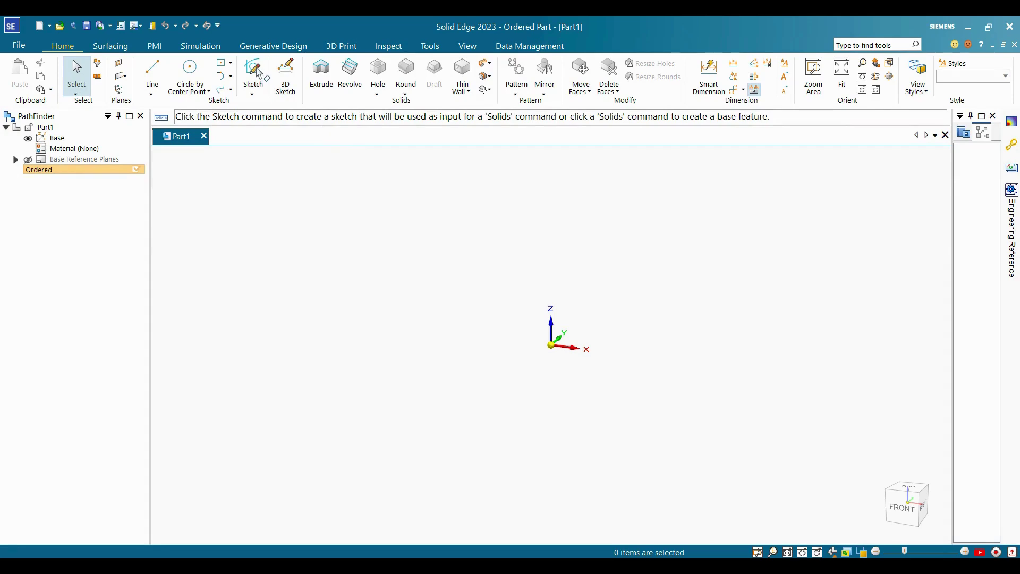
Step: Start a new sketch on the front (XZ) reference plane and leave the automatically started Line command
left_click(253, 73)
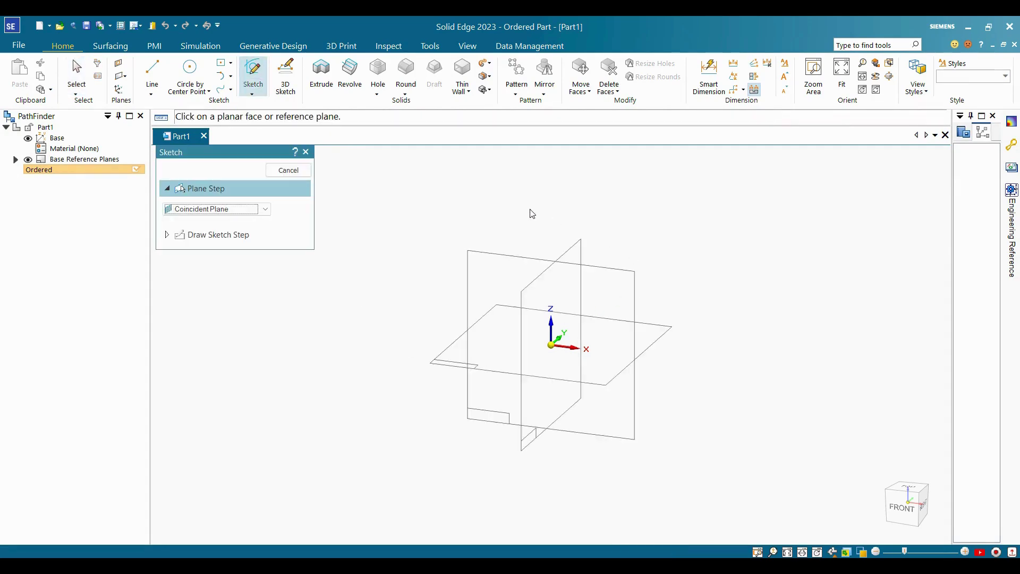
left_click(503, 260)
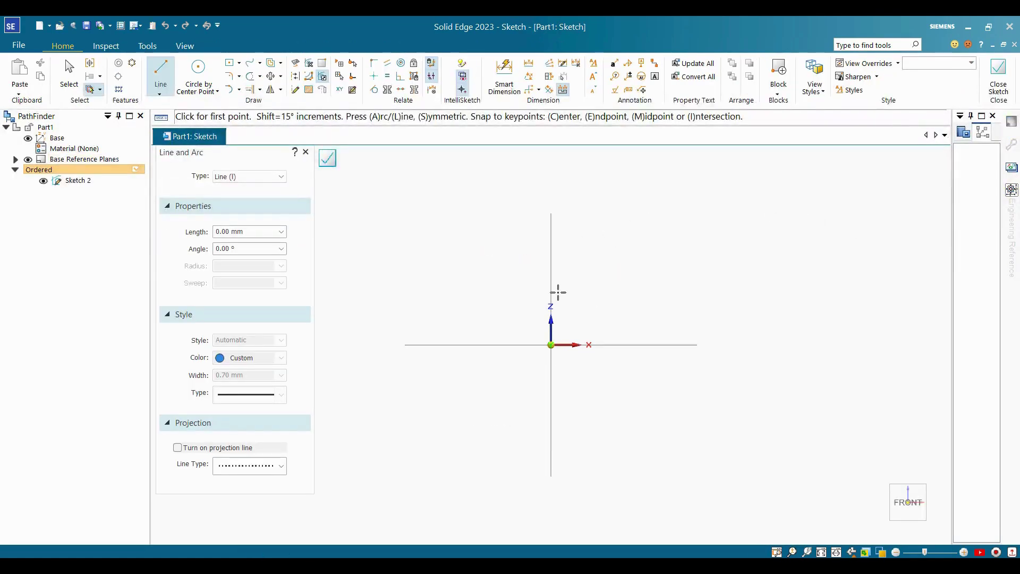
key("Escape")
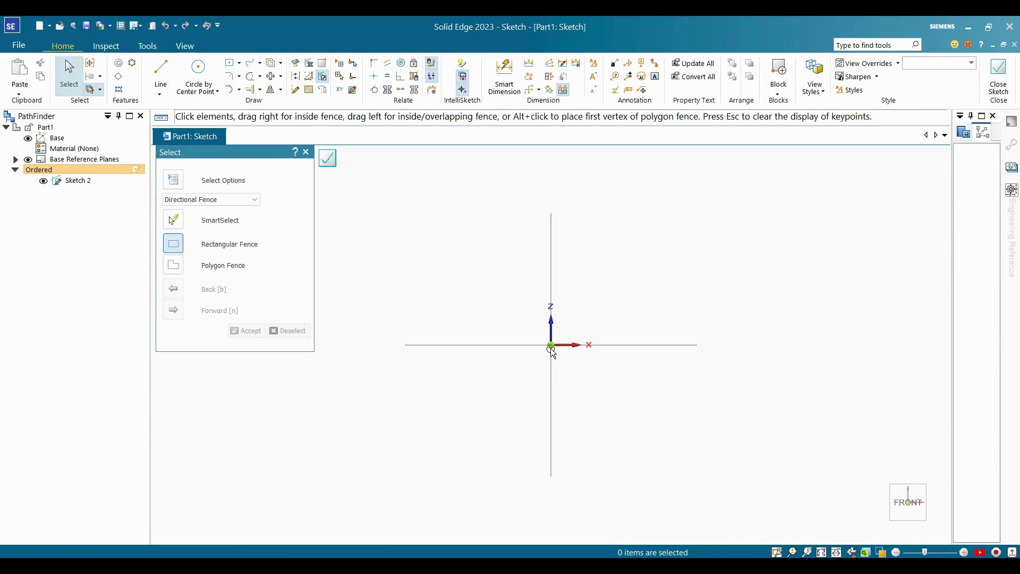
Step: Hide the base reference planes and orient the view square to the front sketch plane
middle_click_drag(776, 299, 708, 319)
scroll(743, 337, "down", 3)
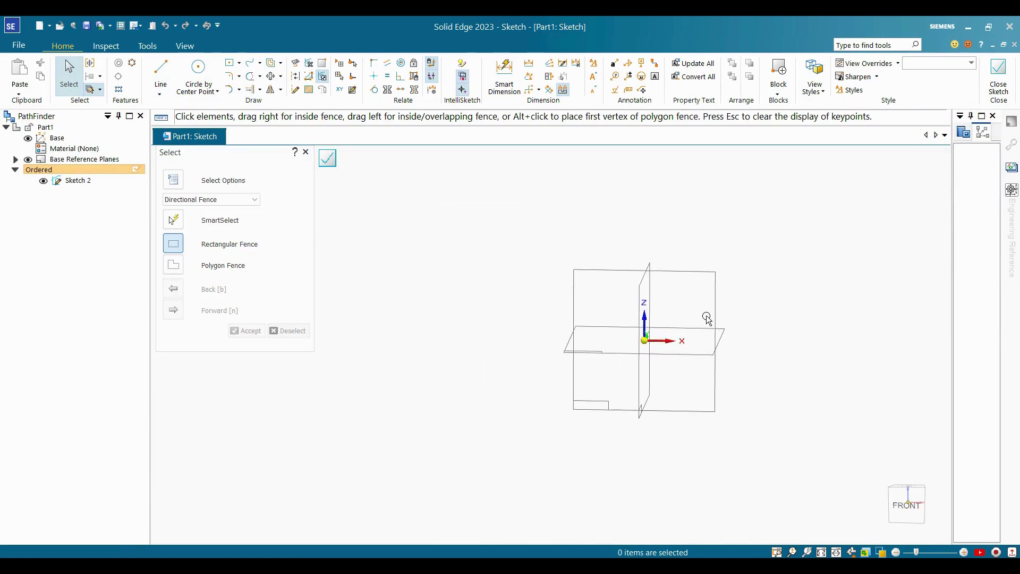
left_click(28, 160)
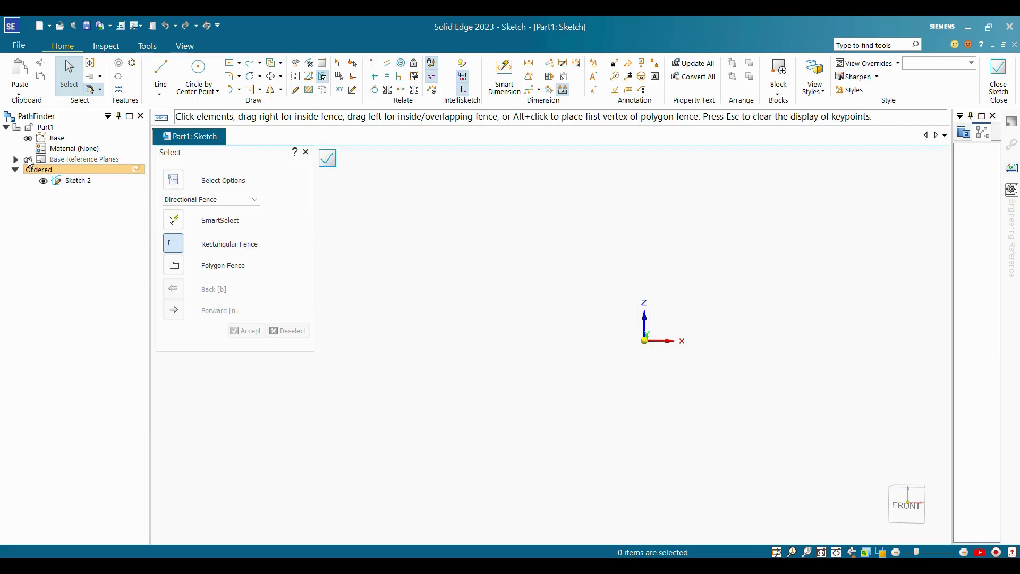
middle_click_drag(399, 299, 528, 341)
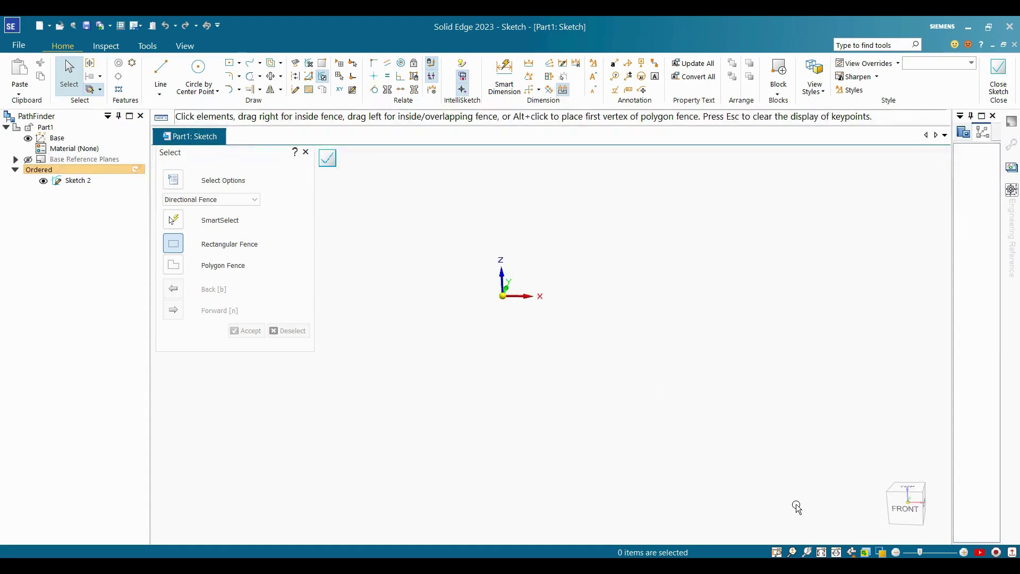
left_click(852, 552)
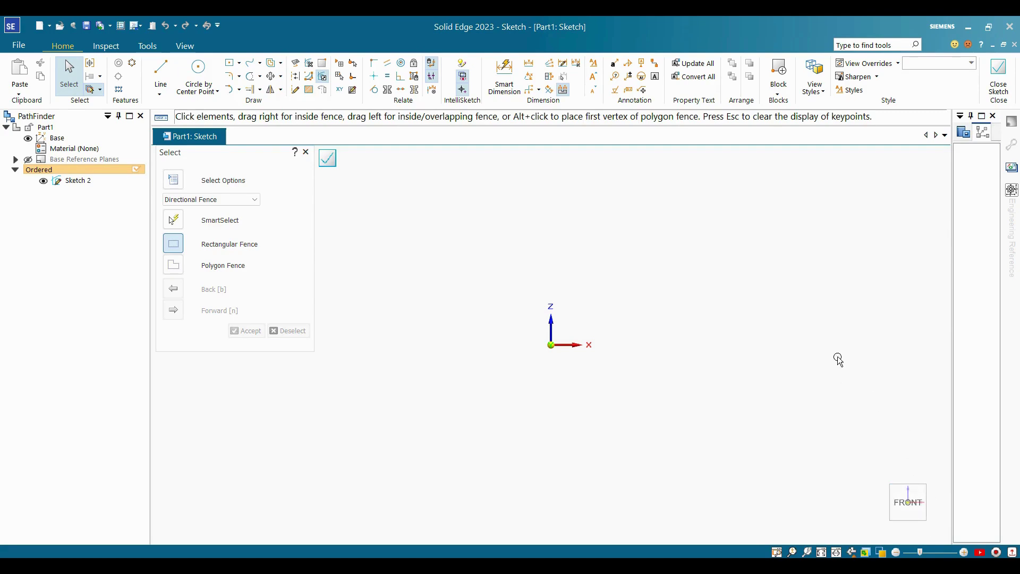
middle_click_drag(838, 358, 749, 410)
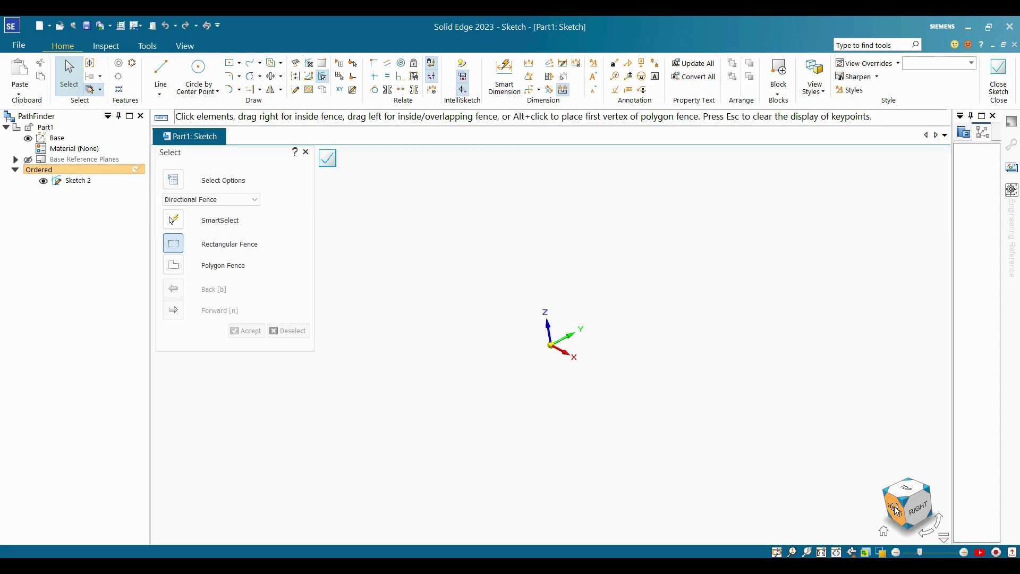
left_click(897, 511)
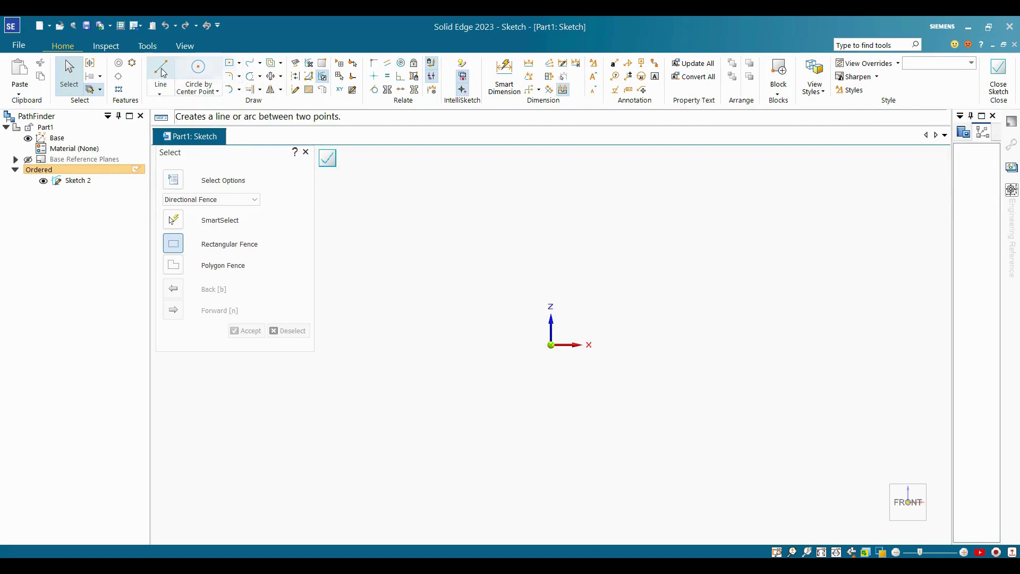
Step: Sketch a circle about 63 mm in diameter centred on the origin
left_click(198, 72)
left_click(552, 345)
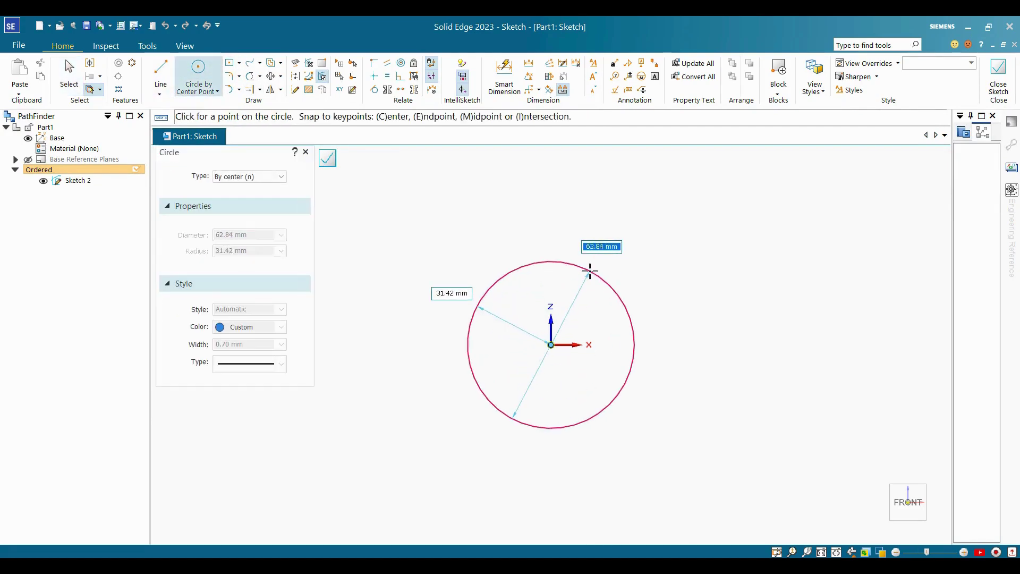
left_click(587, 269)
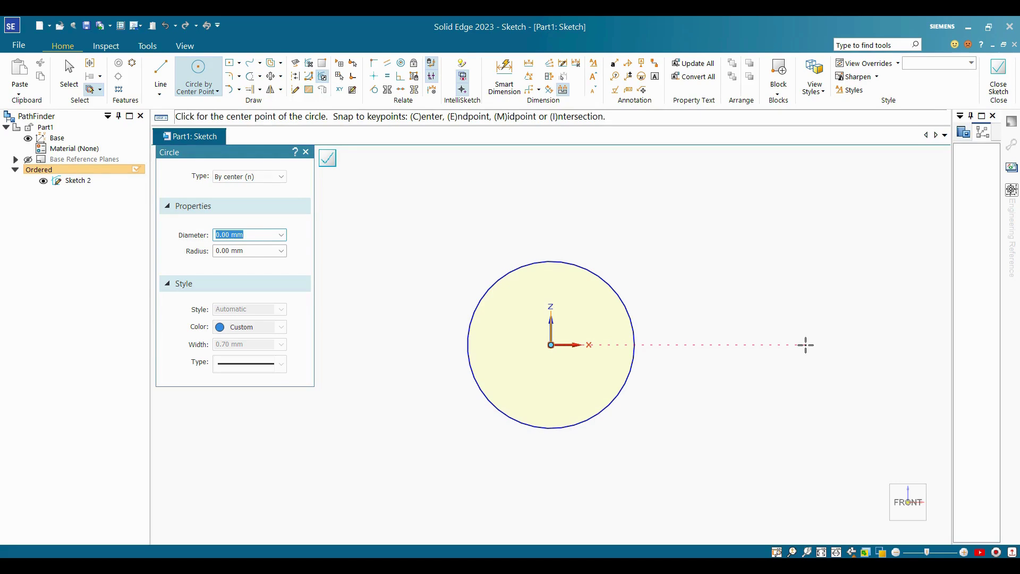
Step: Sketch a second circle about 51 mm in diameter to the right of the first, its centre aligned horizontally with the origin
left_click(806, 345)
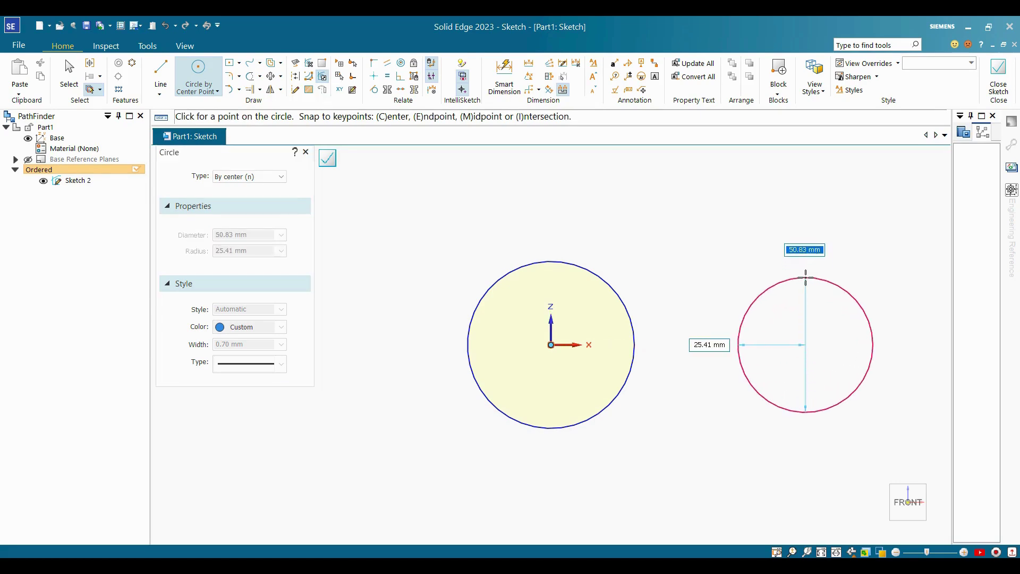
left_click(806, 277)
key("Escape")
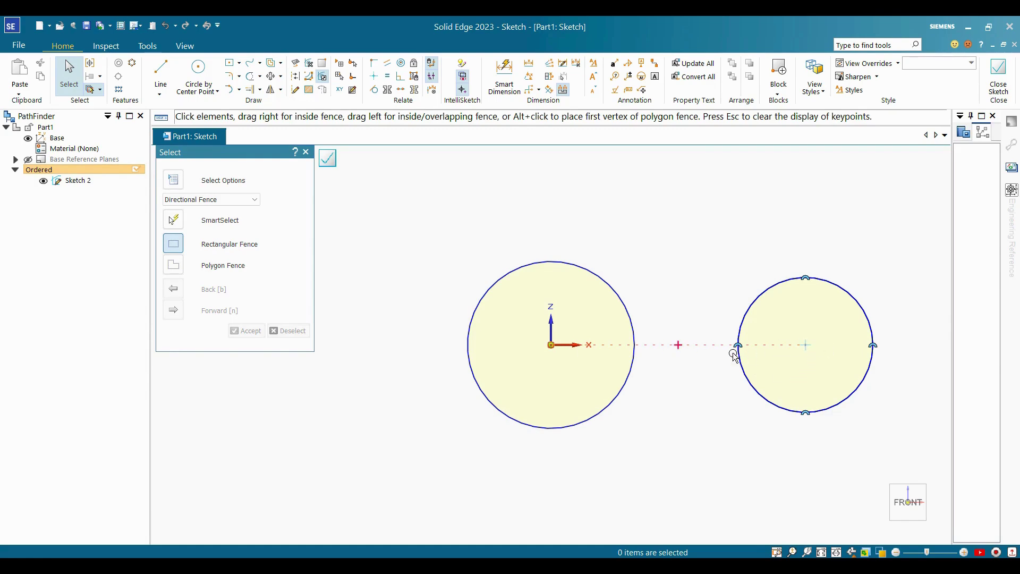
key("Escape")
Step: Delete the horizontal alignment relation between the two circle centres and move the smaller circle upward off the axis
left_click(701, 345)
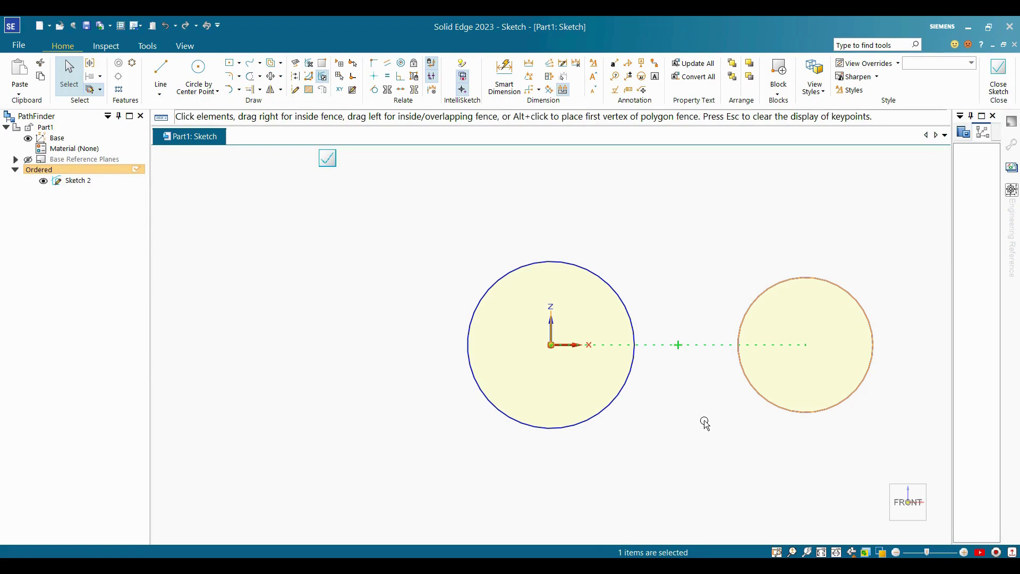
key("Escape")
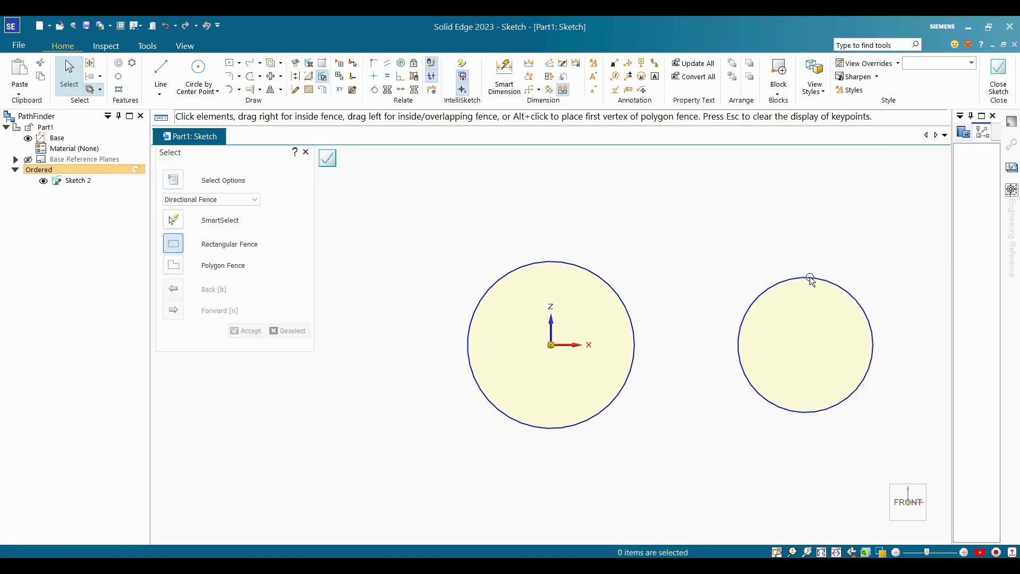
left_click(803, 344)
left_click_drag(805, 346, 807, 246)
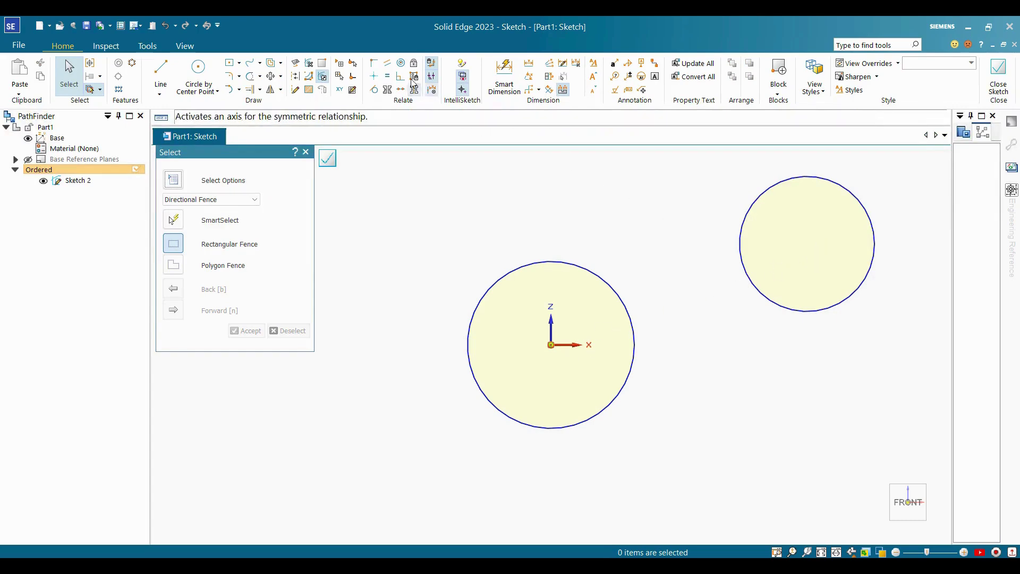
Step: Try a Horizontal/Vertical relation between the origin and the smaller circle's centre, and undo it
left_click(375, 79)
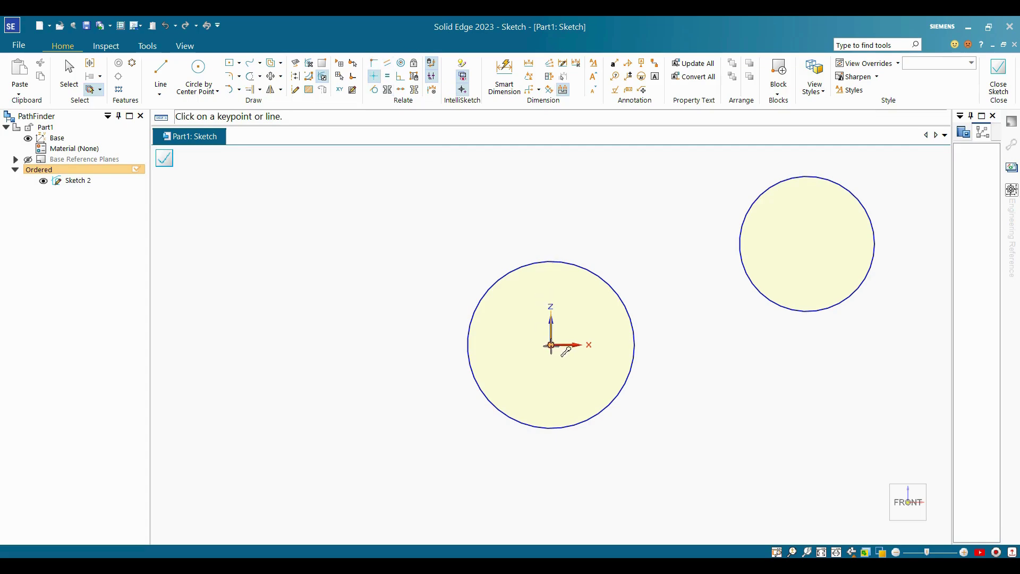
left_click(551, 345)
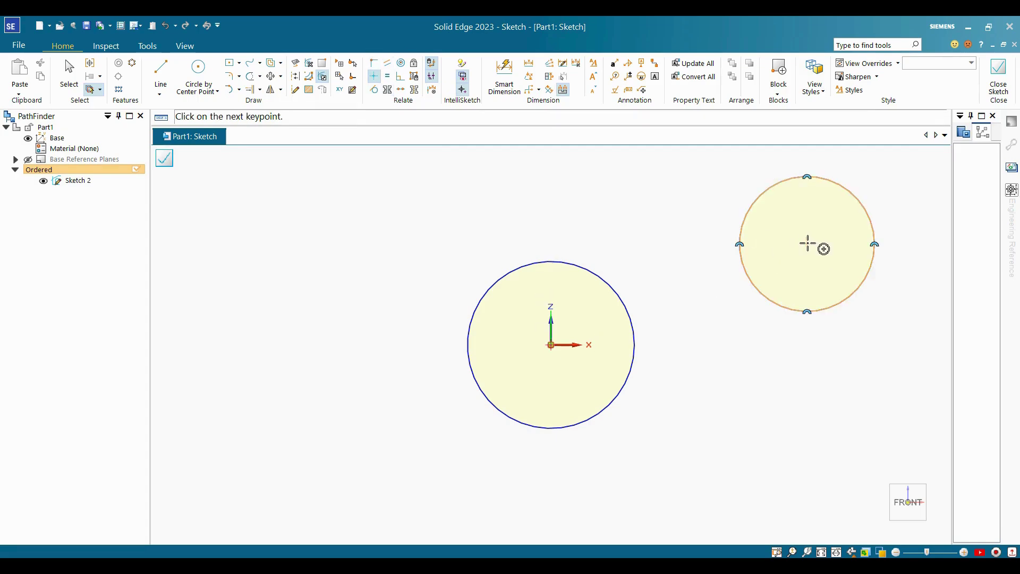
left_click(807, 243)
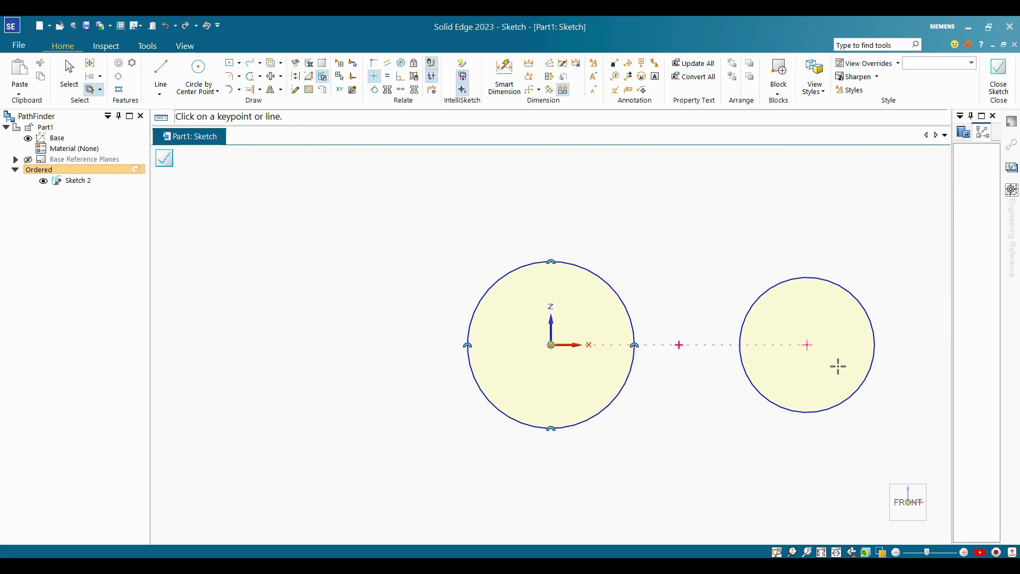
key("Escape")
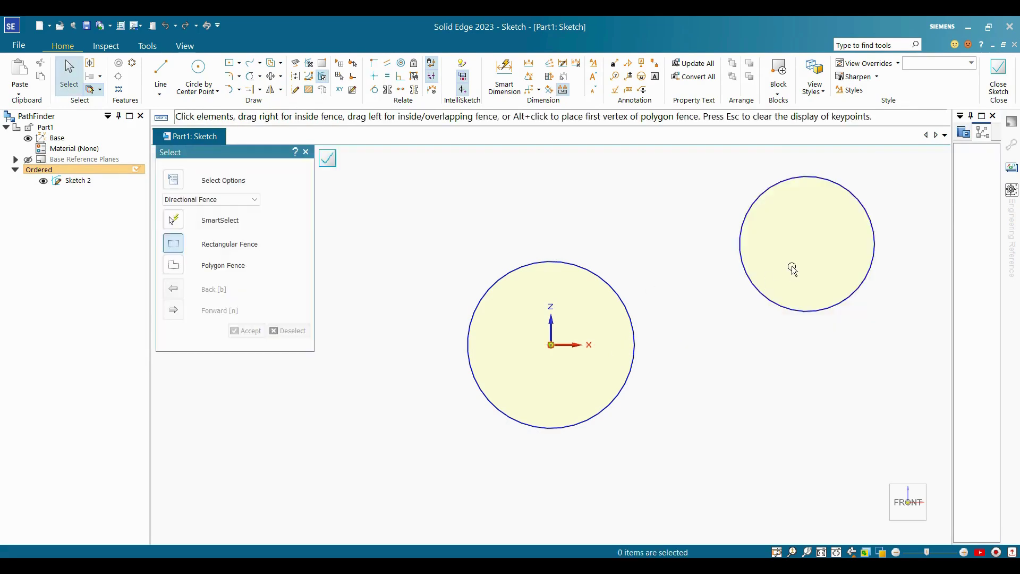
Step: Move the smaller circle by its centre to a spot above and slightly right of the larger circle
left_click(758, 201)
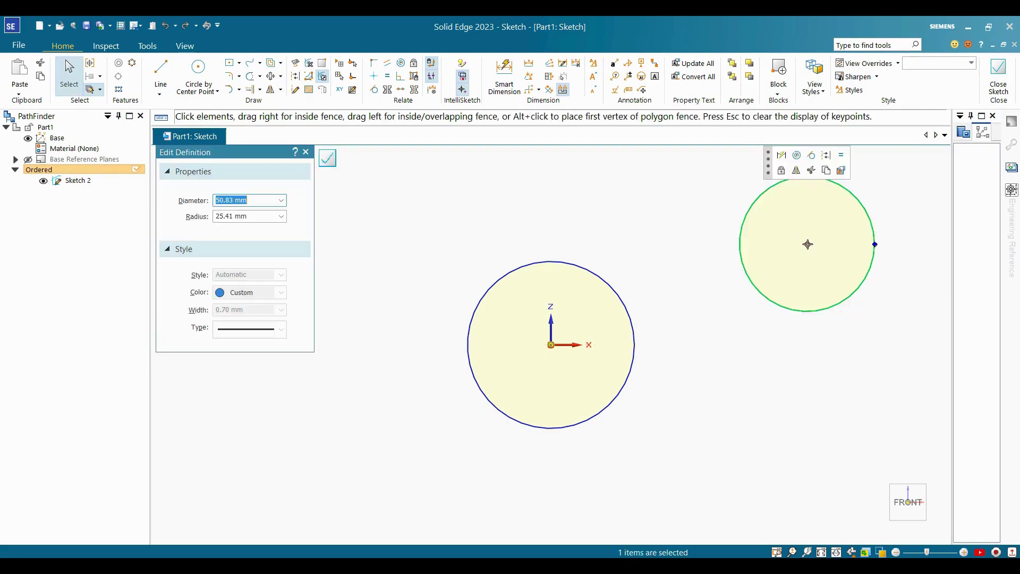
left_click_drag(808, 244, 663, 162)
scroll(707, 184, "down", 1)
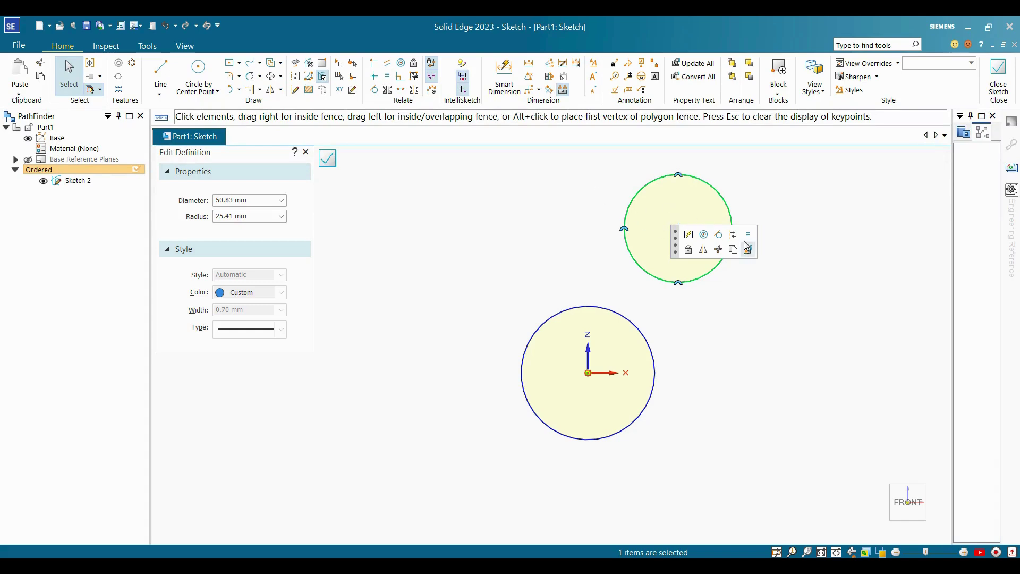
left_click_drag(676, 232, 891, 257)
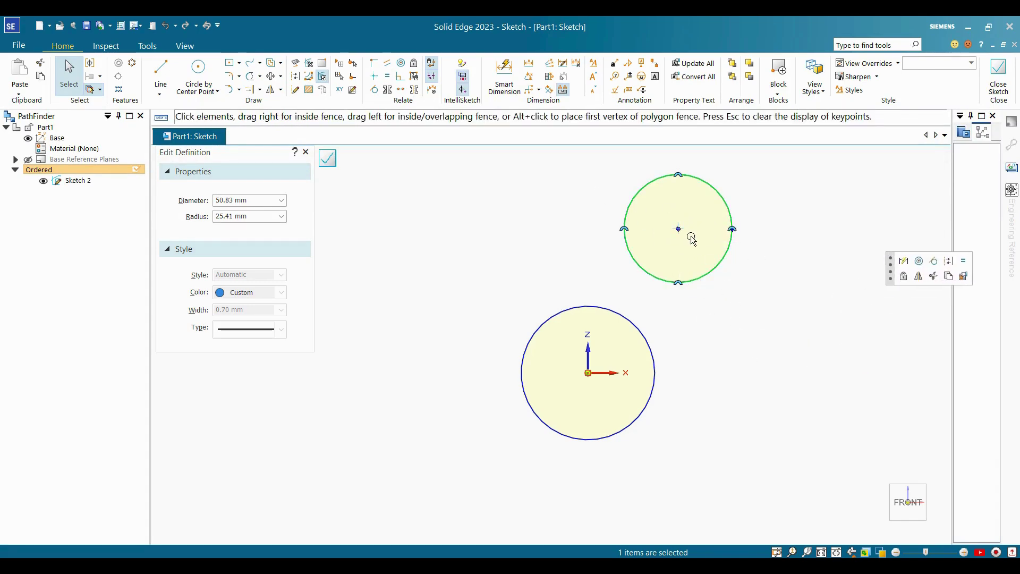
left_click_drag(679, 229, 743, 209)
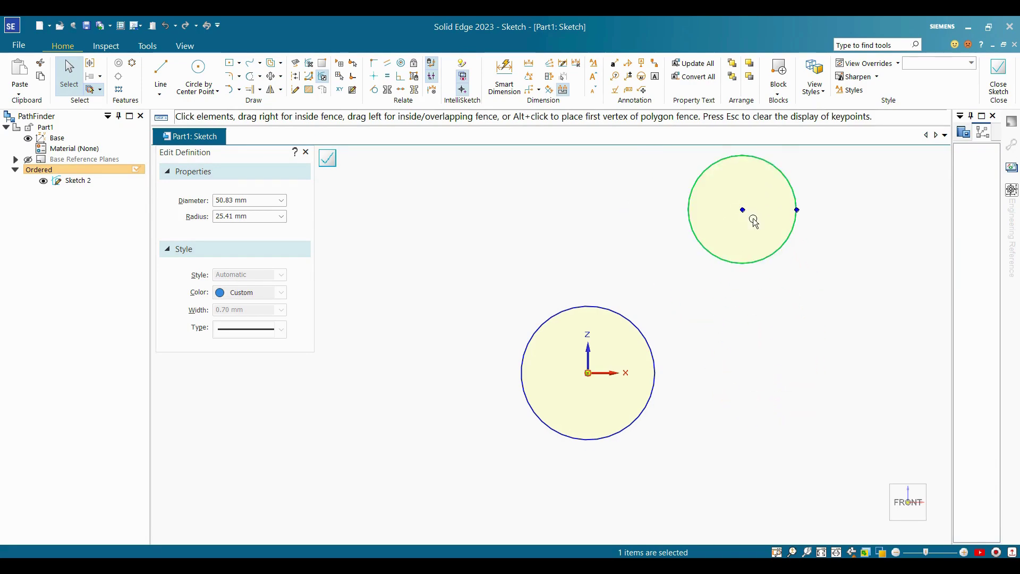
Step: Align the smaller circle's centre vertically with the larger circle's centre using the Horizontal/Vertical relation
left_click(378, 80)
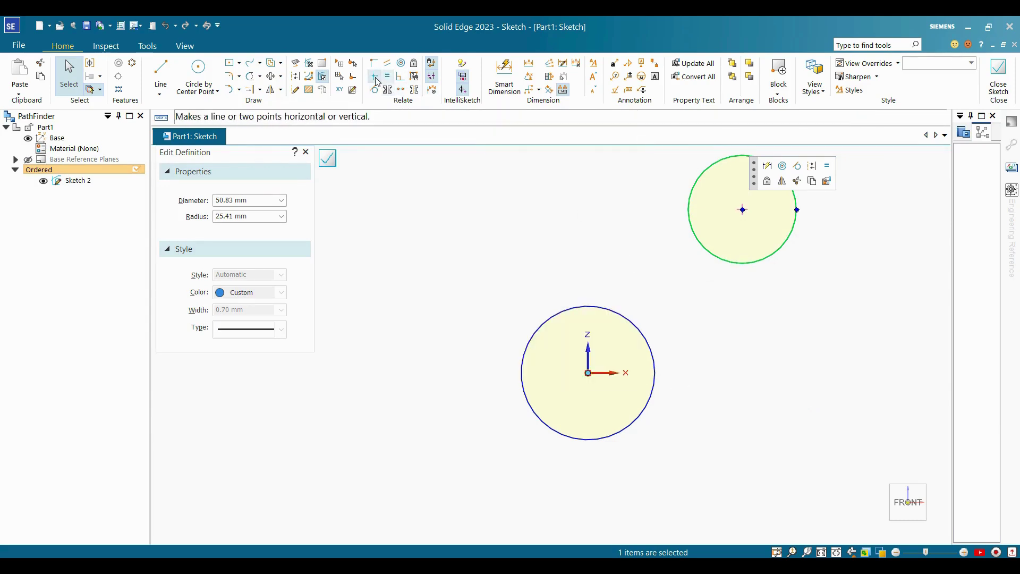
left_click(743, 209)
left_click(588, 372)
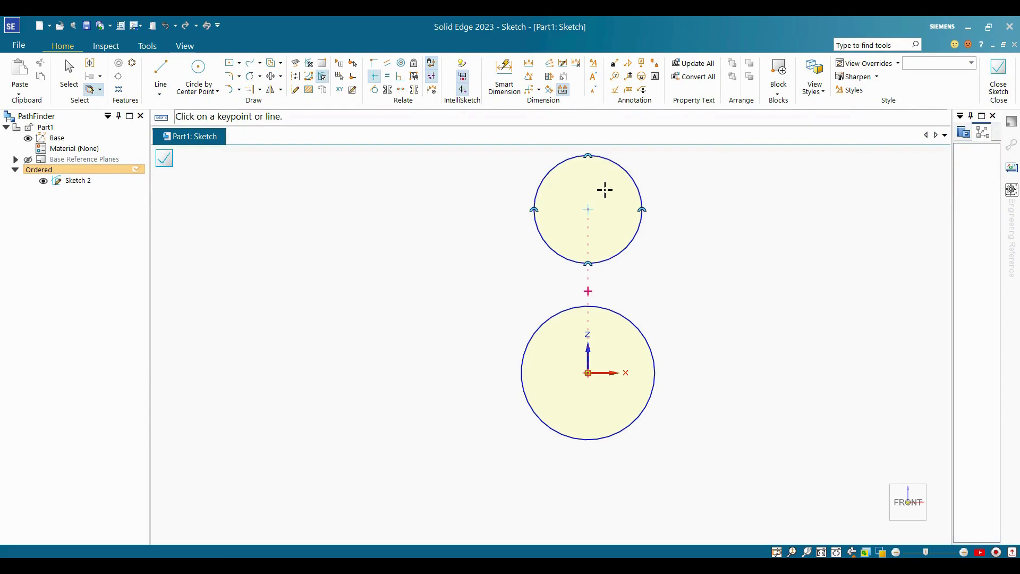
Step: Dimension the diameter of the circle at the origin and set it to 65 mm
left_click(495, 82)
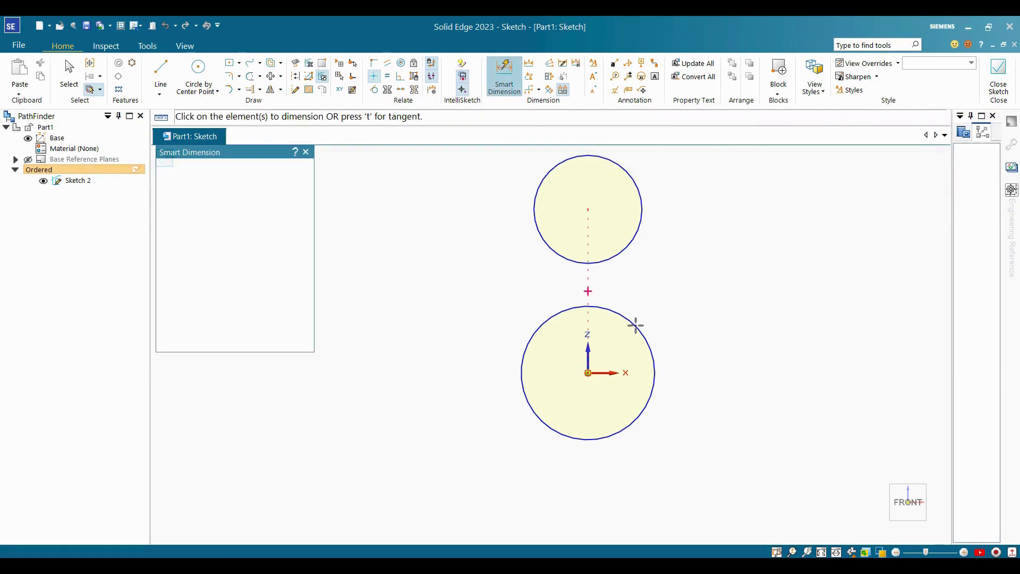
left_click(707, 289)
type("65")
key("Return")
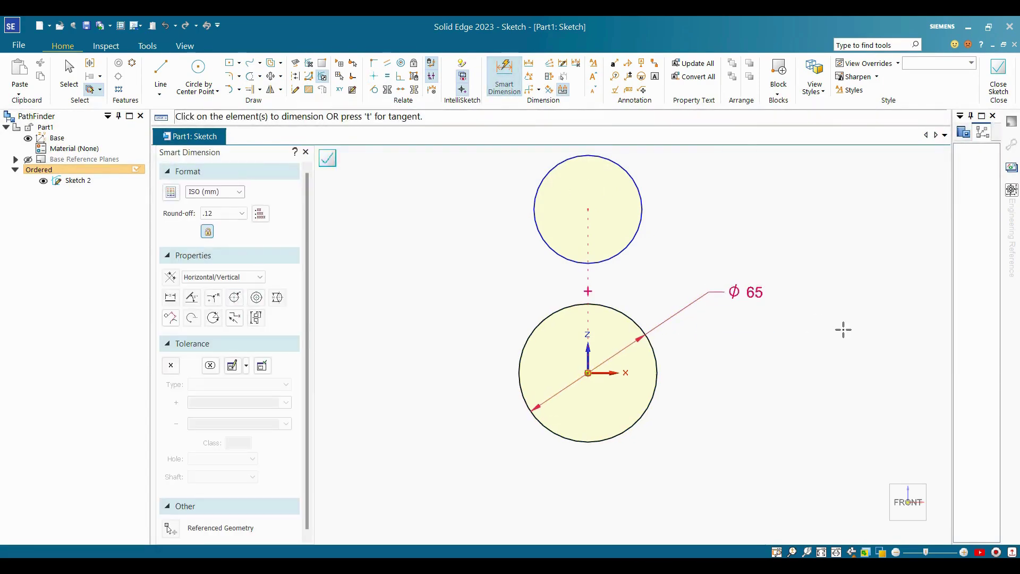
Step: Dimension the upper circle's diameter and set it to 40 mm
left_click(641, 198)
left_click(671, 193)
type("40")
key("Return")
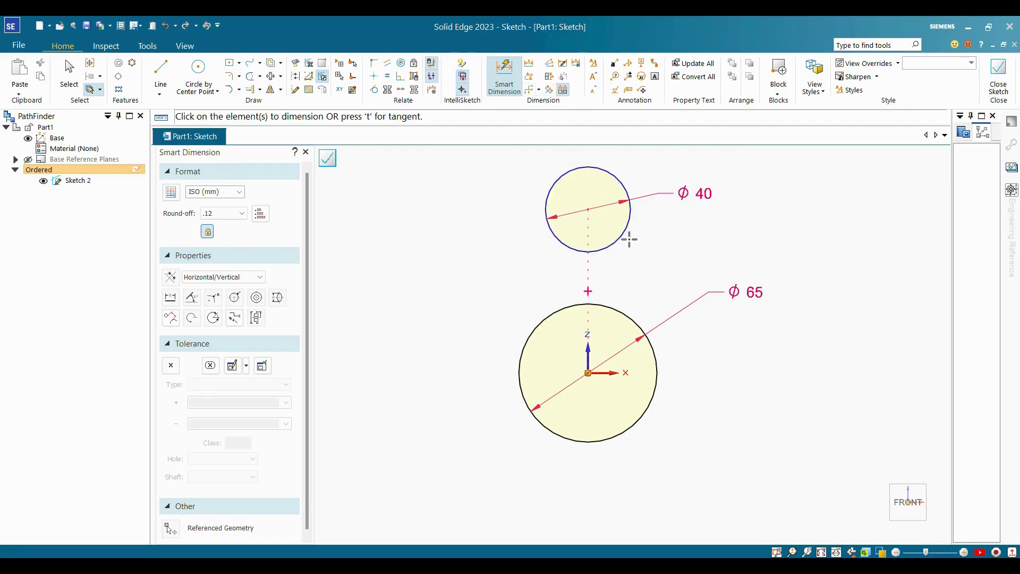
Step: Try to dimension the vertical distance between the two circle centres with the Distance Between command
left_click(505, 90)
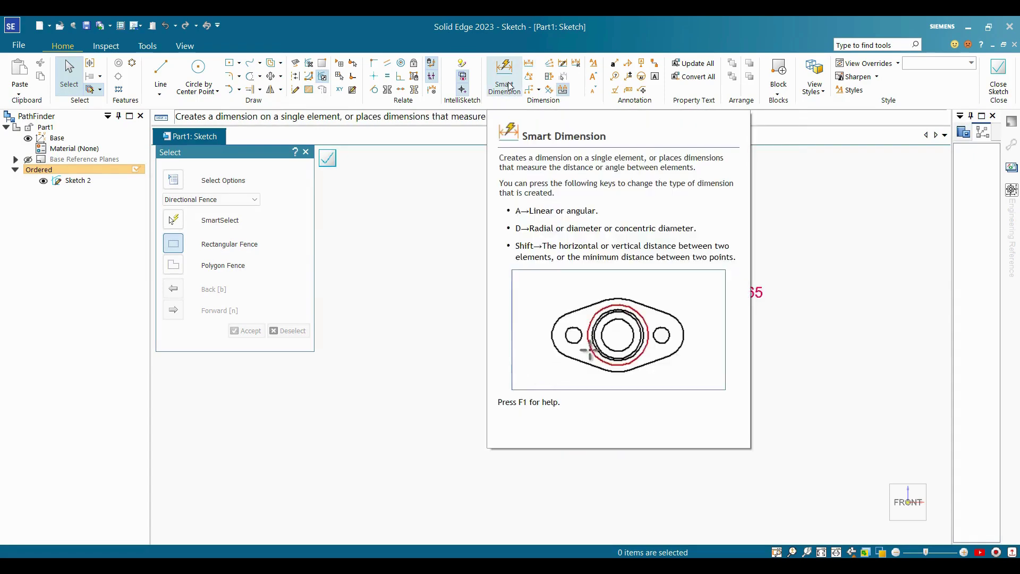
left_click(531, 67)
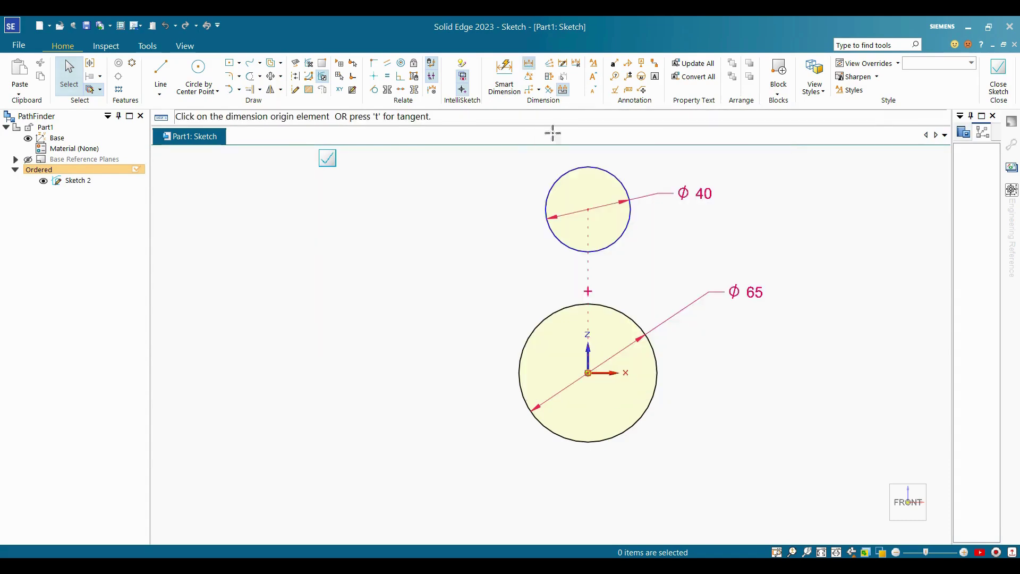
left_click(603, 216)
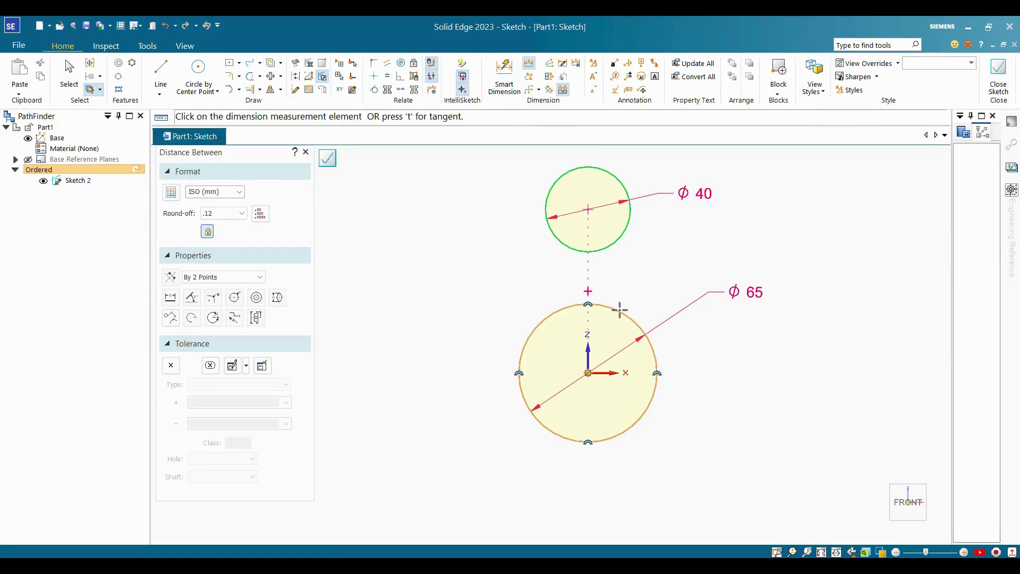
left_click(588, 373)
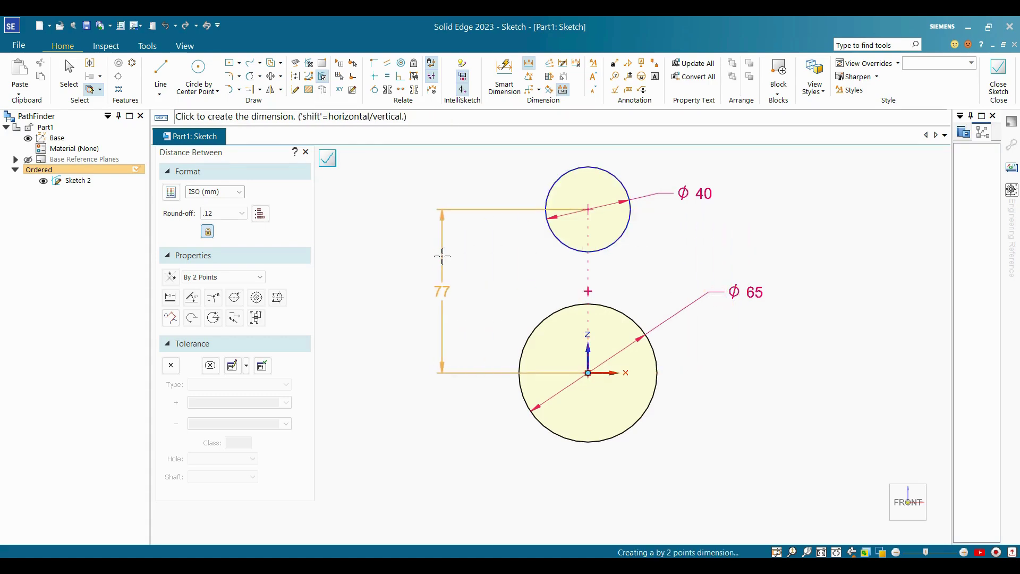
key("Escape")
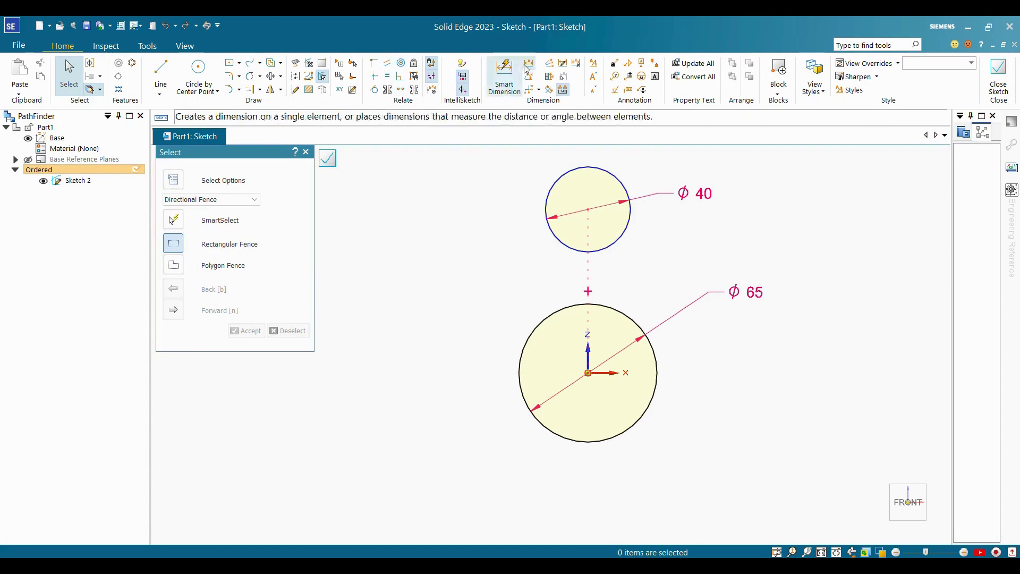
Step: Dimension the vertical distance between the two circle centres with Smart Dimension and set it to 100 mm
left_click(505, 74)
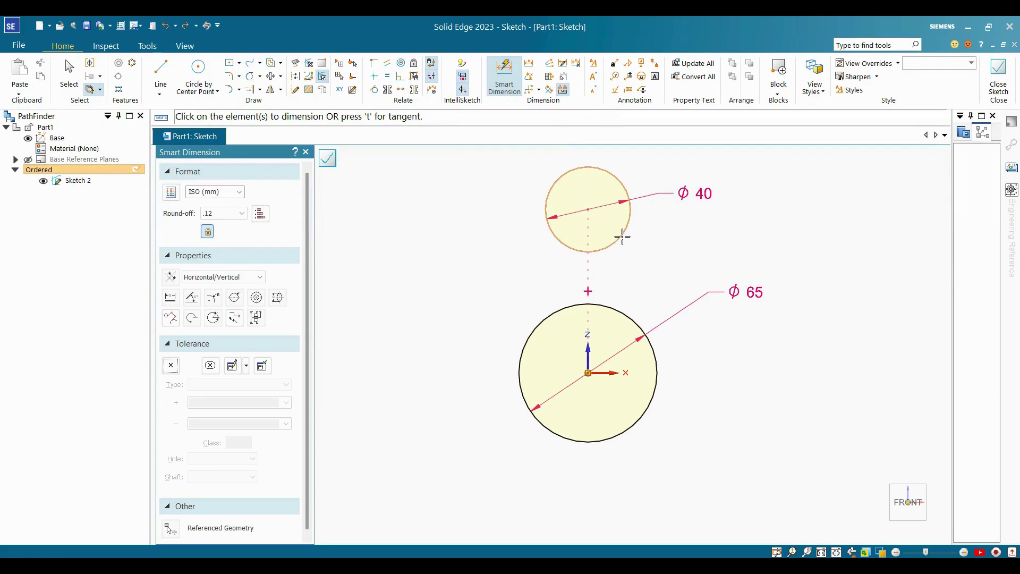
left_click(620, 244)
left_click(617, 306)
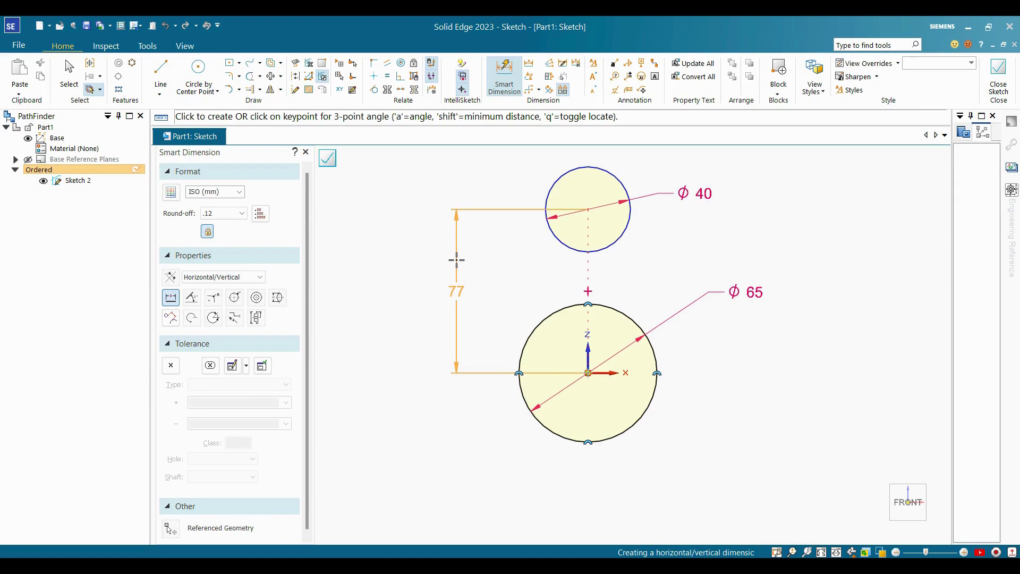
left_click(456, 260)
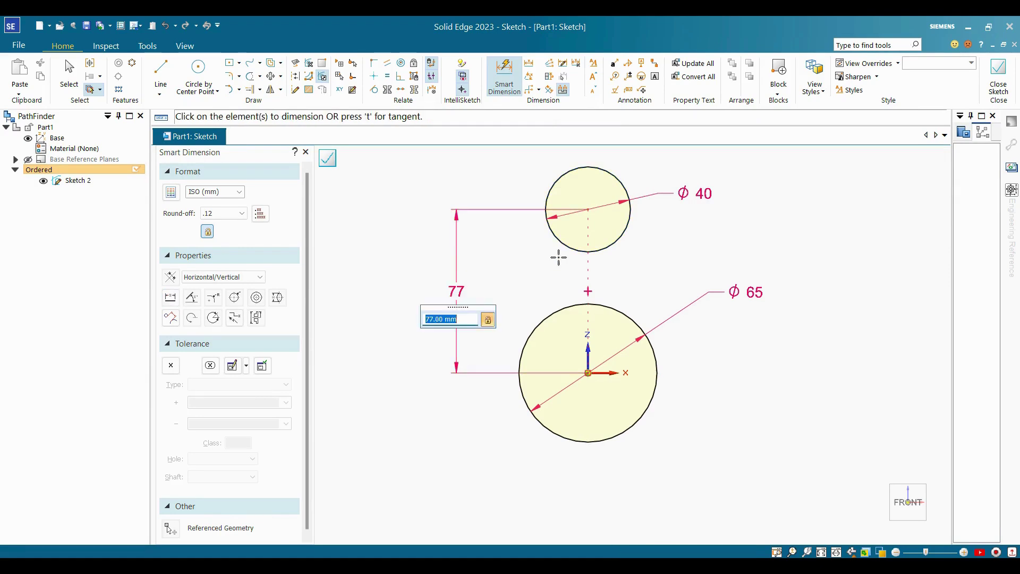
type("100")
key("Return")
key("Escape")
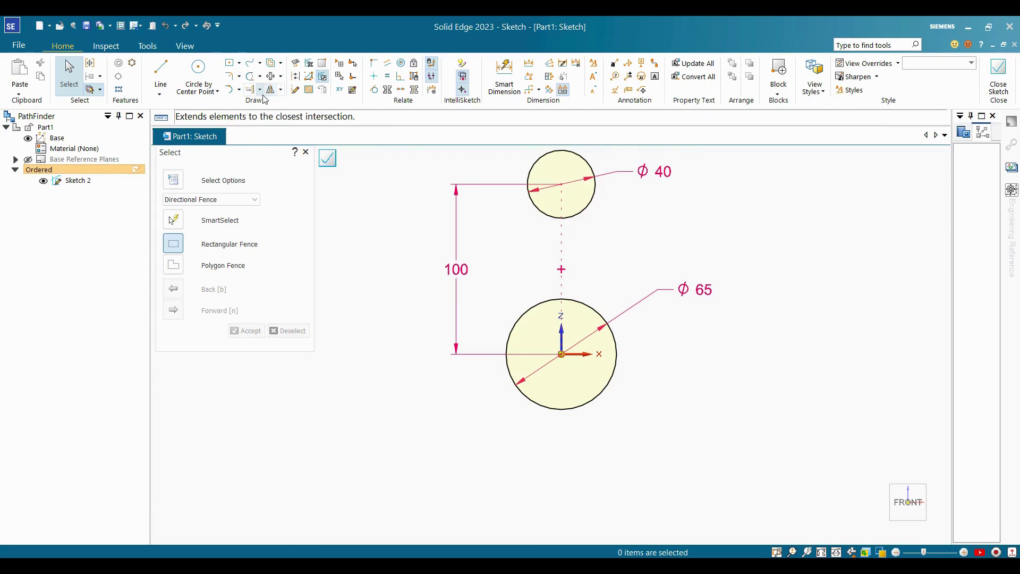
Step: Draw a three-point arc with a radius of about 182 mm joining the left sides of the two circles, curving inward
left_click(239, 90)
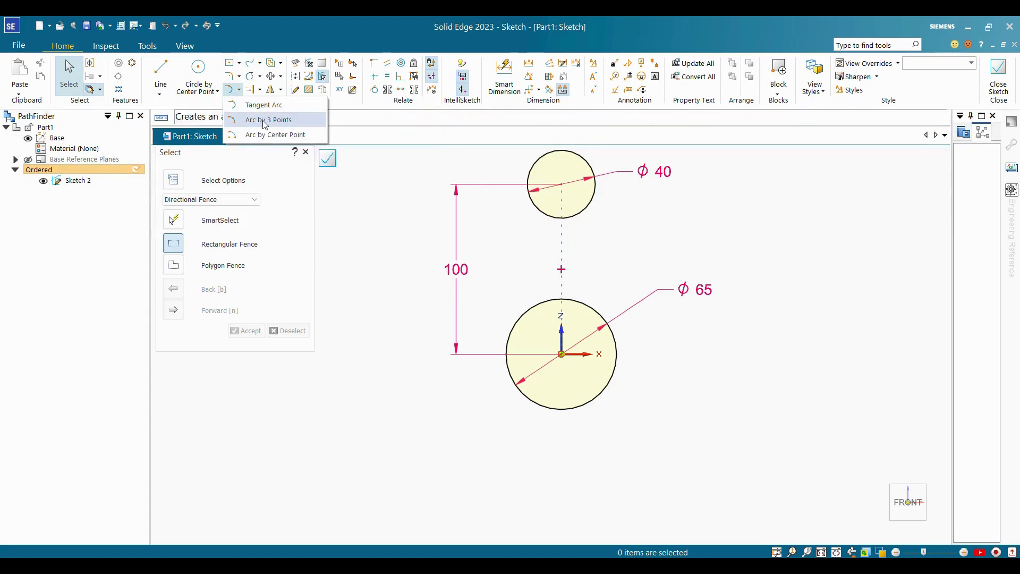
left_click(265, 121)
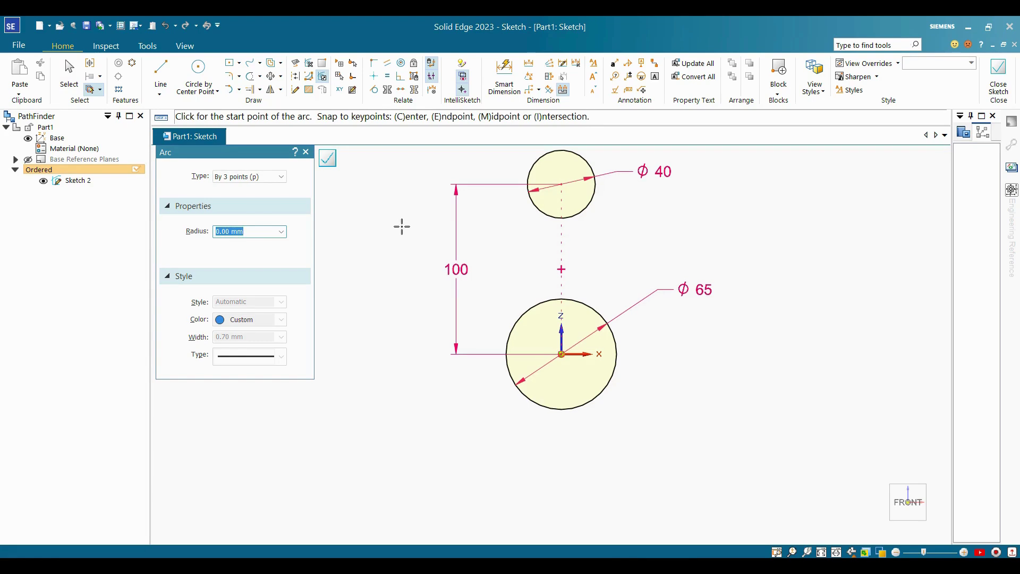
left_click(532, 167)
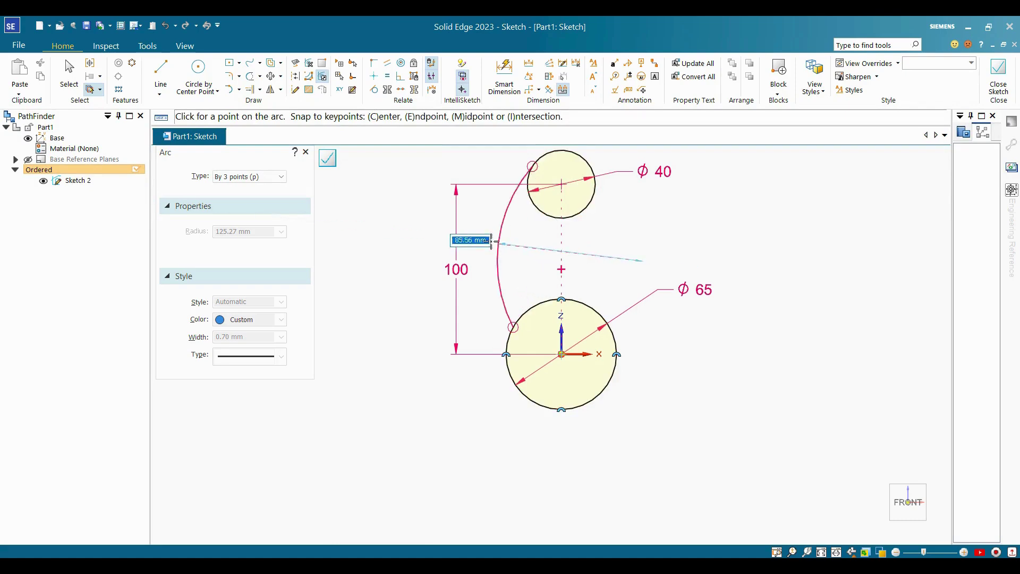
left_click(536, 300)
key("Escape")
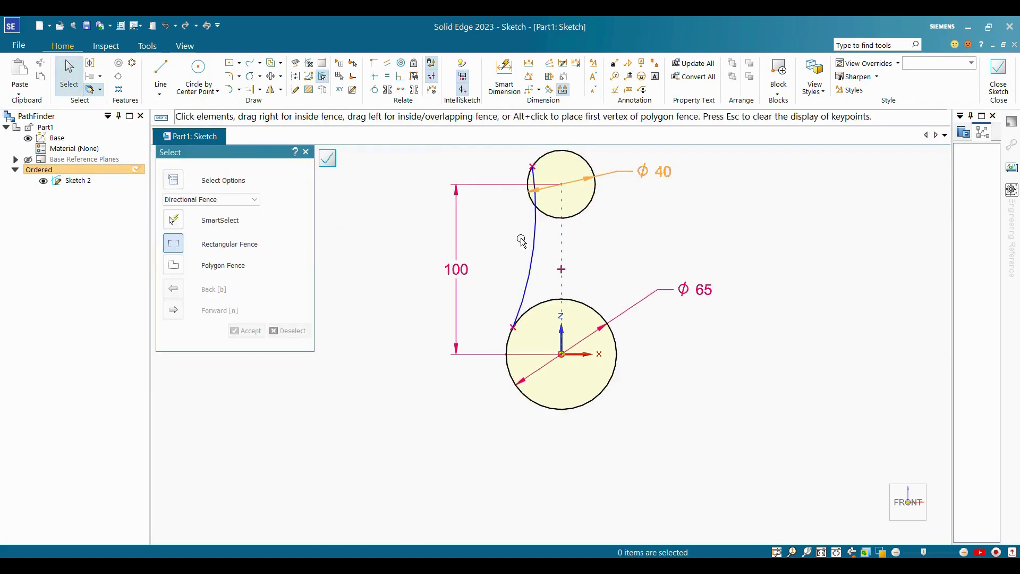
Step: Dimension the left arc's radius and set it to 180 mm
key("d")
left_click(531, 249)
left_click(616, 272)
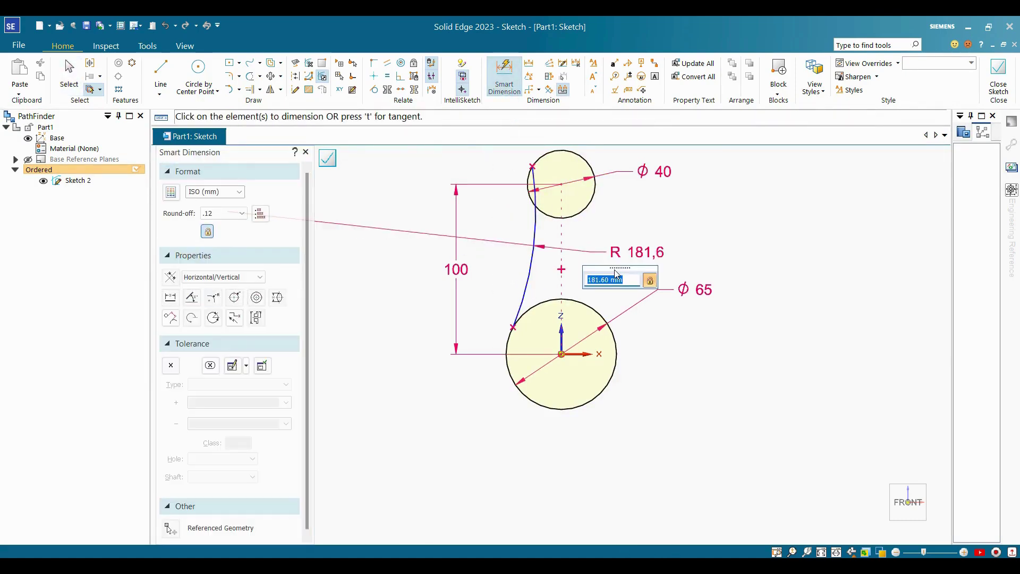
type("180")
key("Return")
key("Escape")
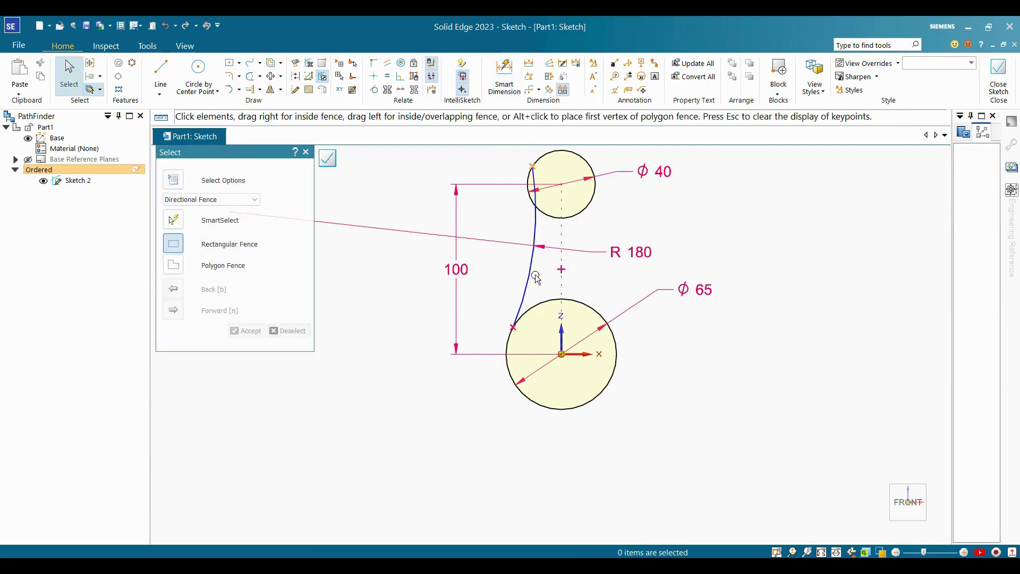
Step: Make the left arc tangent to both the upper circle and the lower circle
left_click(374, 90)
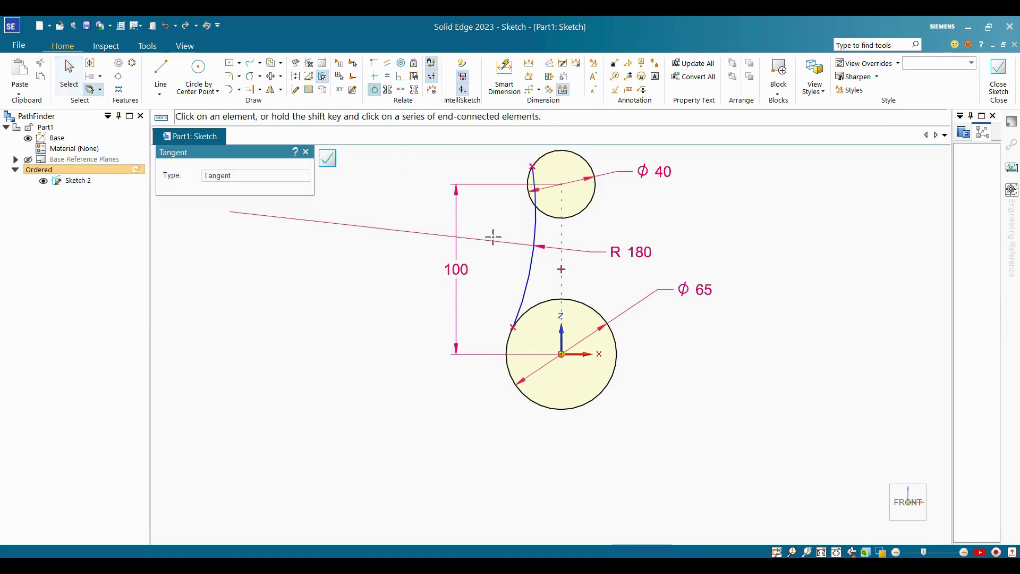
left_click(537, 216)
left_click(546, 218)
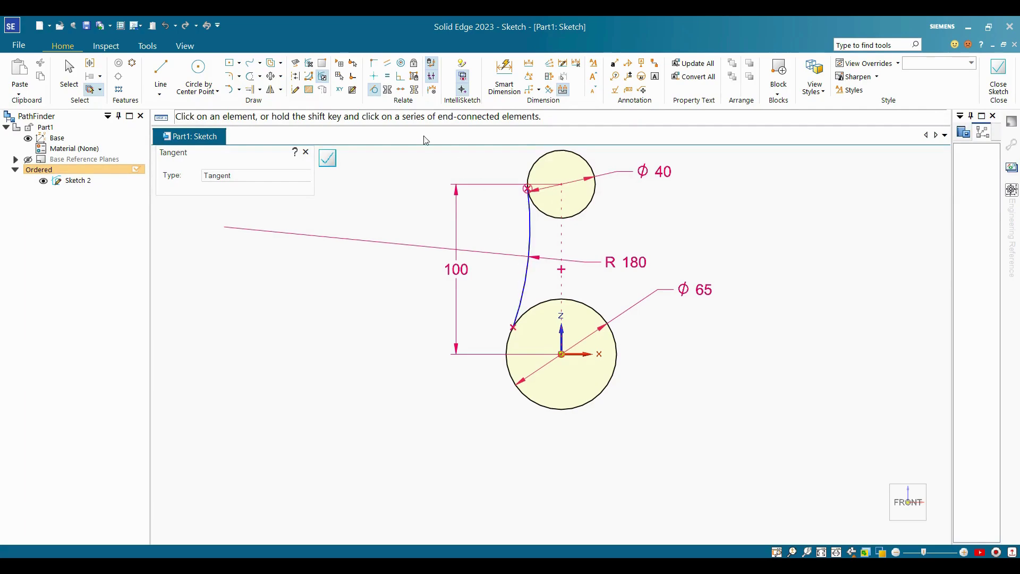
left_click(528, 268)
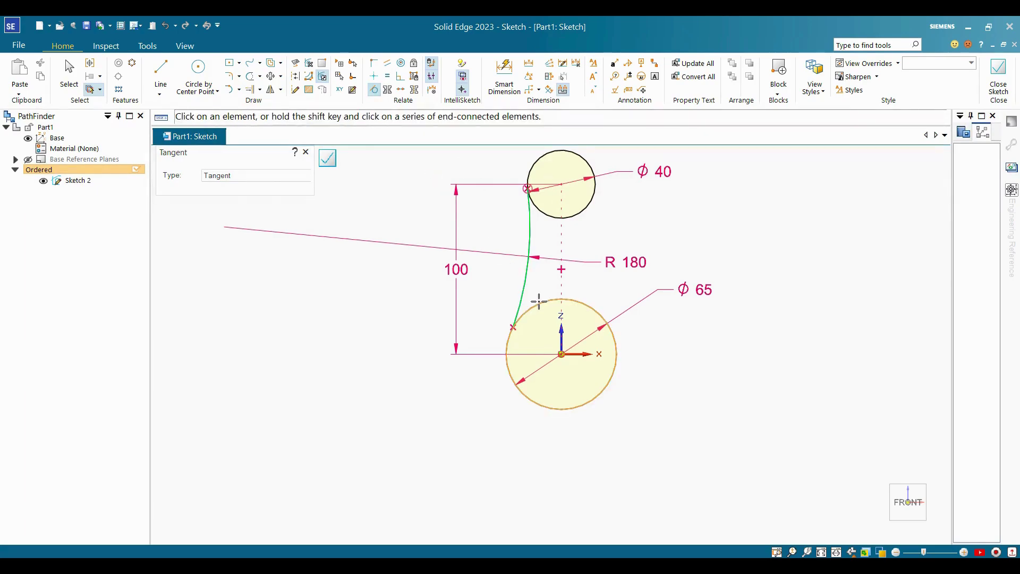
left_click(537, 305)
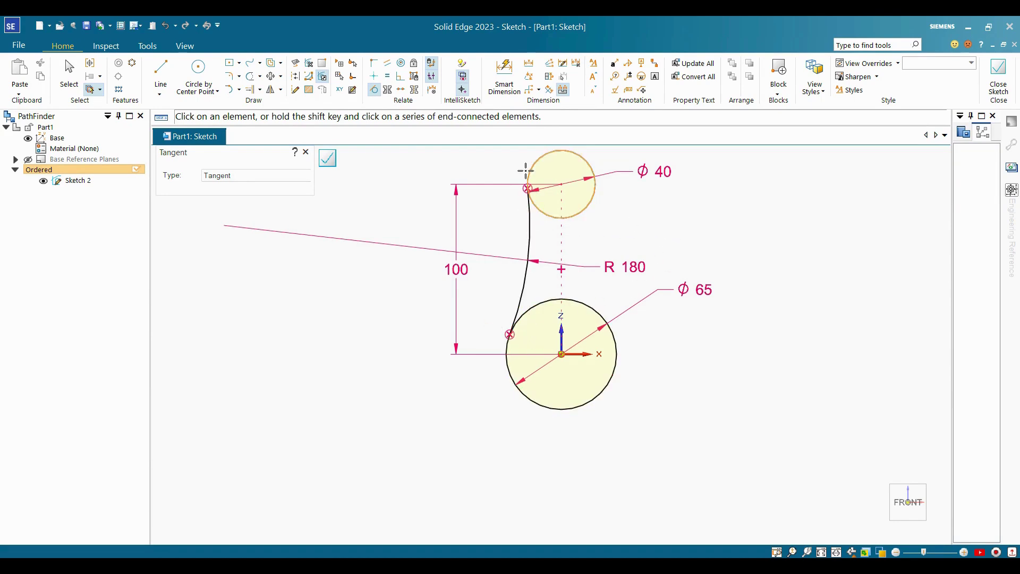
key("Escape")
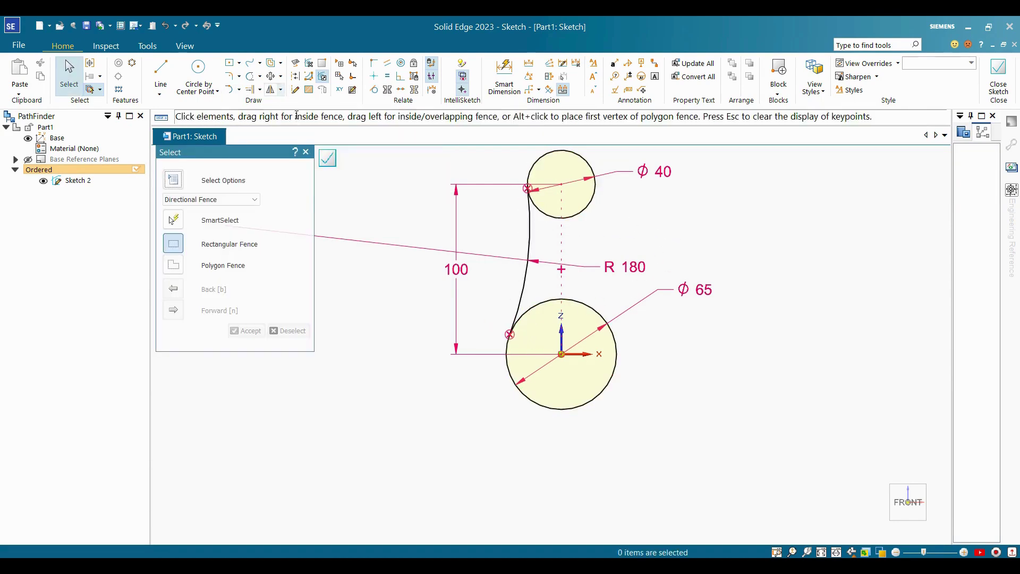
Step: Draw a three-point arc with a radius of about 123 mm joining the right sides of the two circles, bulging outward
left_click(239, 89)
left_click(256, 124)
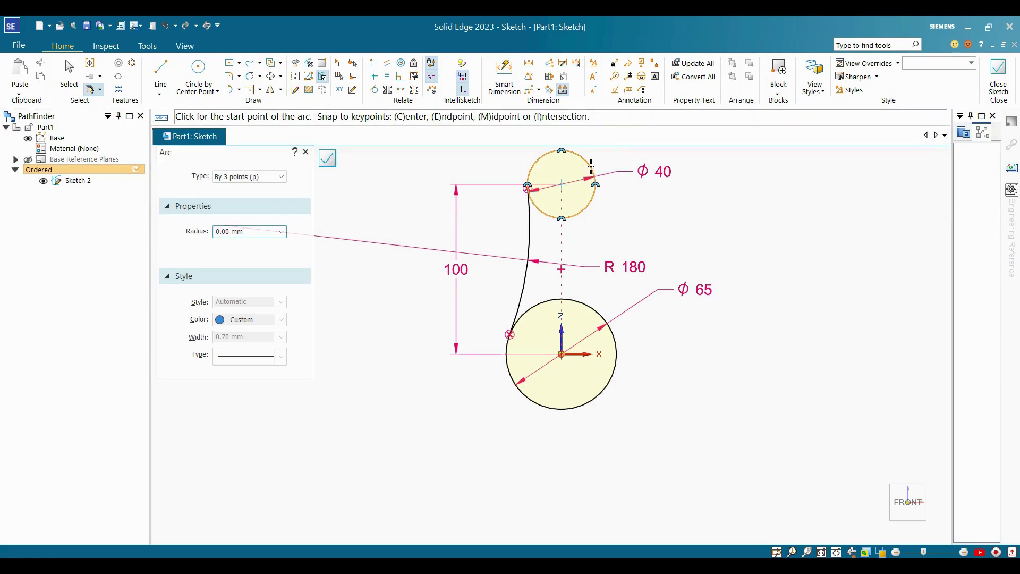
left_click(595, 184)
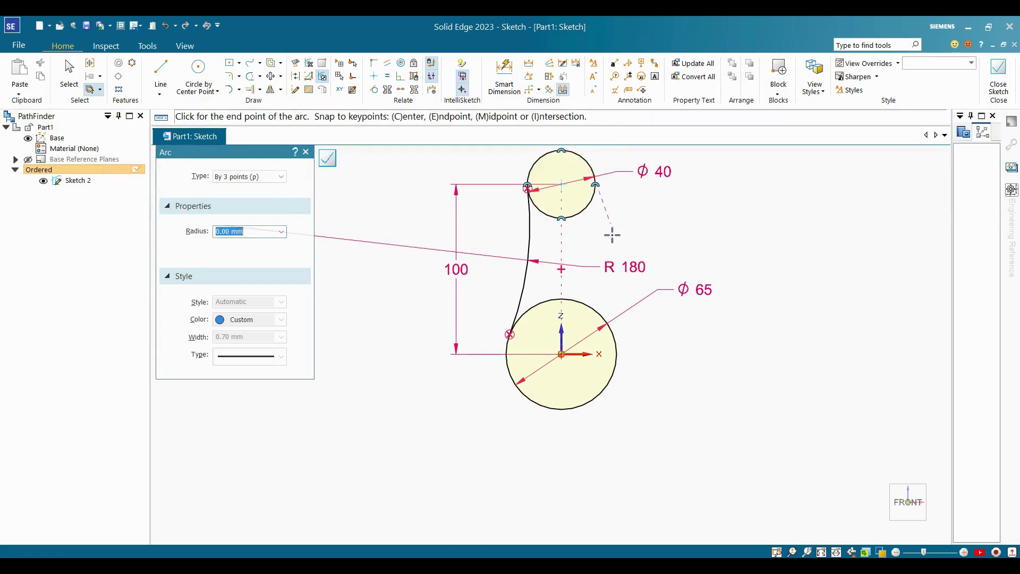
left_click(615, 367)
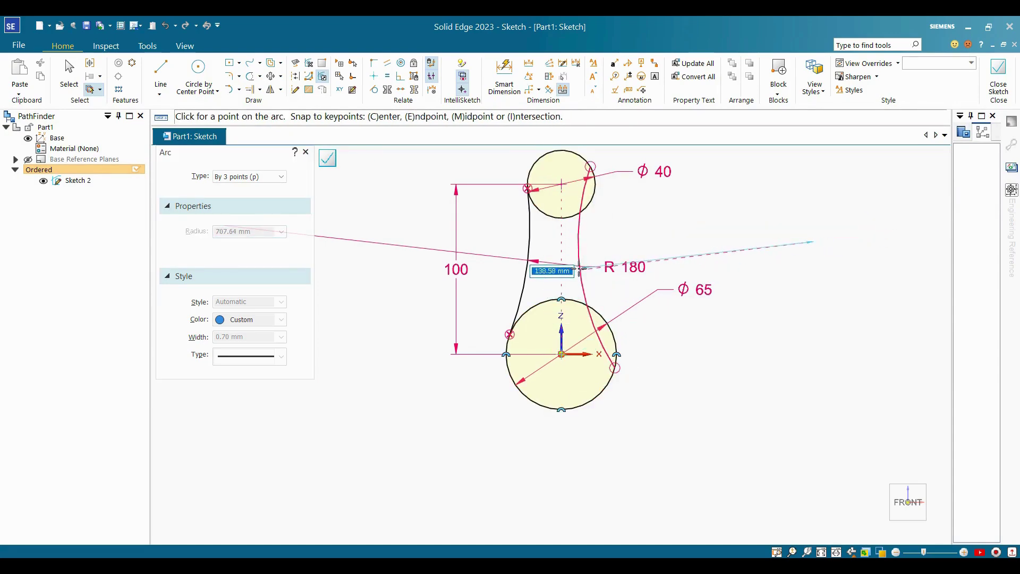
left_click(629, 250)
key("Escape")
Step: Make the right arc tangent to both the upper circle and the lower circle
left_click(376, 90)
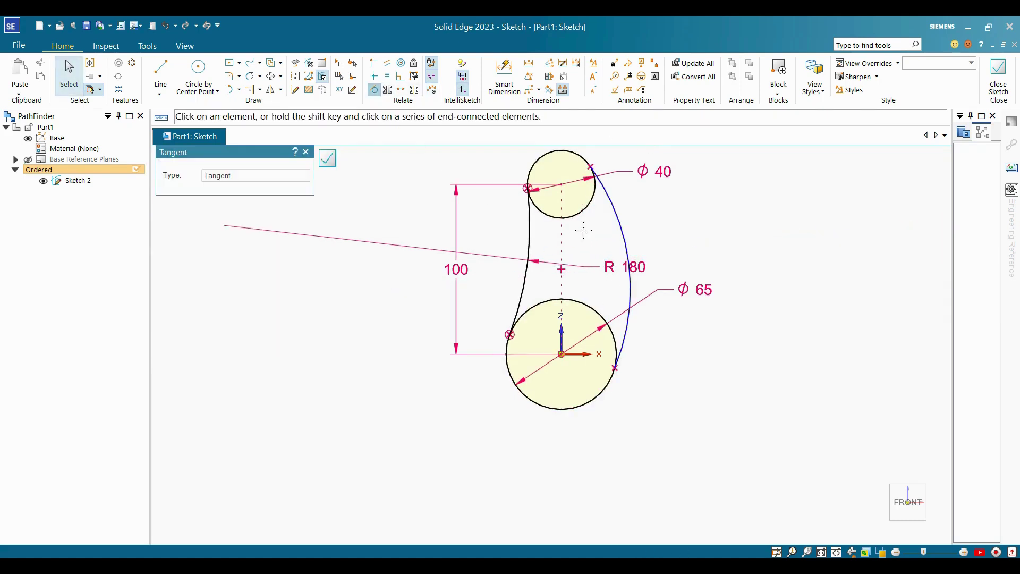
left_click(592, 199)
left_click(625, 222)
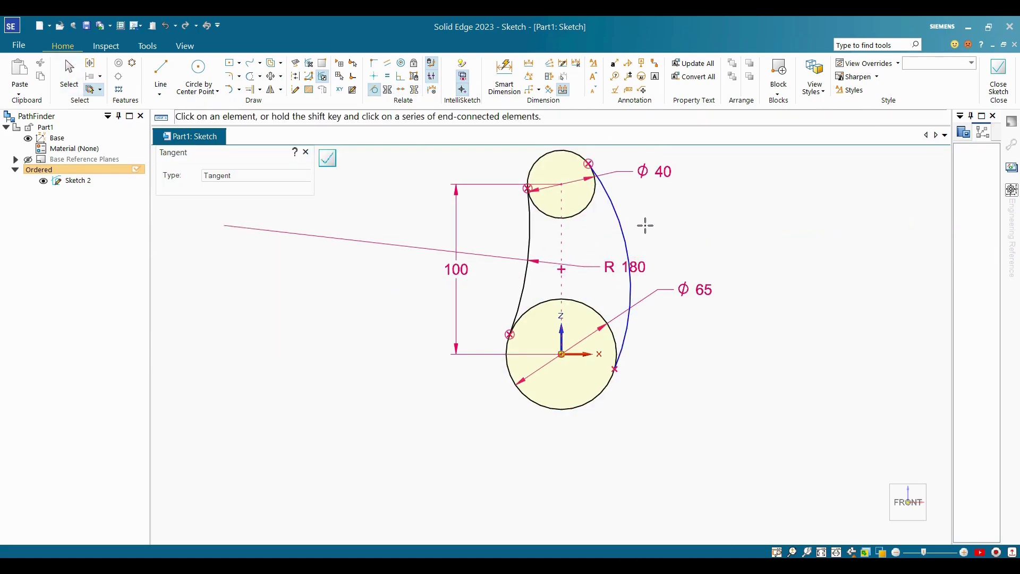
left_click(631, 297)
left_click(598, 306)
Step: Dimension the right arc's radius and set it to 125 mm
left_click(504, 74)
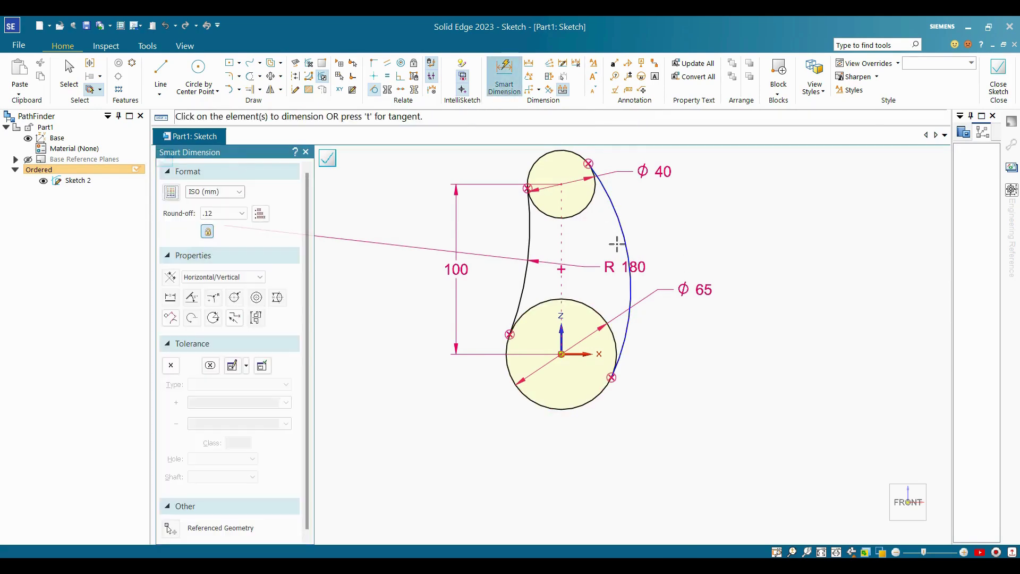
left_click(628, 232)
left_click(699, 236)
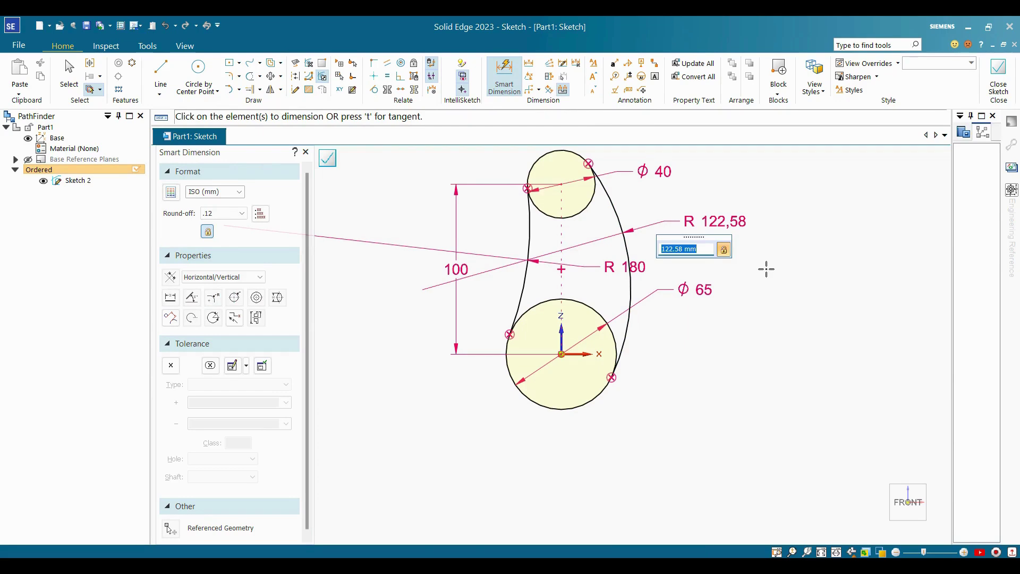
type("125")
key("Return")
key("Escape")
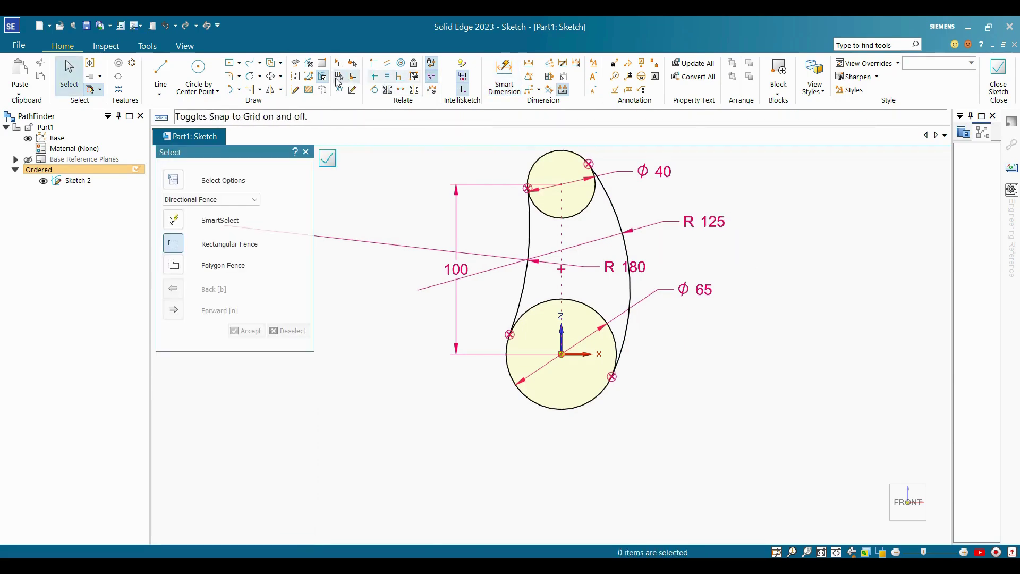
Step: Trim the inner portions of both circles between the two arcs, leaving one closed outline
left_click(250, 76)
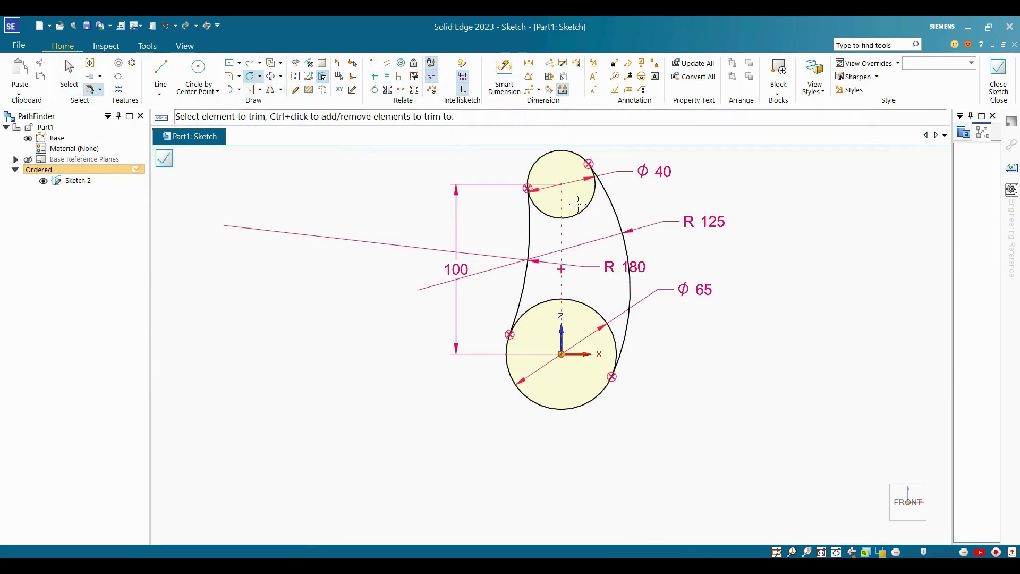
left_click_drag(578, 204, 581, 225)
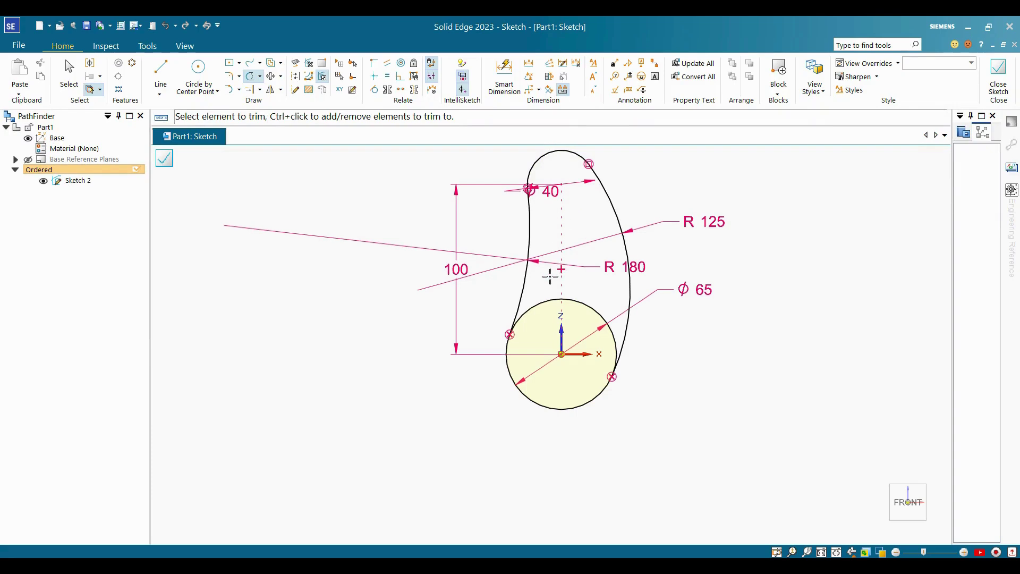
left_click_drag(550, 277, 541, 315)
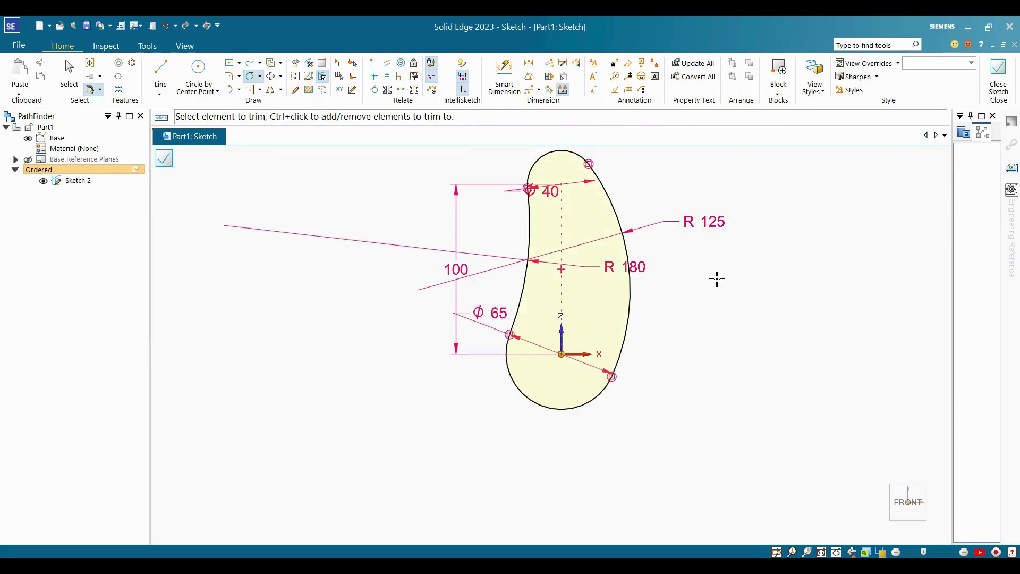
key("Escape")
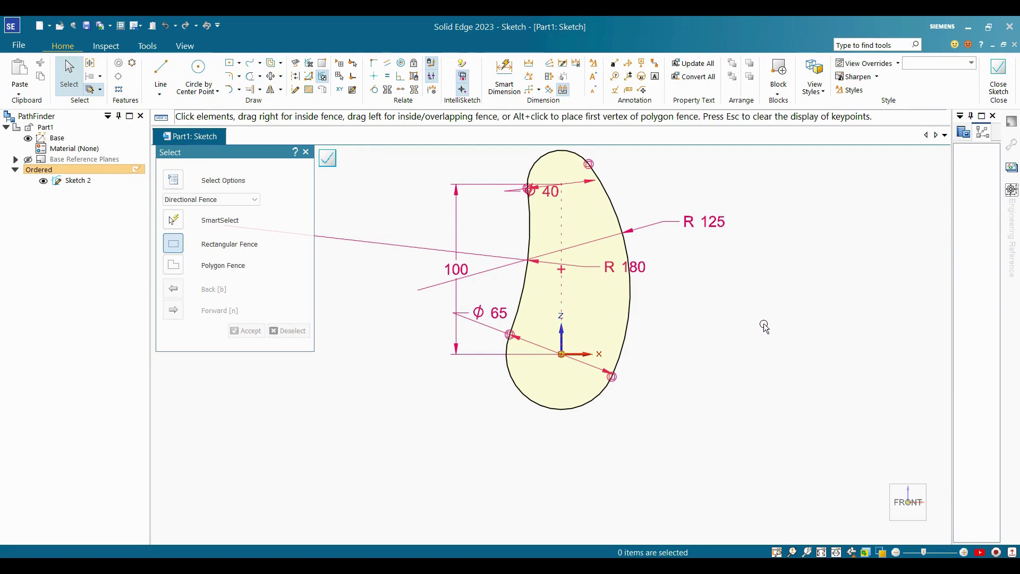
scroll(744, 330, "down", 1)
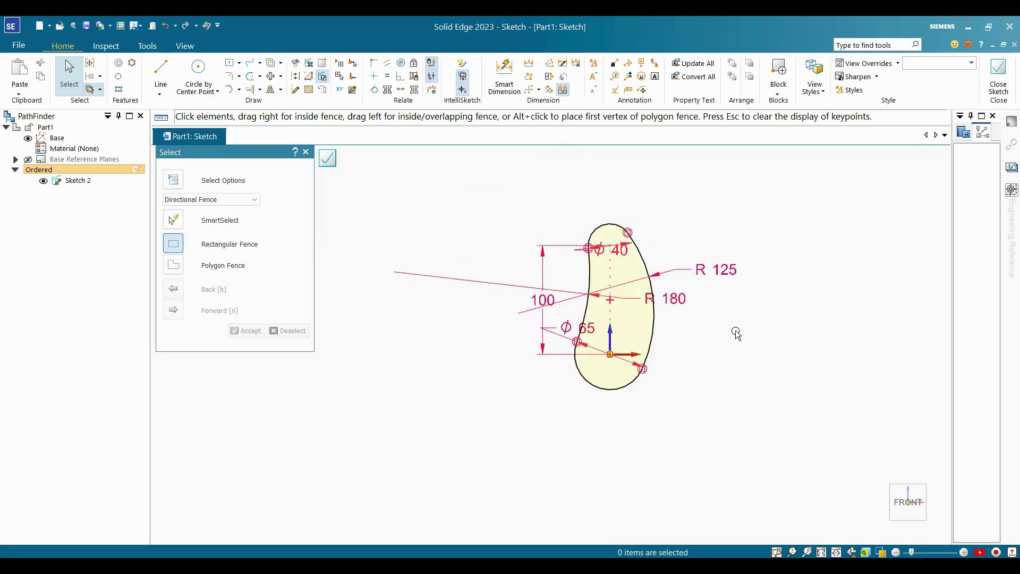
scroll(715, 335, "up", 1)
scroll(714, 333, "down", 1)
scroll(714, 333, "up", 1)
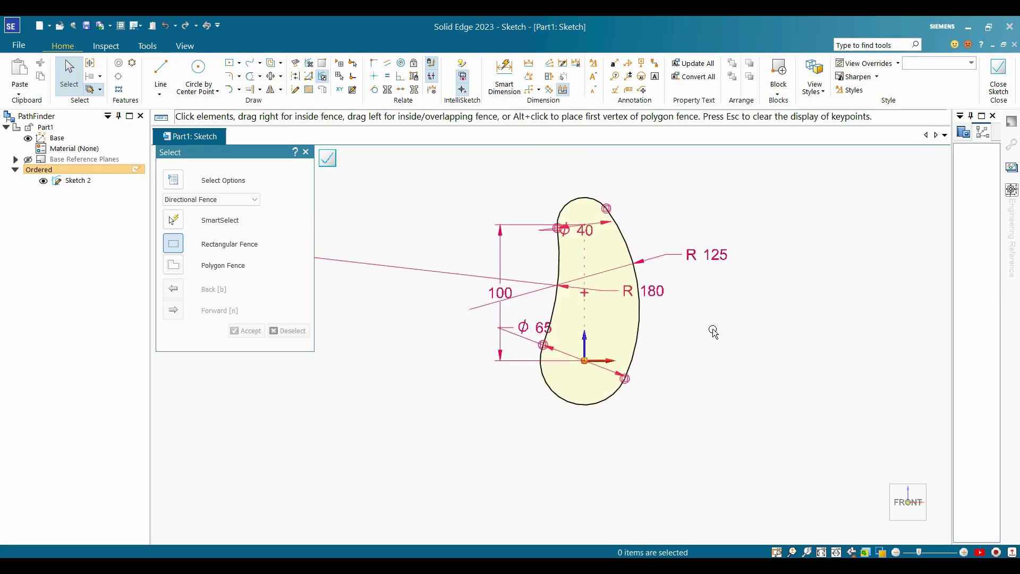
scroll(714, 333, "down", 2)
scroll(713, 333, "up", 1)
left_click(238, 90)
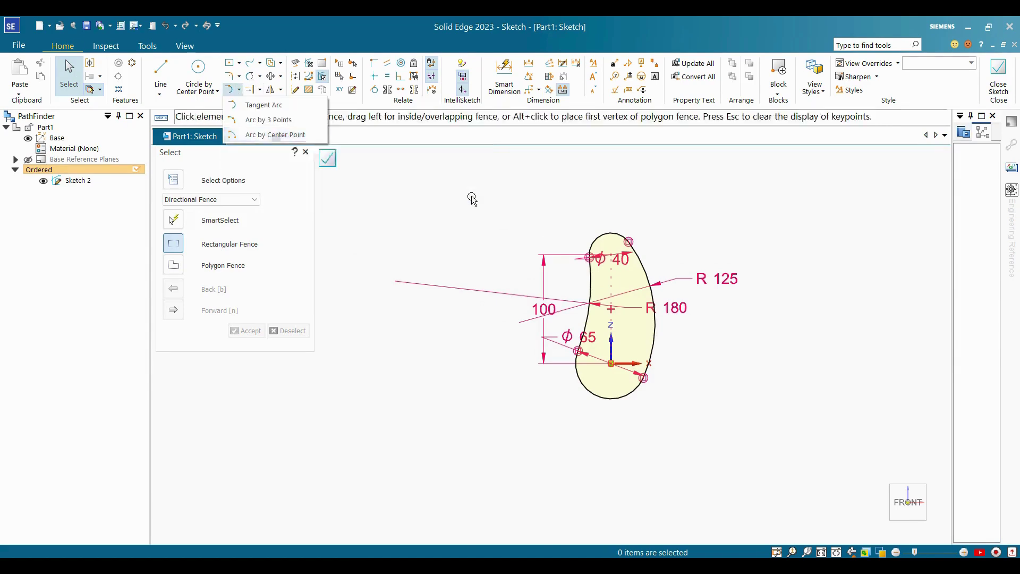
left_click(474, 200)
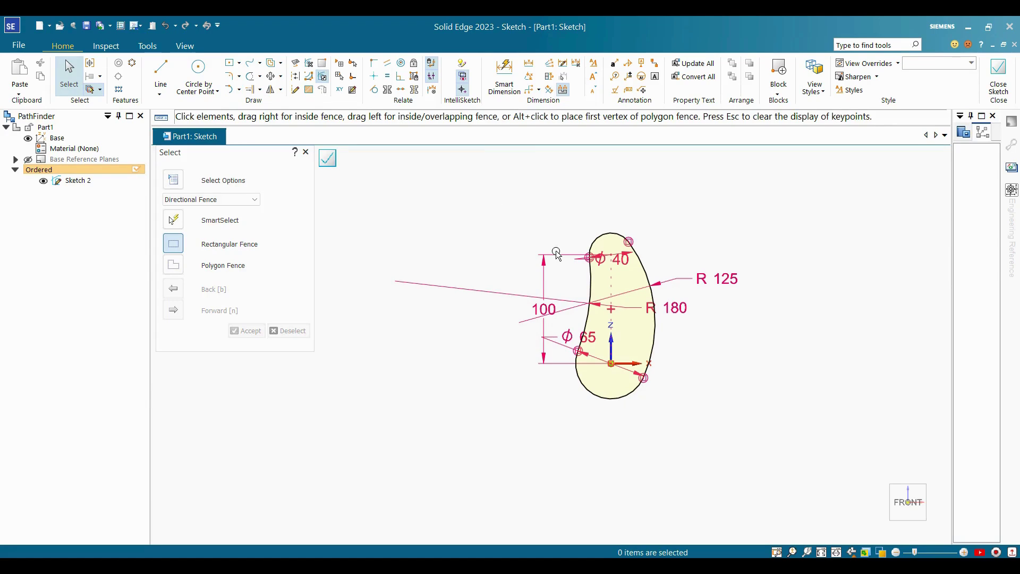
Step: Draw a separate center-point arc left of the closed profile, bulging upward, with a radius of about 121 mm and a sweep of about 86°
scroll(557, 254, "down", 2)
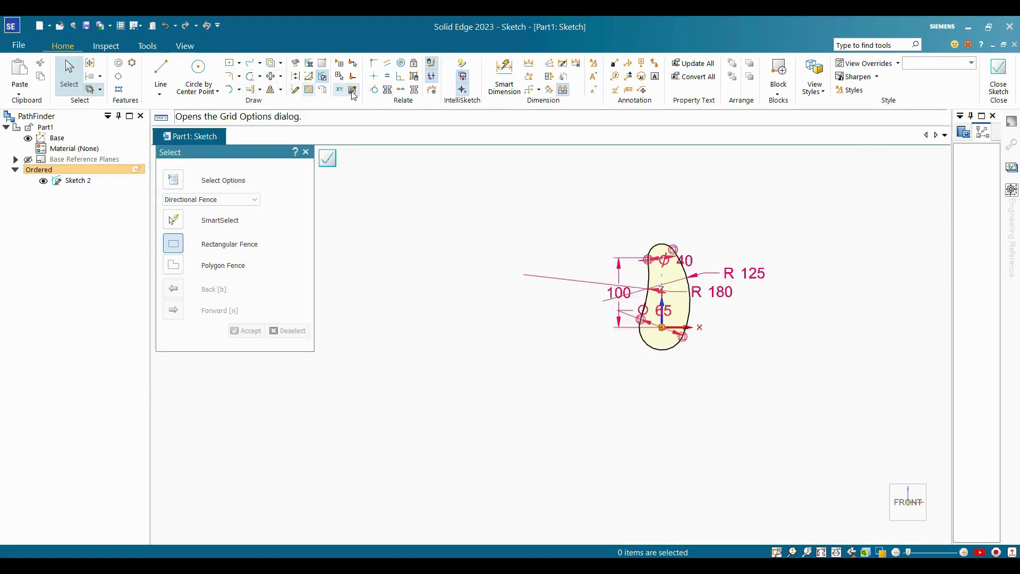
left_click(239, 89)
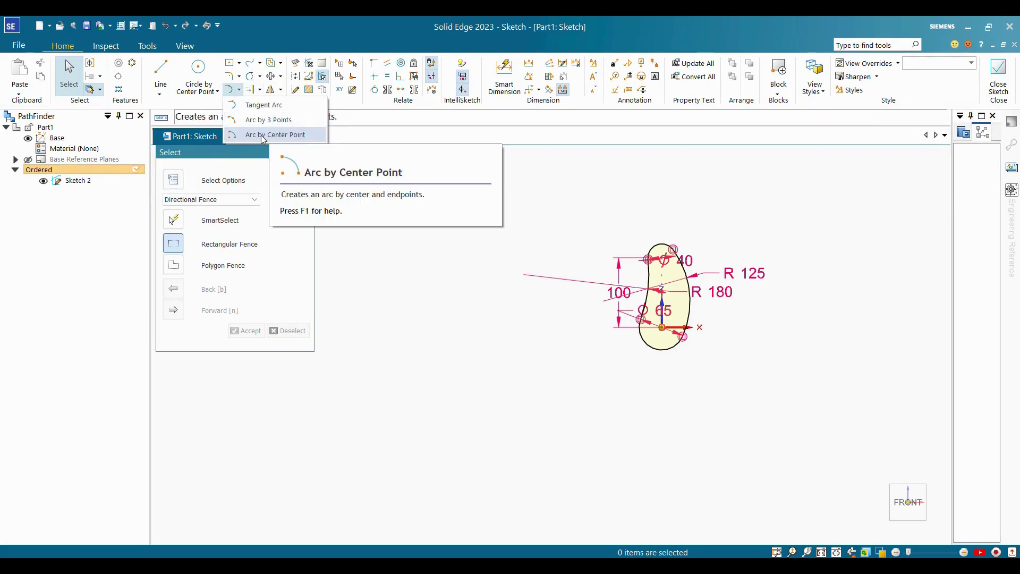
left_click(257, 134)
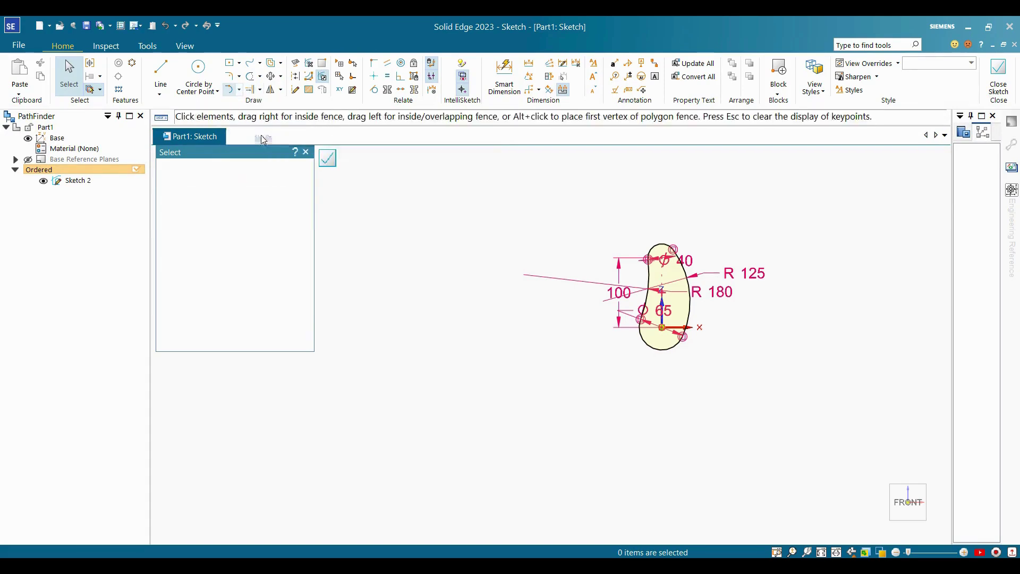
left_click(452, 306)
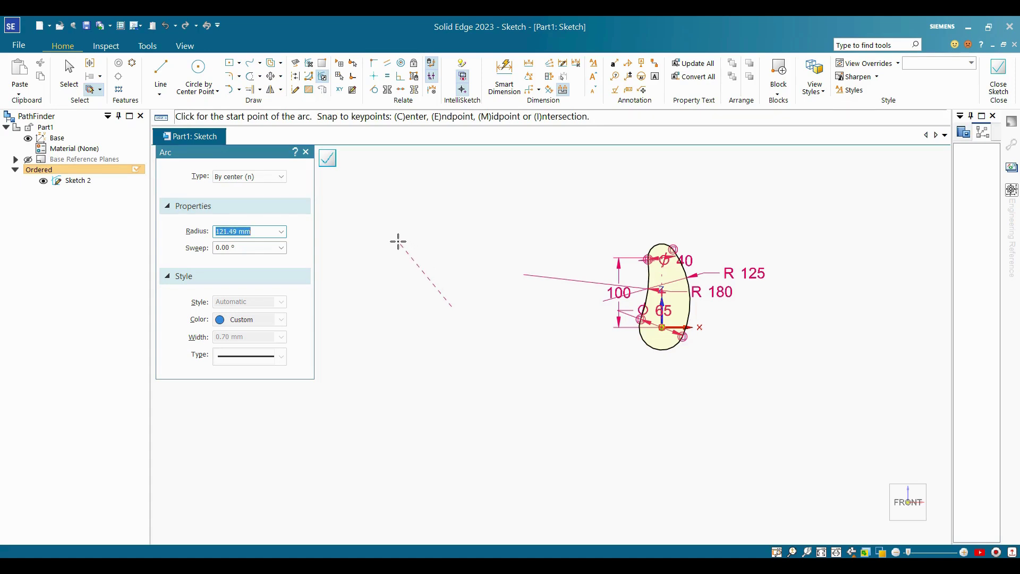
left_click(398, 241)
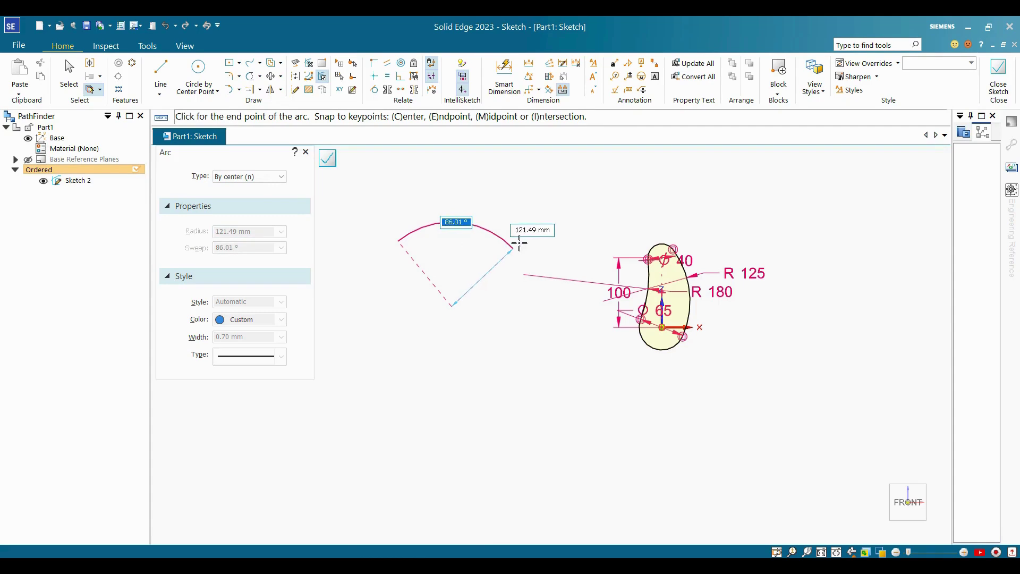
left_click(520, 244)
key("Escape")
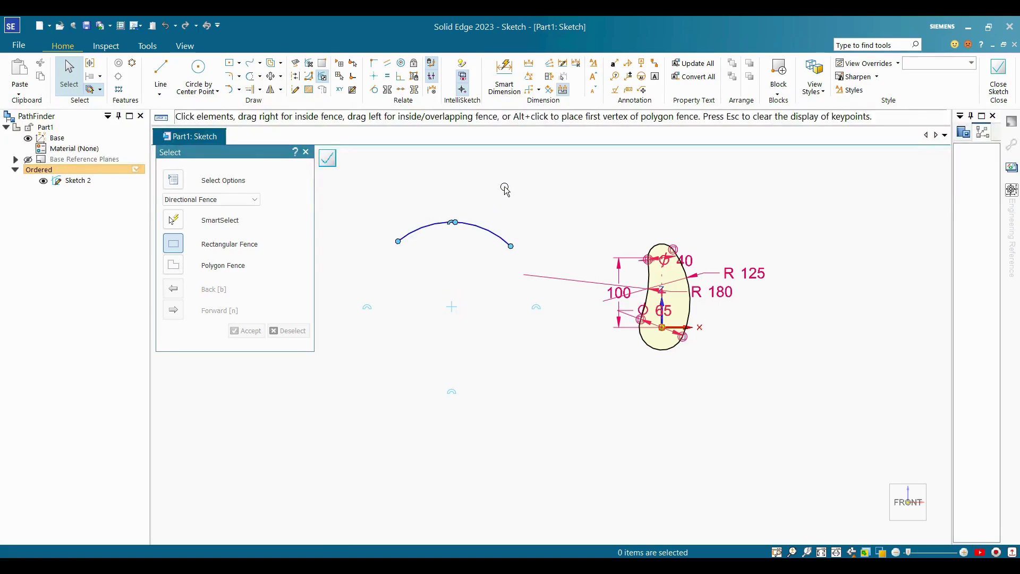
Step: Dimension the horizontal and vertical distances between the sketch origin and the new arc's center point
left_click(505, 77)
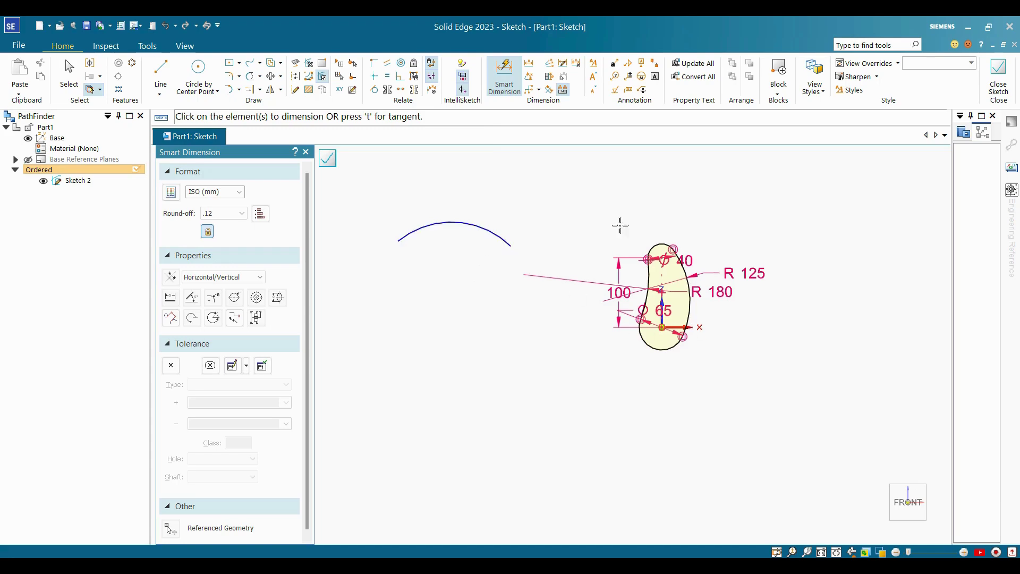
left_click(658, 320)
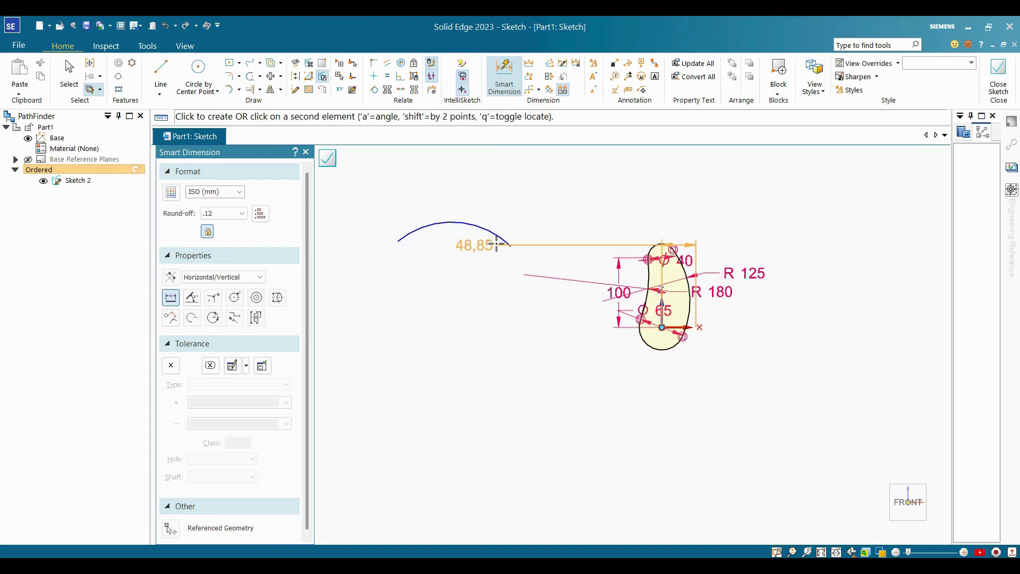
left_click(452, 306)
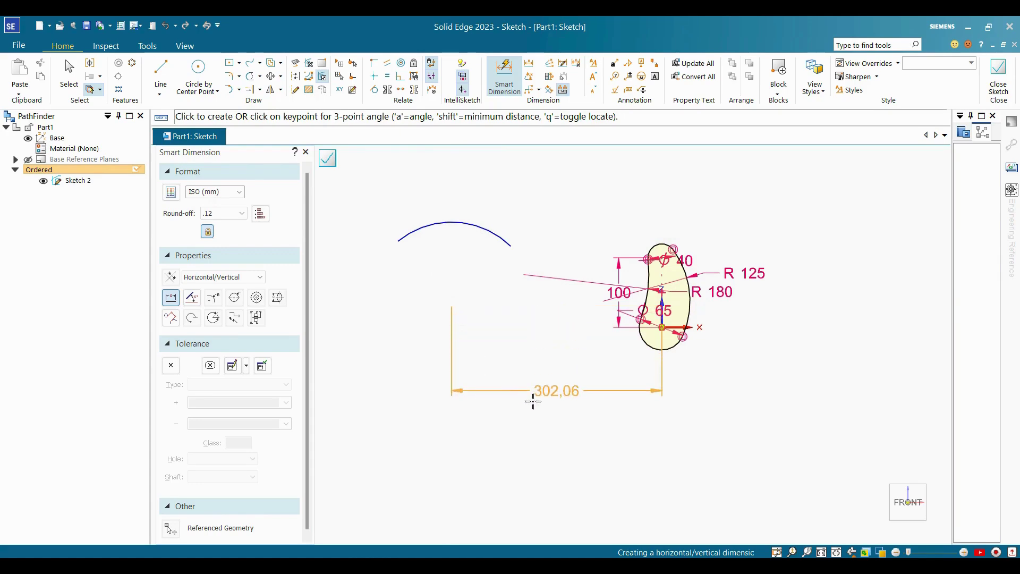
left_click(590, 425)
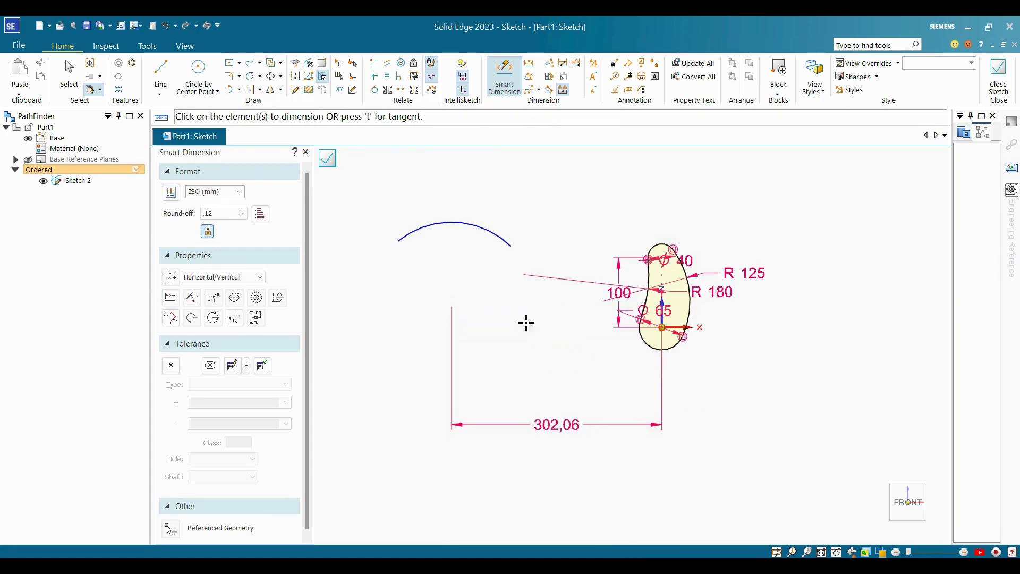
left_click(663, 328)
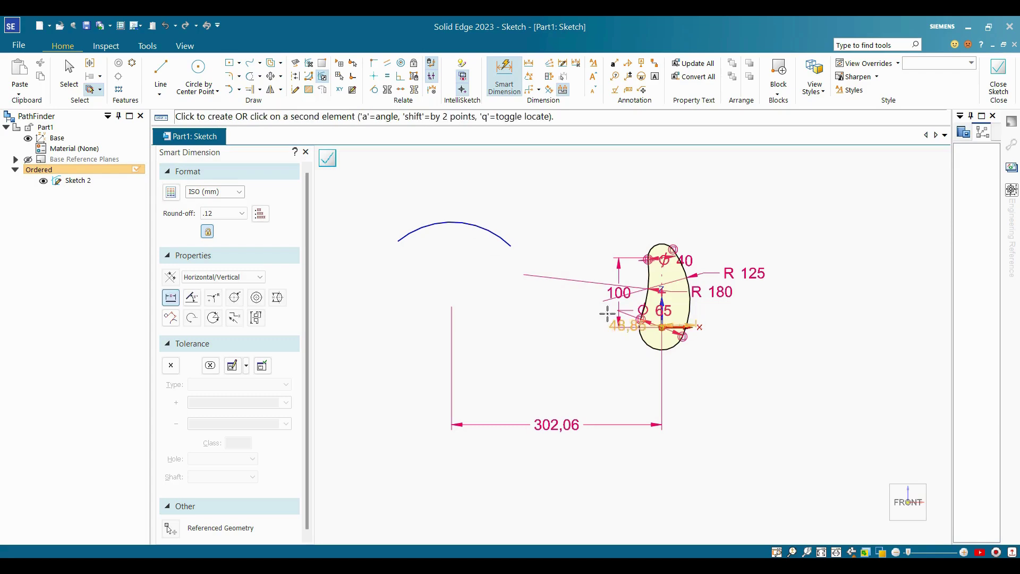
left_click(453, 305)
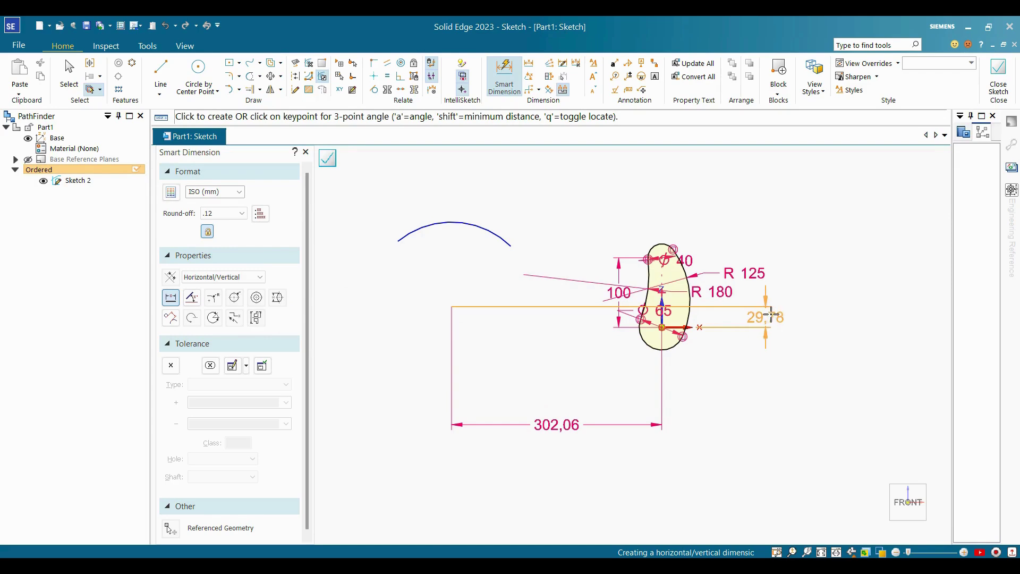
left_click(774, 316)
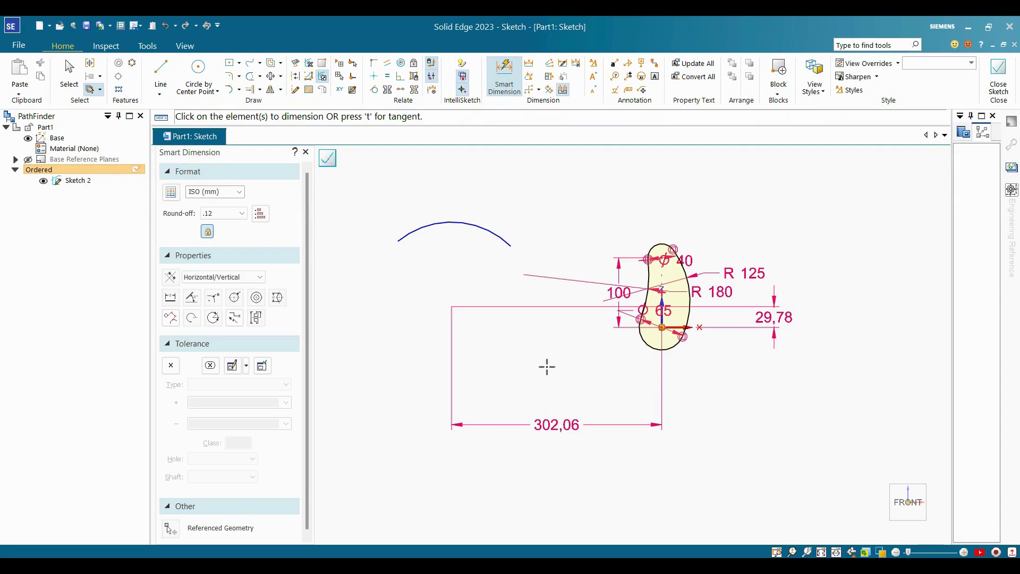
key("Escape")
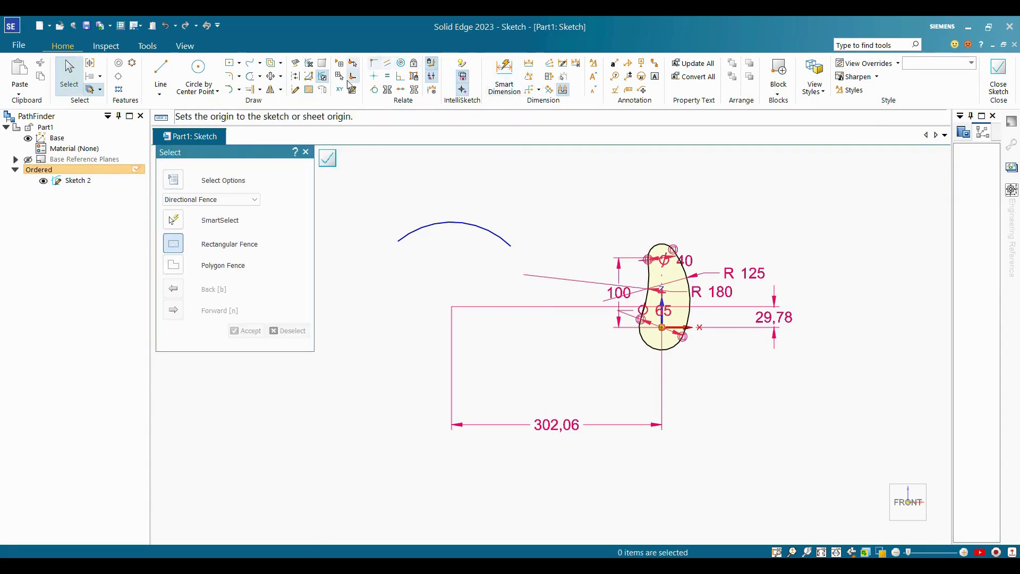
Step: Dimension the separate arc's radius and set it to 120 mm
left_click(504, 73)
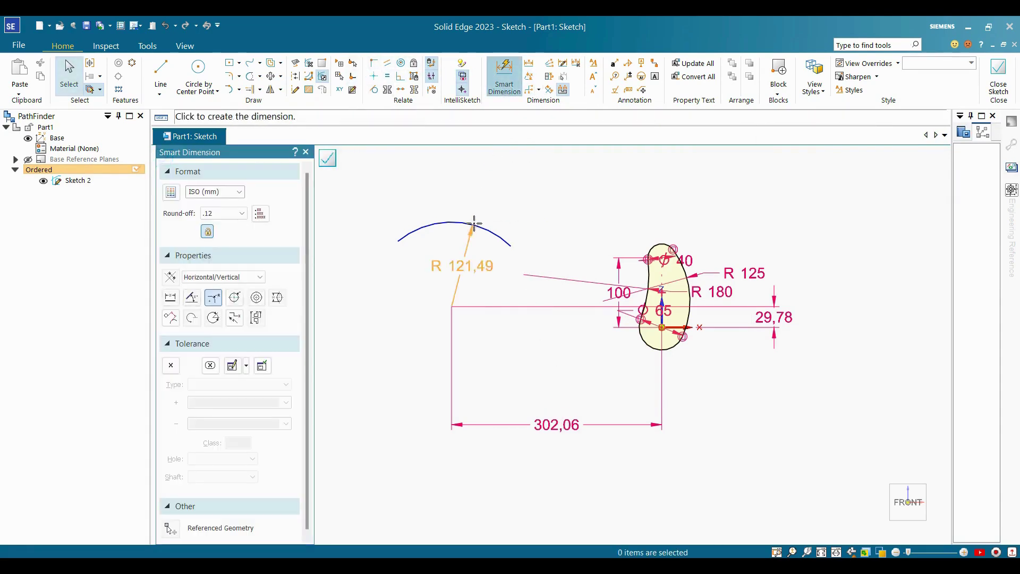
left_click(474, 224)
left_click(483, 198)
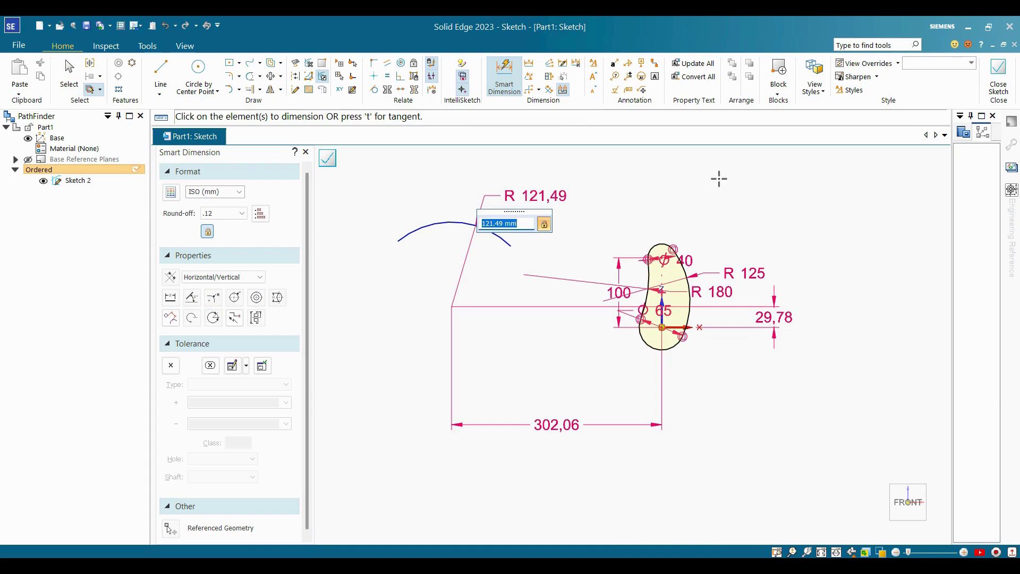
type("120")
key("Return")
key("Escape")
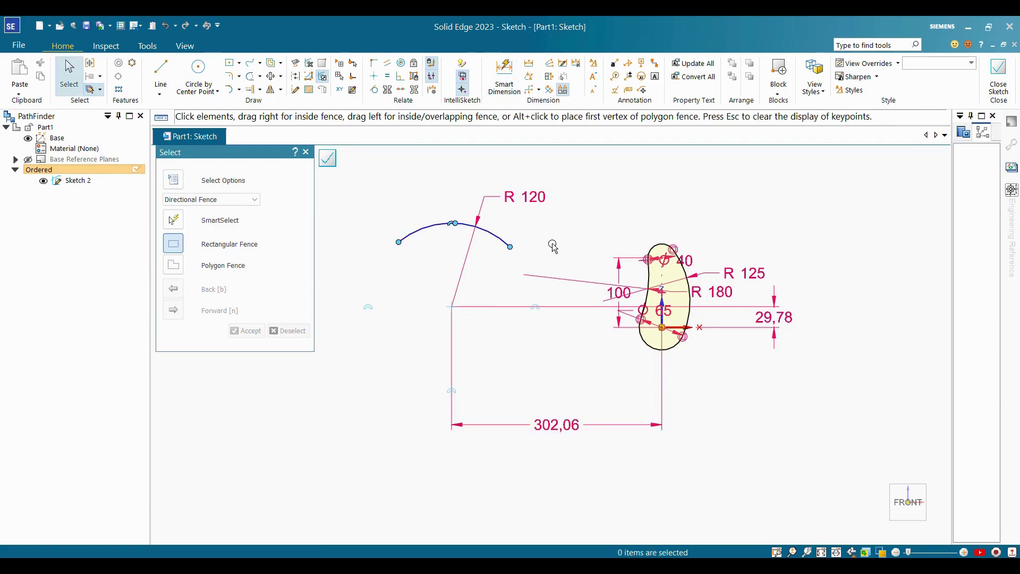
Step: Lengthen the 120 mm radius arc by extending both of its endpoints further along the curve
left_click(400, 241)
mouse_move(400, 241)
left_mouse_down()
mouse_move(381, 278)
mouse_move(394, 238)
left_mouse_up()
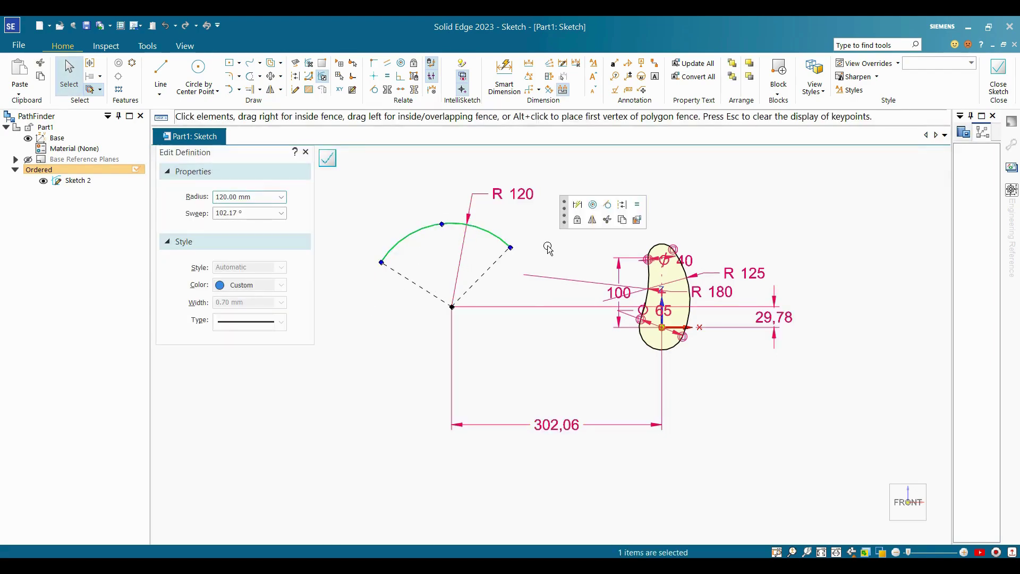
mouse_move(510, 247)
left_mouse_down()
mouse_move(525, 276)
mouse_move(520, 256)
left_mouse_up()
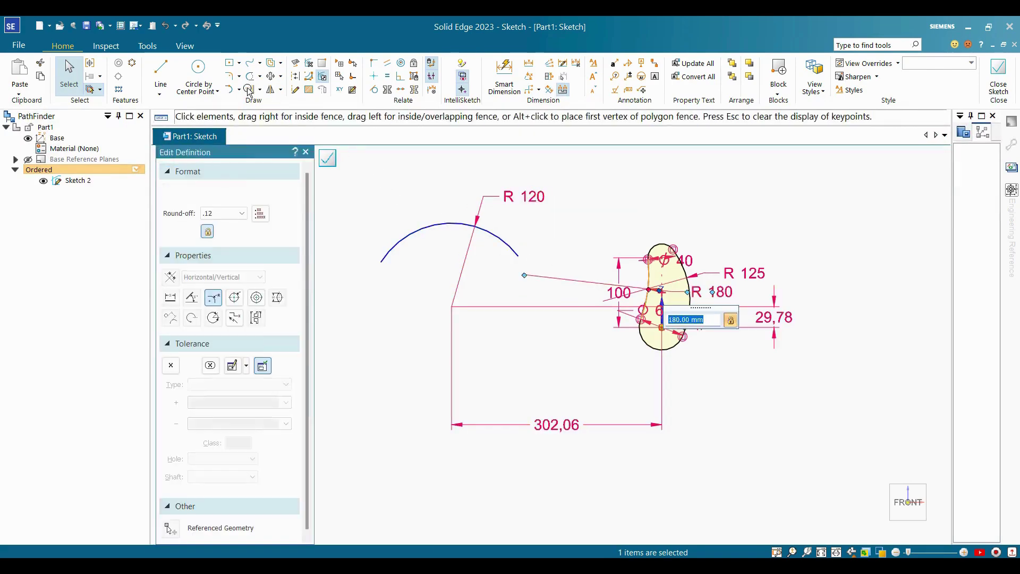
key("Escape")
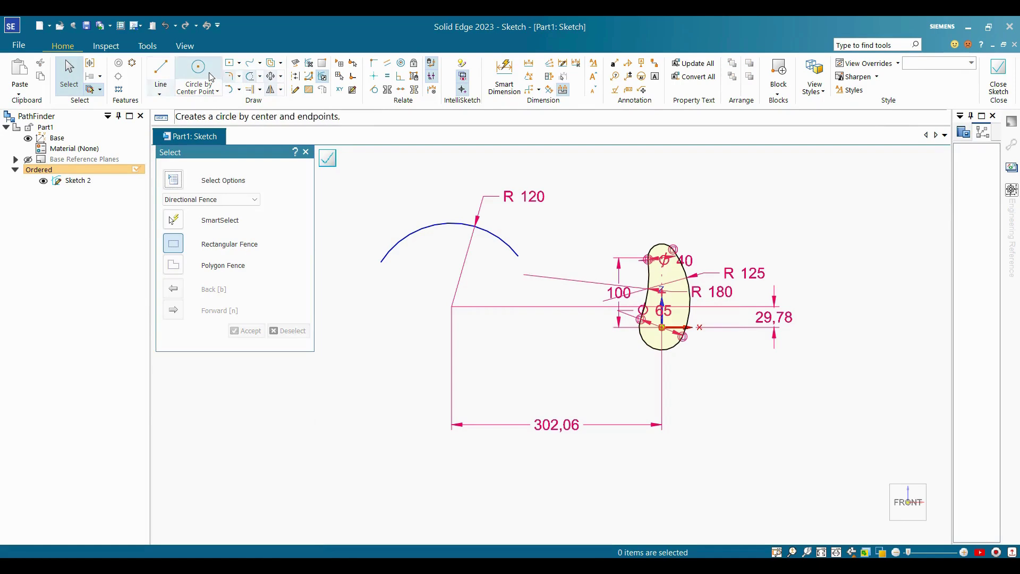
Step: Draw two slanted lines forming a V that meet at the arc's center and extend past the arc on both sides
left_click(160, 93)
left_click(175, 108)
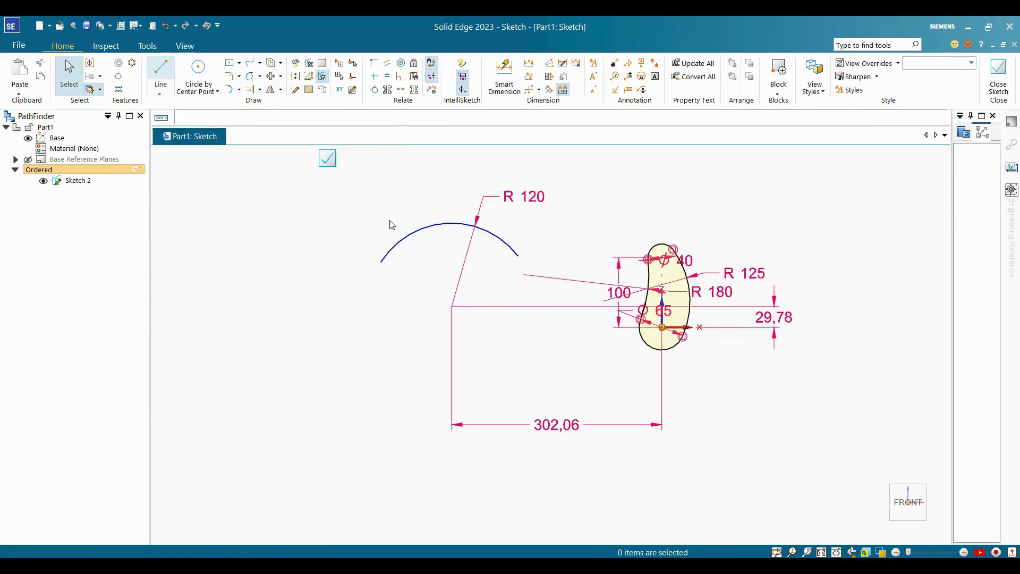
left_click(374, 196)
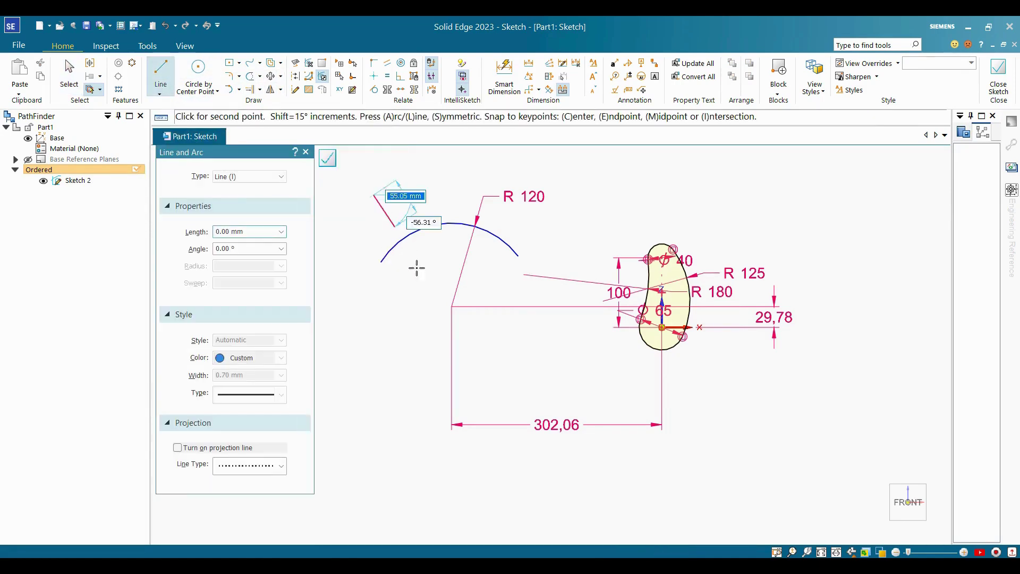
left_click(452, 307)
left_click(545, 182)
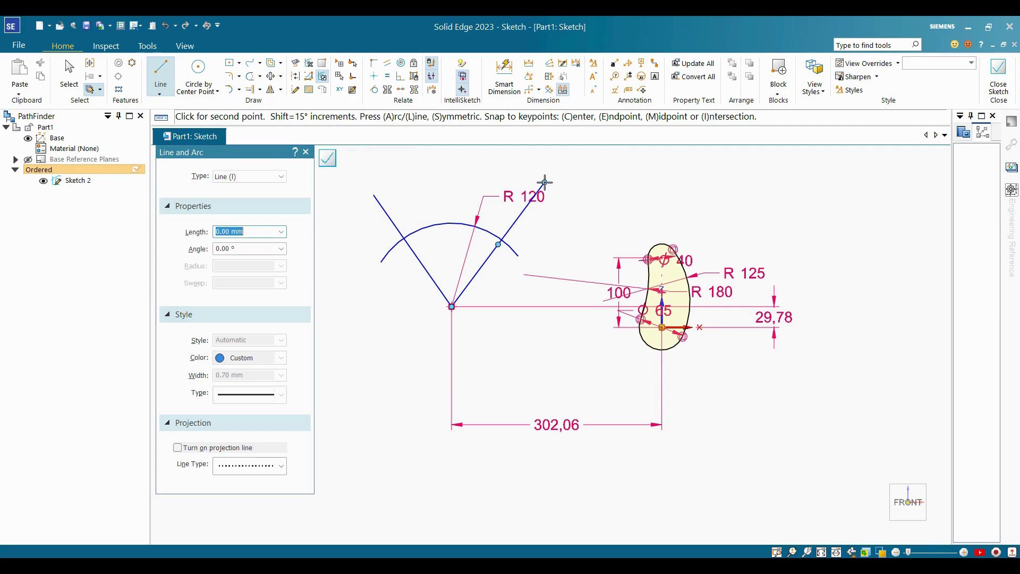
key("Escape")
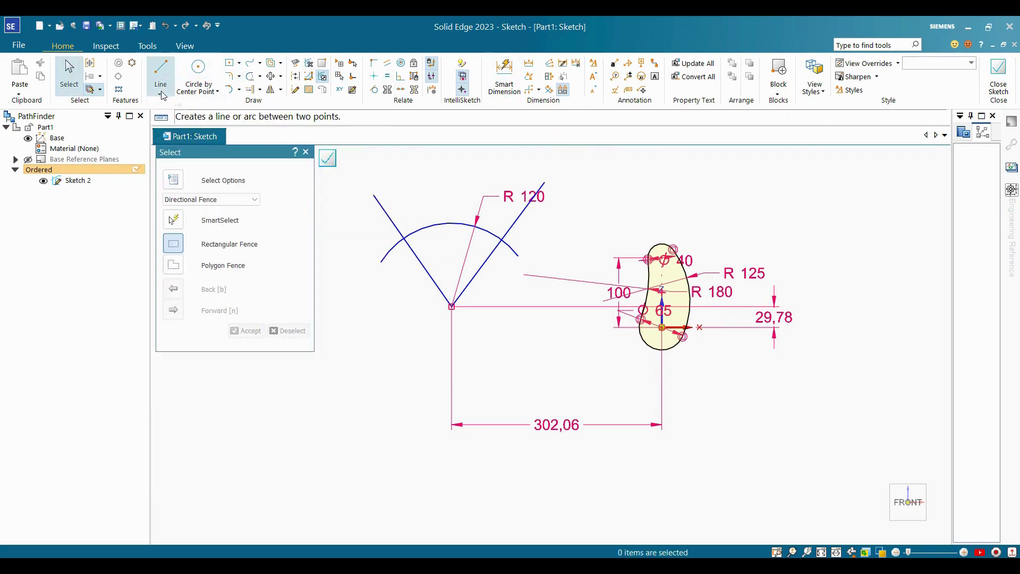
Step: Draw a vertical line from the arc's center upward through the arc, between the two slanted lines
left_click(161, 95)
left_click(175, 104)
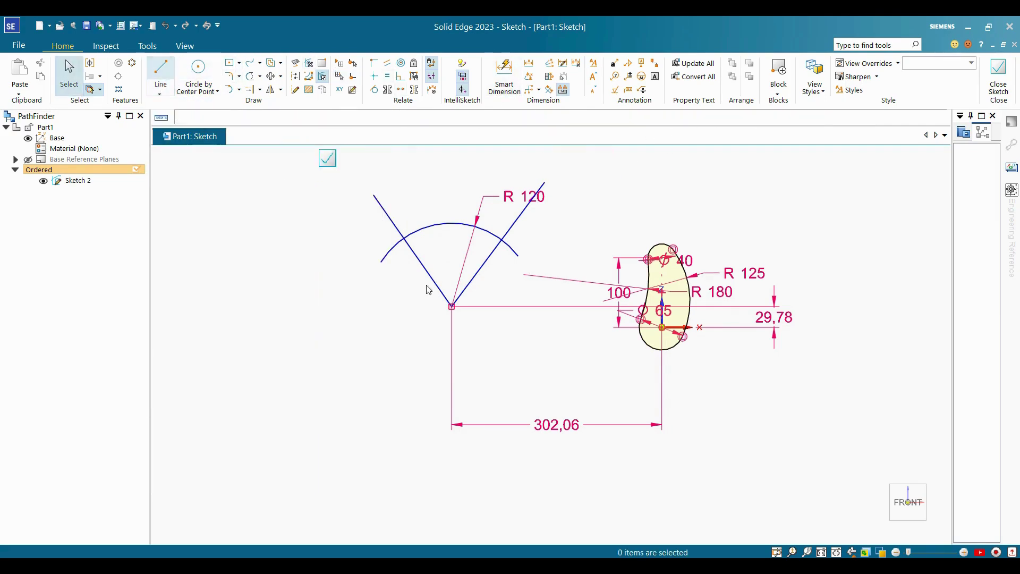
left_click(452, 306)
left_click(452, 190)
key("Escape")
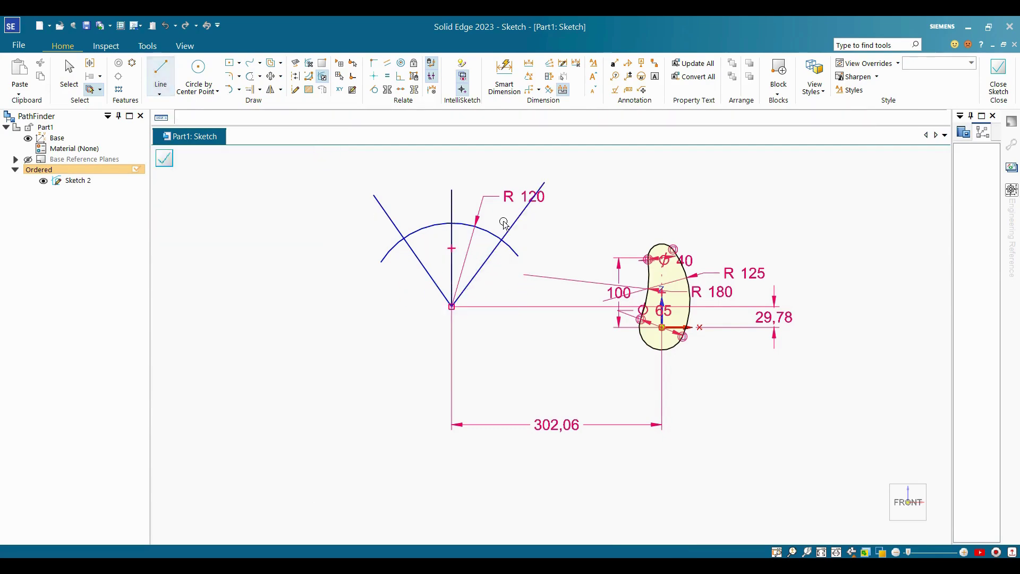
key("Escape")
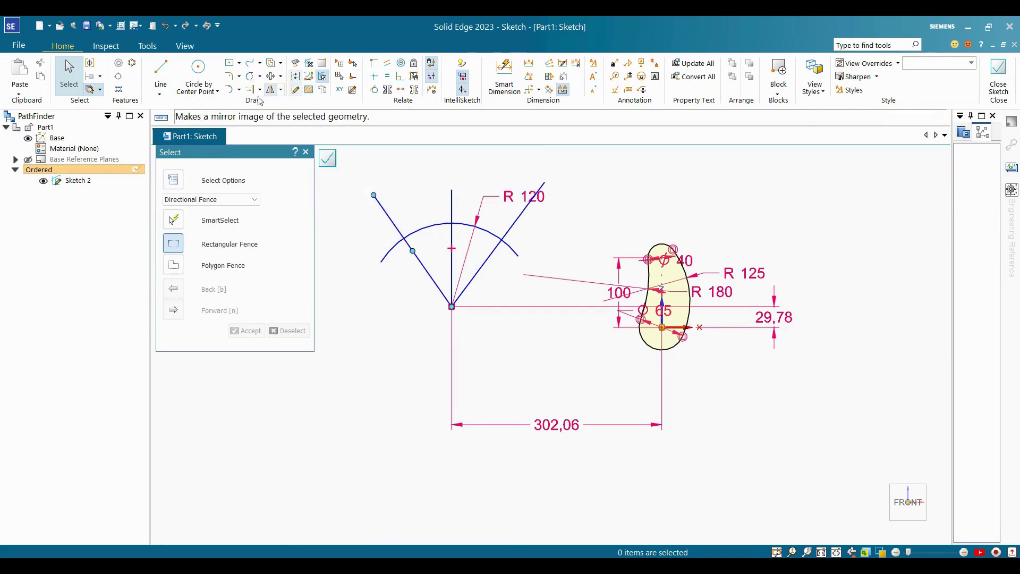
Step: Convert the two slanted lines and the vertical line to construction geometry, using Single selection
left_click(299, 78)
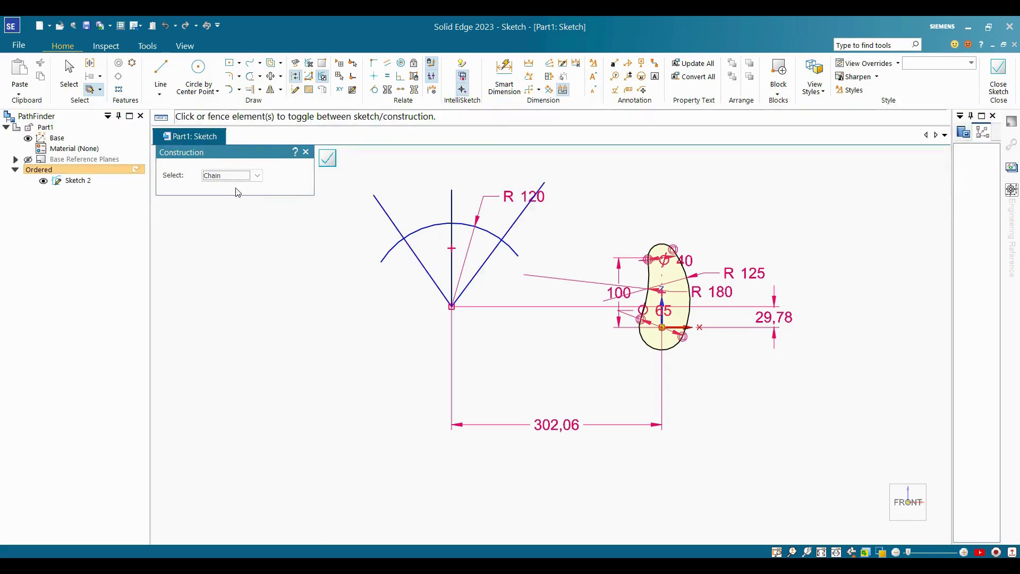
left_click(257, 176)
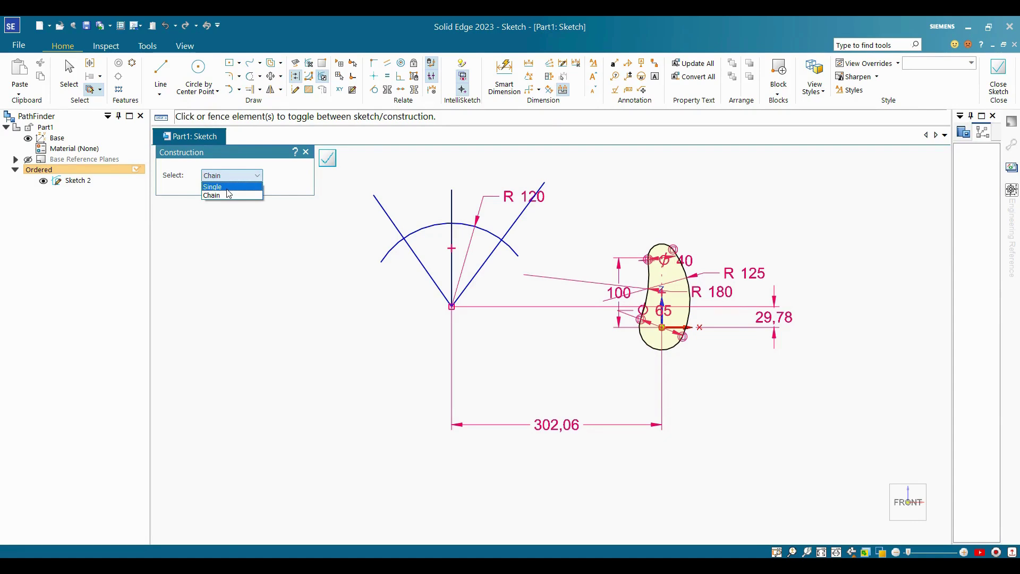
left_click(227, 189)
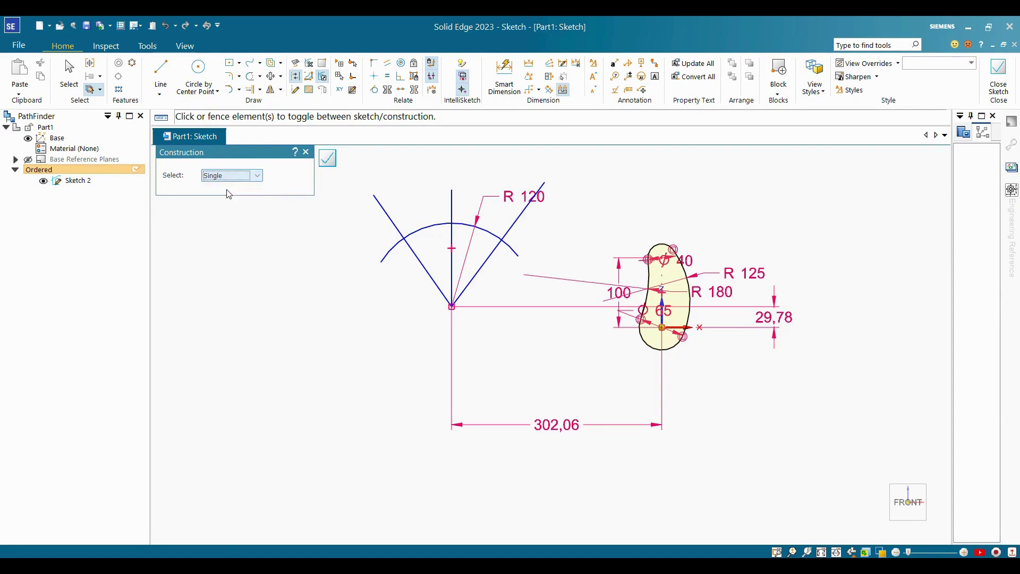
left_click(392, 217)
left_click(452, 210)
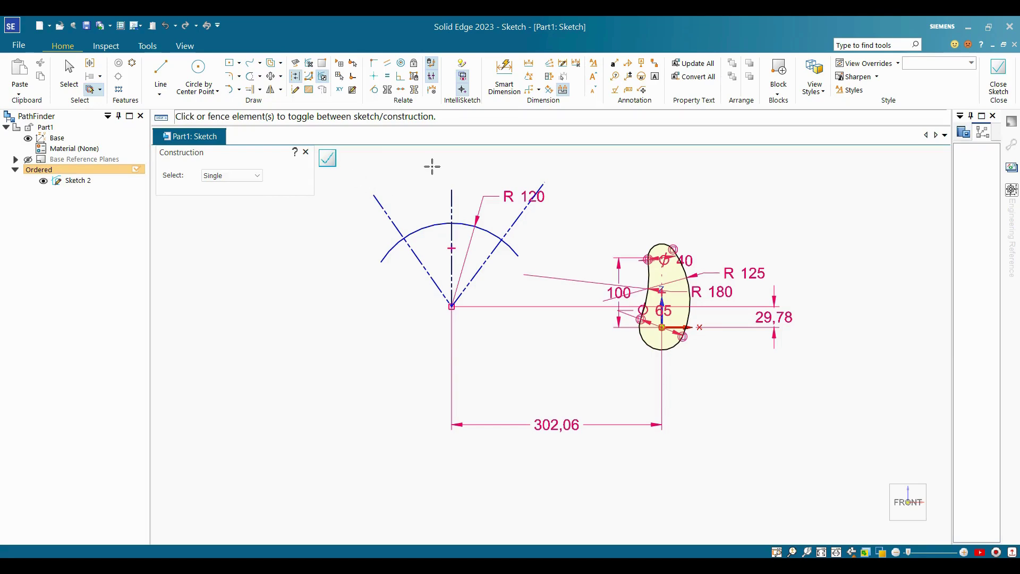
key("Escape")
Step: Add an angle dimension between the left slanted construction line and the vertical line and set it to 45°
scroll(501, 279, "up", 1)
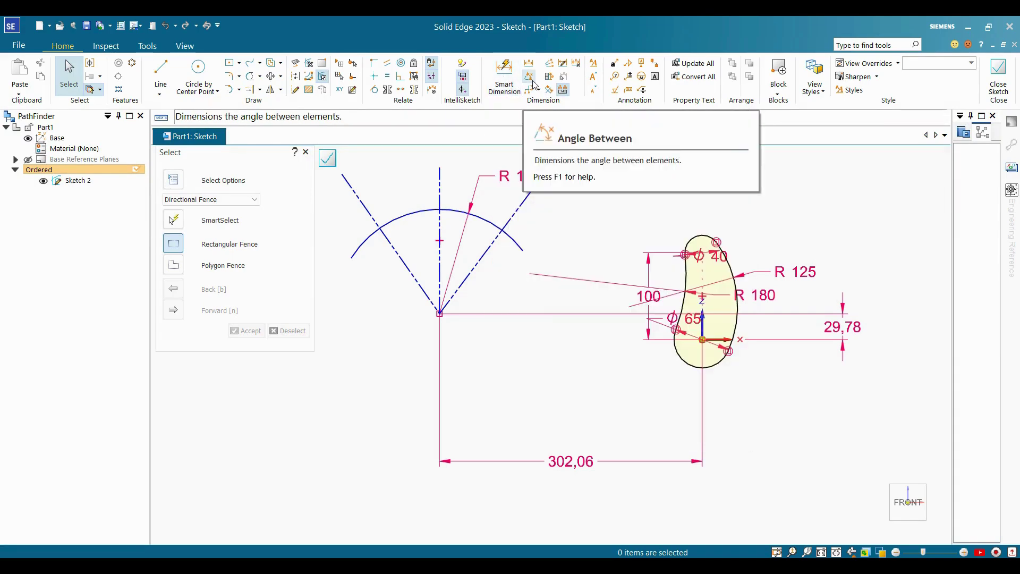
left_click(533, 82)
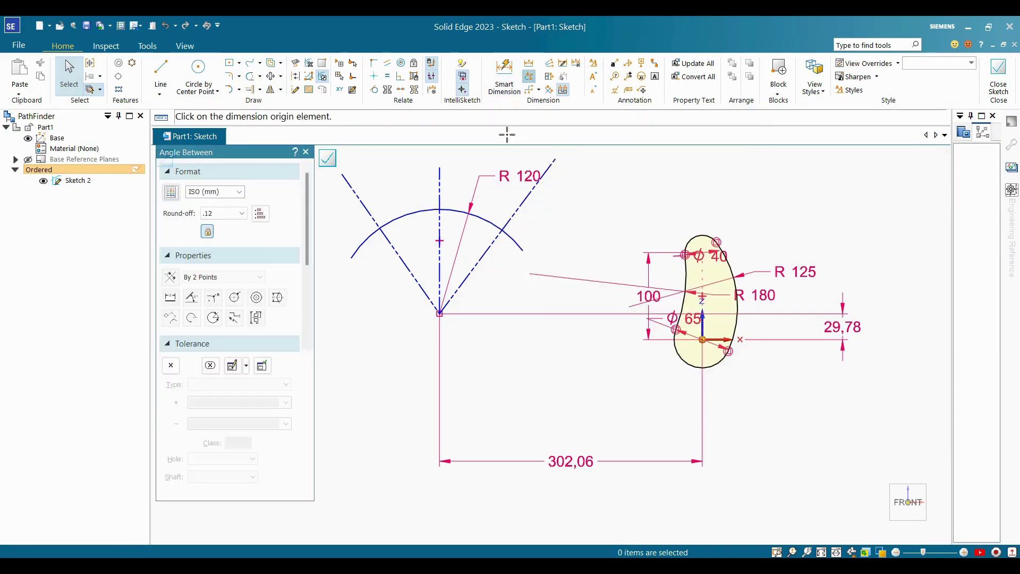
left_click(400, 257)
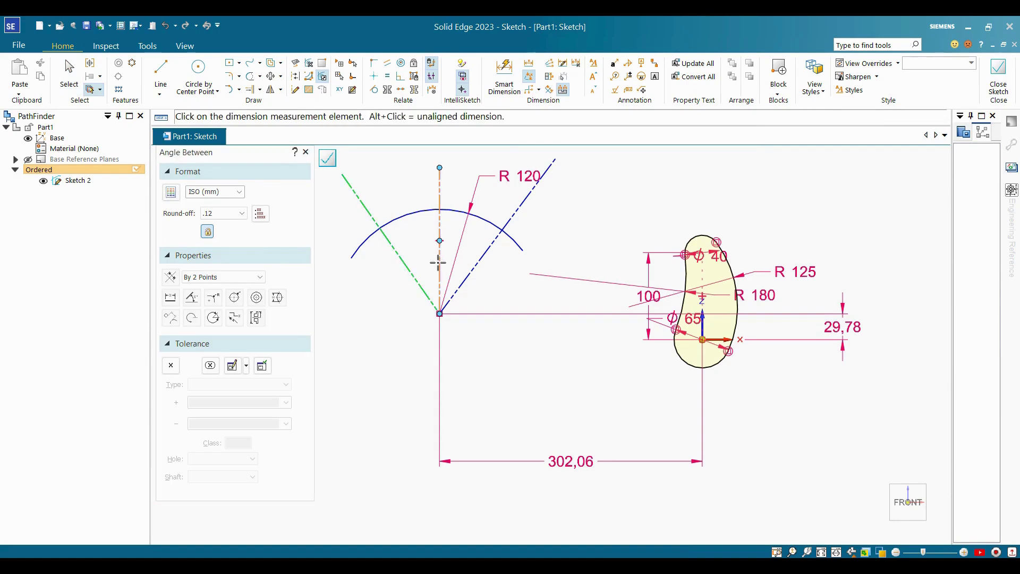
left_click(439, 262)
left_click(420, 192)
left_click(448, 210)
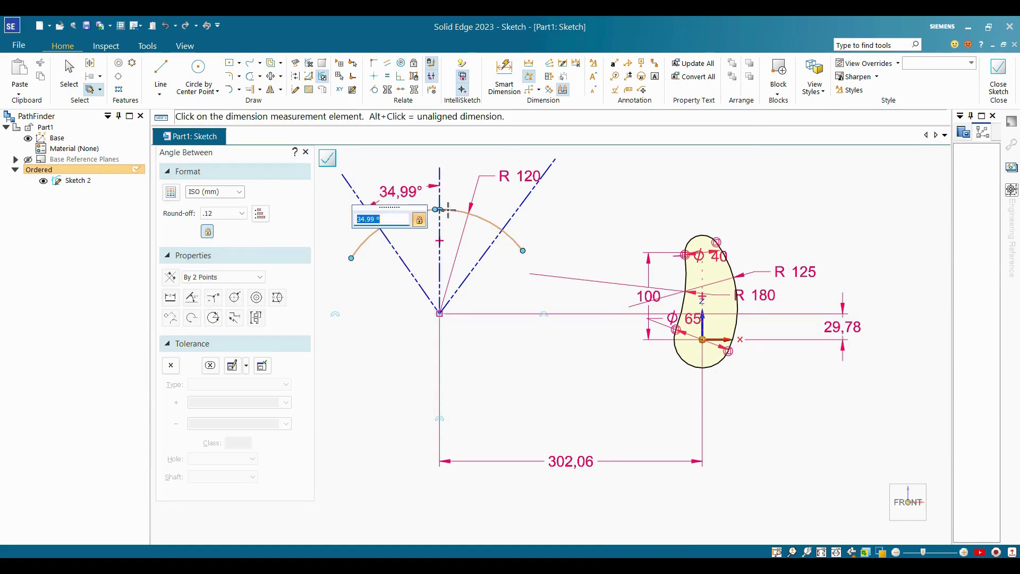
key("Return")
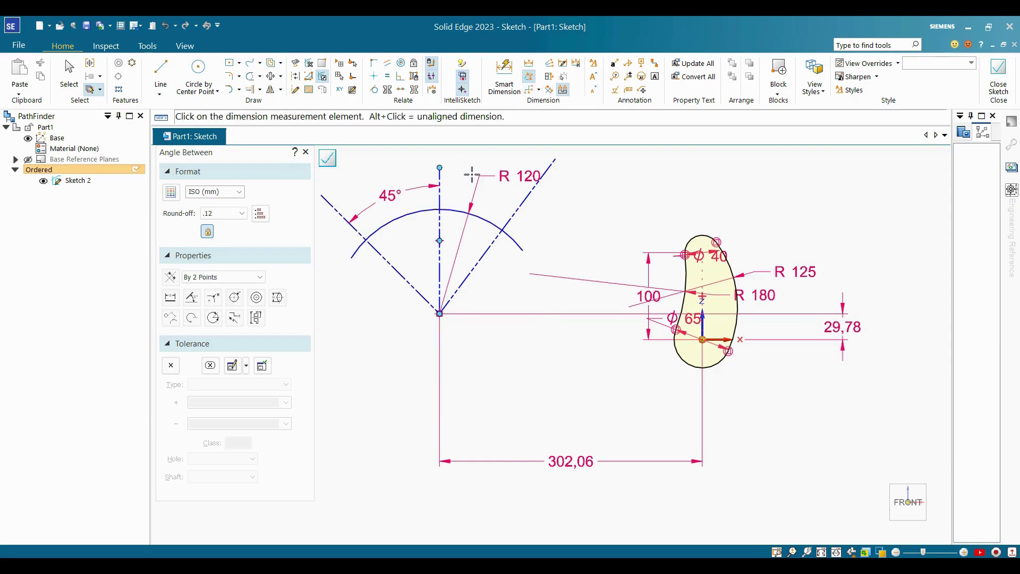
key("Escape")
Step: Dimension the angle between the vertical line and the right slanted construction line and set it to 45°
left_click(530, 78)
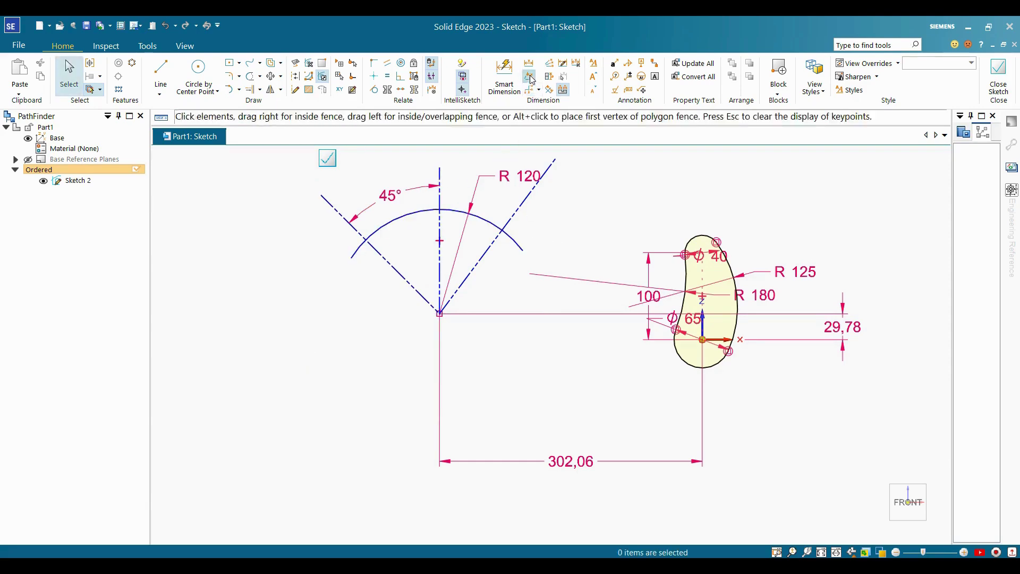
left_click(439, 187)
left_click(507, 223)
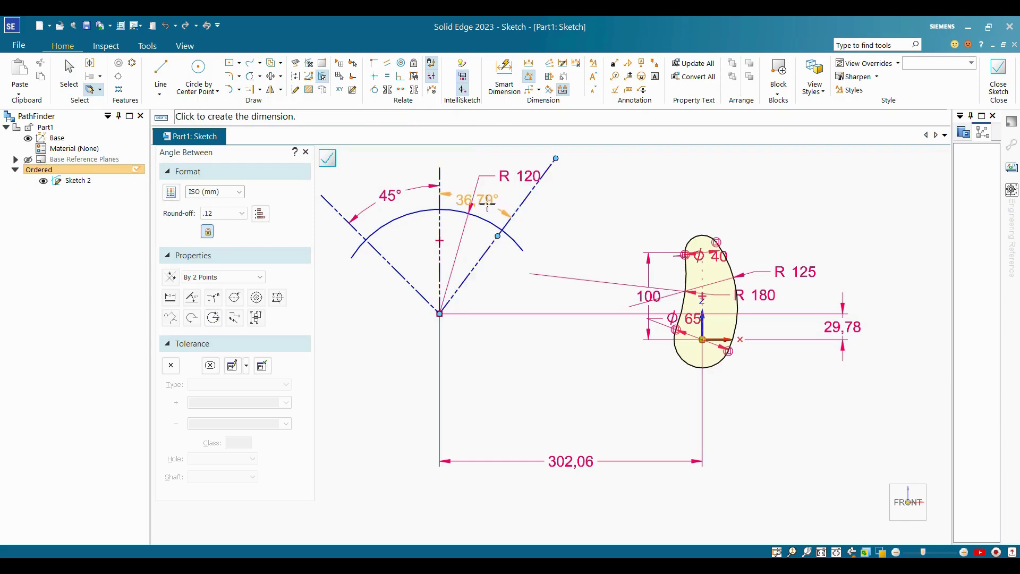
left_click(488, 202)
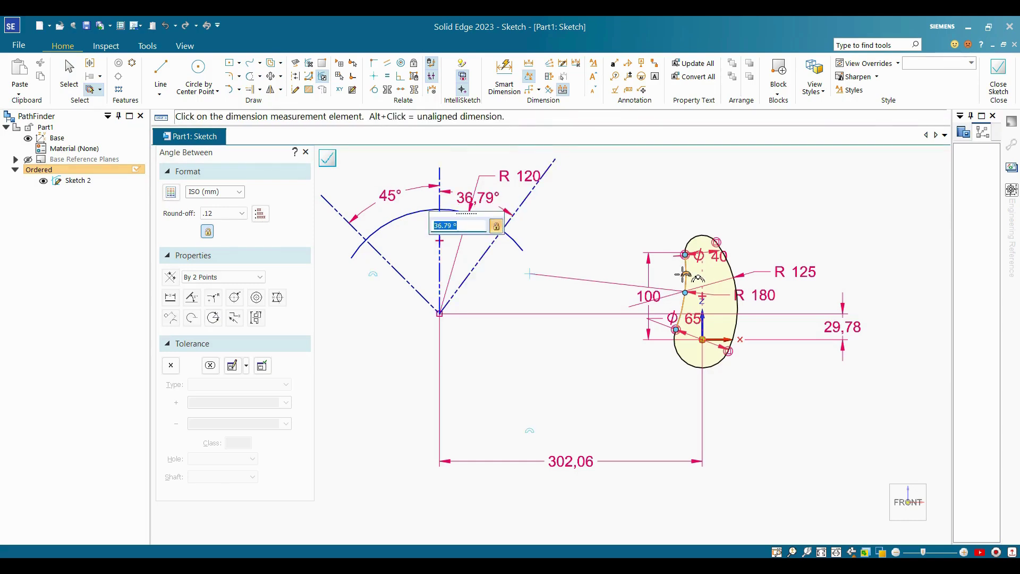
key("Return")
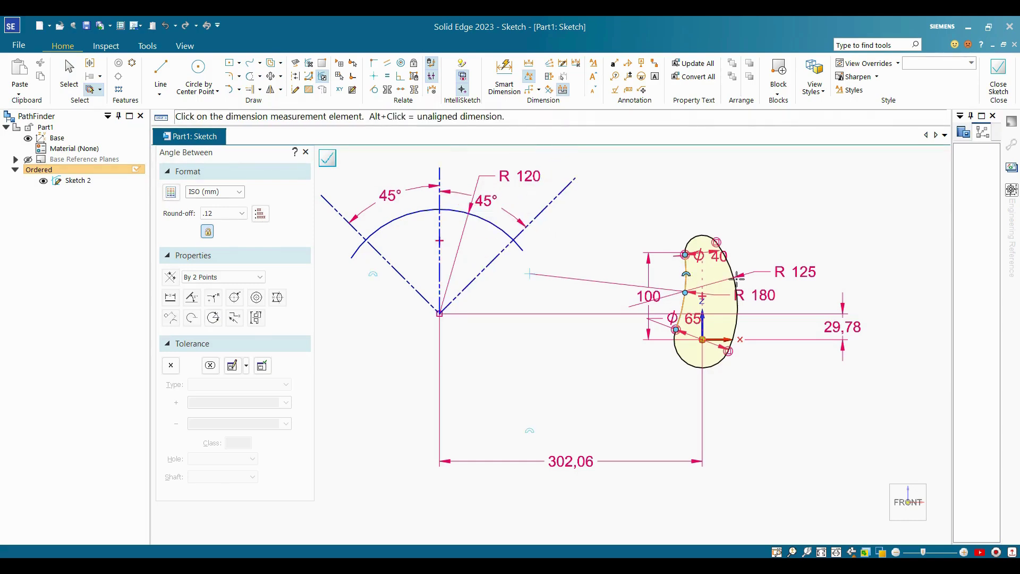
key("Escape")
Step: Connect both endpoints of the 120 mm radius arc to the left and right slanted construction lines
scroll(641, 274, "down", 2)
scroll(465, 287, "up", 3)
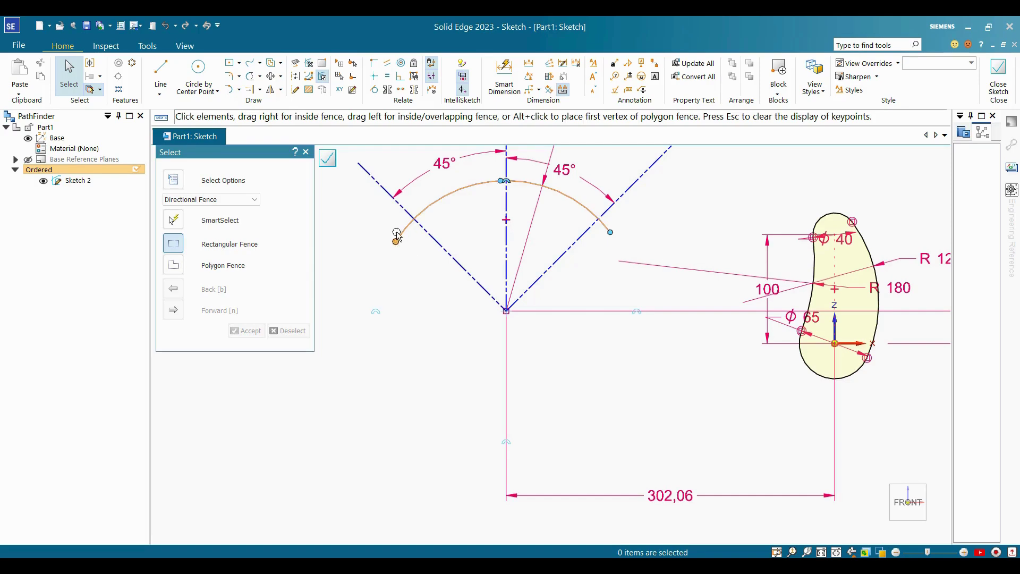
left_click(375, 68)
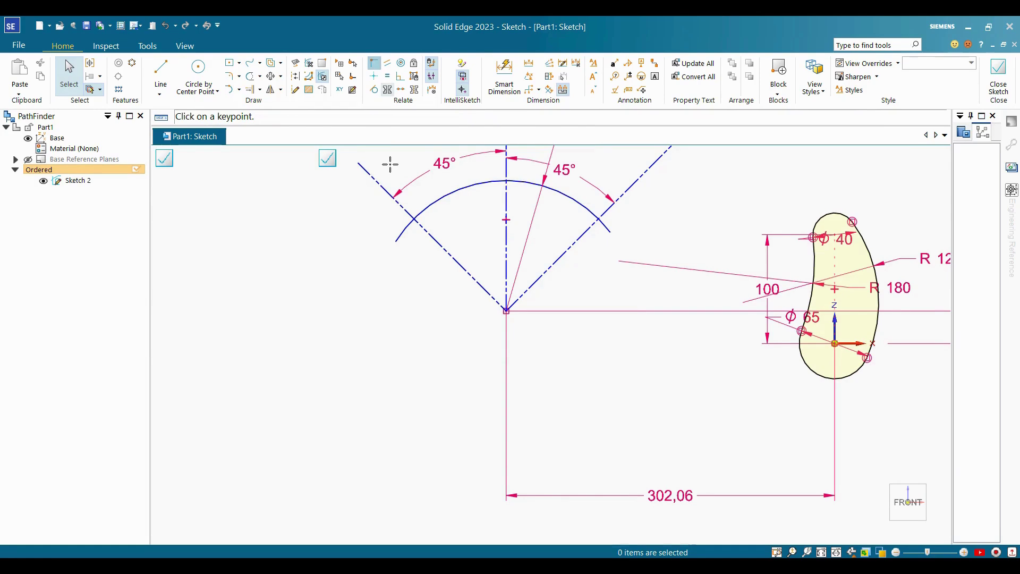
left_click(396, 240)
left_click(409, 216)
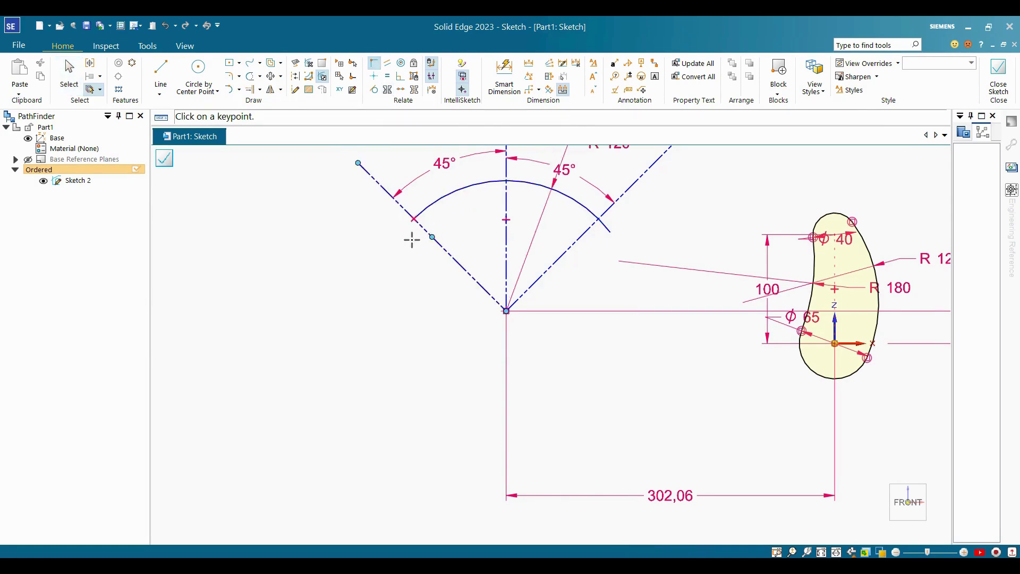
left_click(610, 231)
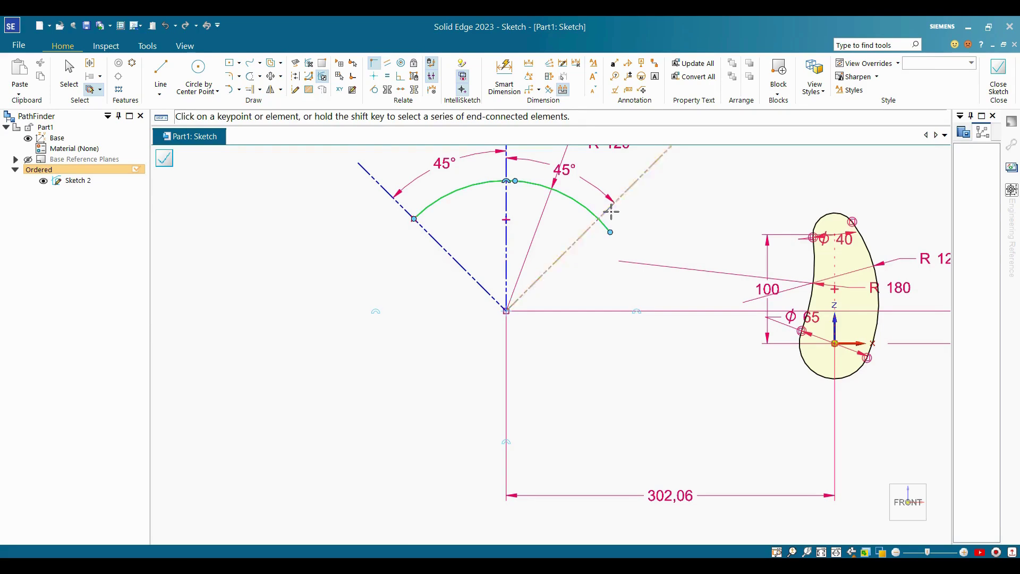
left_click(614, 220)
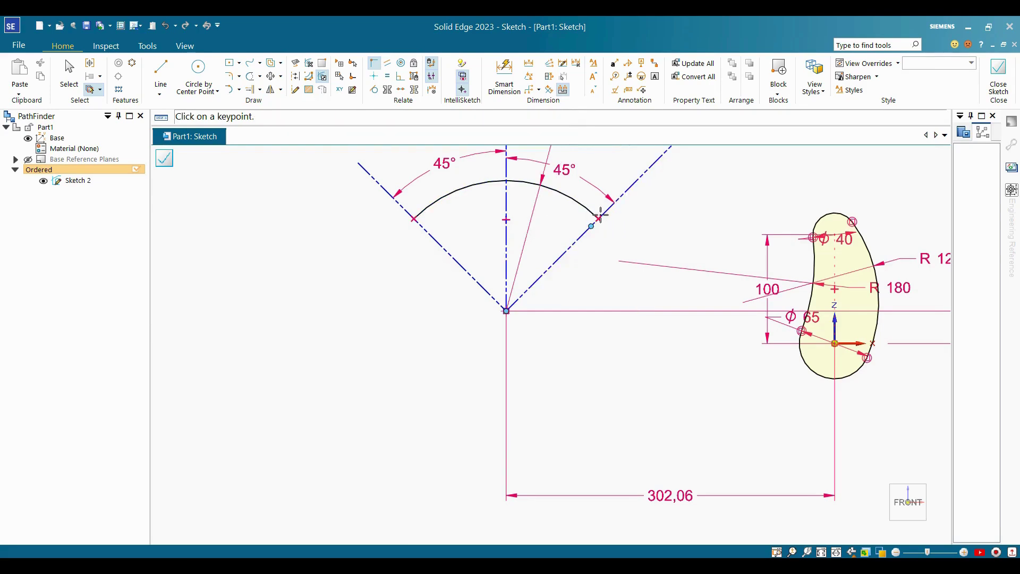
key("Escape")
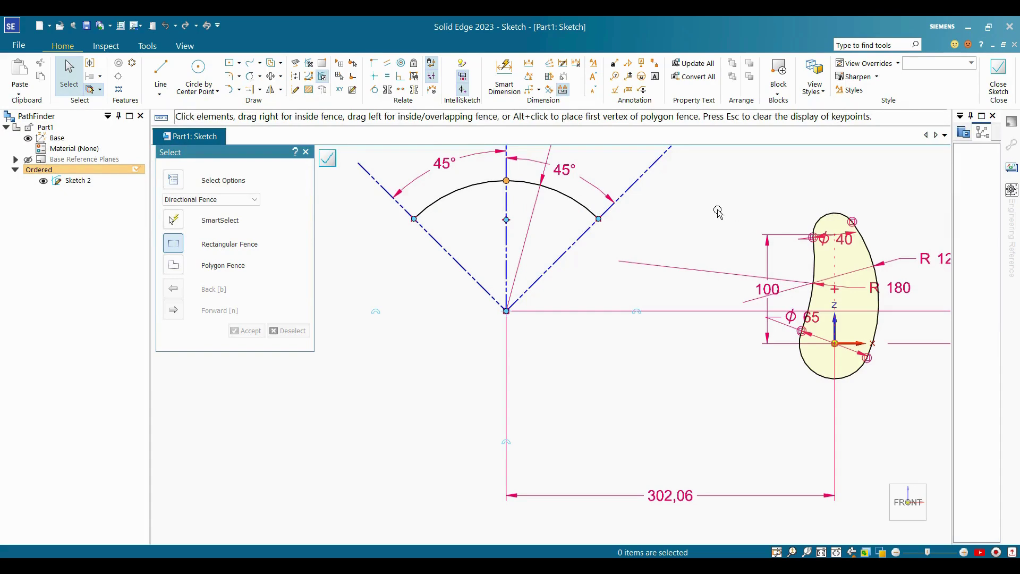
Step: Draw a concentric center-point arc of about 74 mm radius inside the 120 mm arc, spanning between the two slanted construction lines
scroll(602, 221, "down", 2)
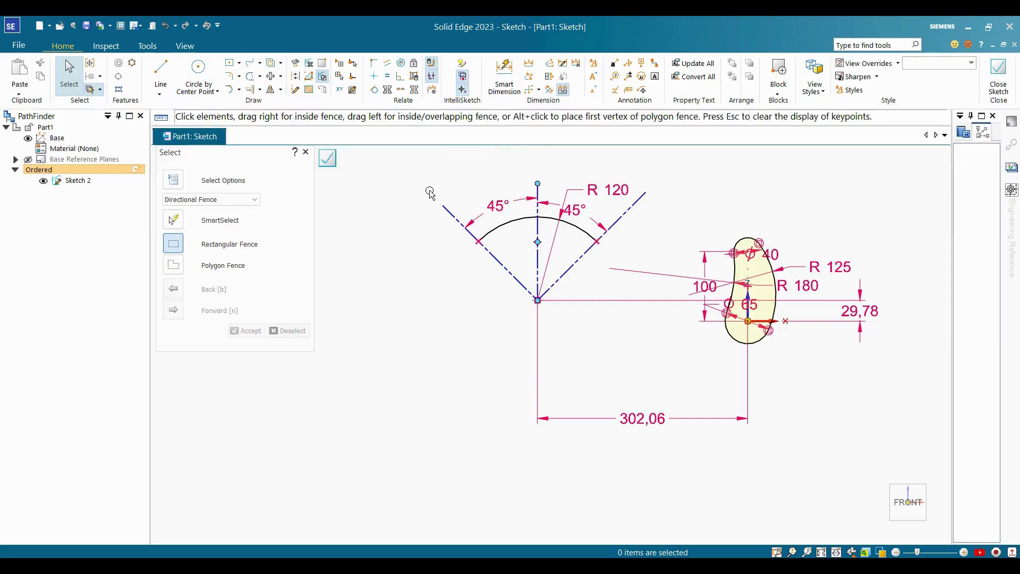
left_click(239, 94)
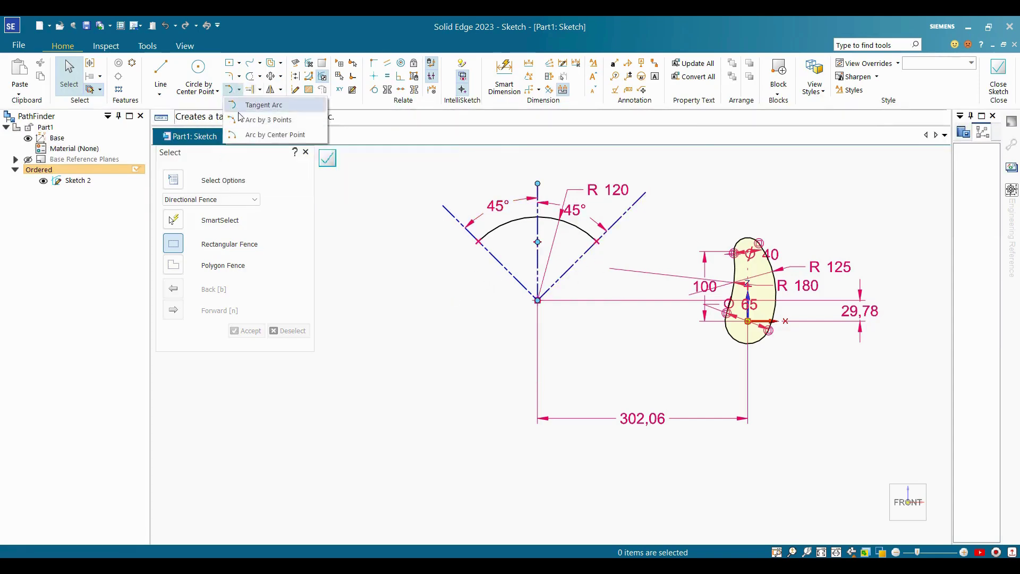
left_click(262, 135)
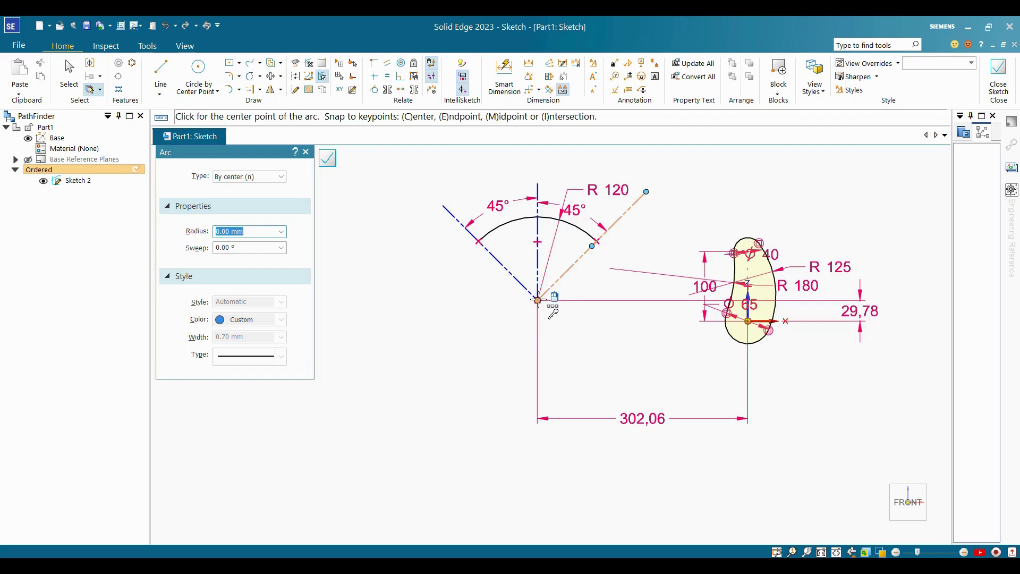
left_click(538, 299)
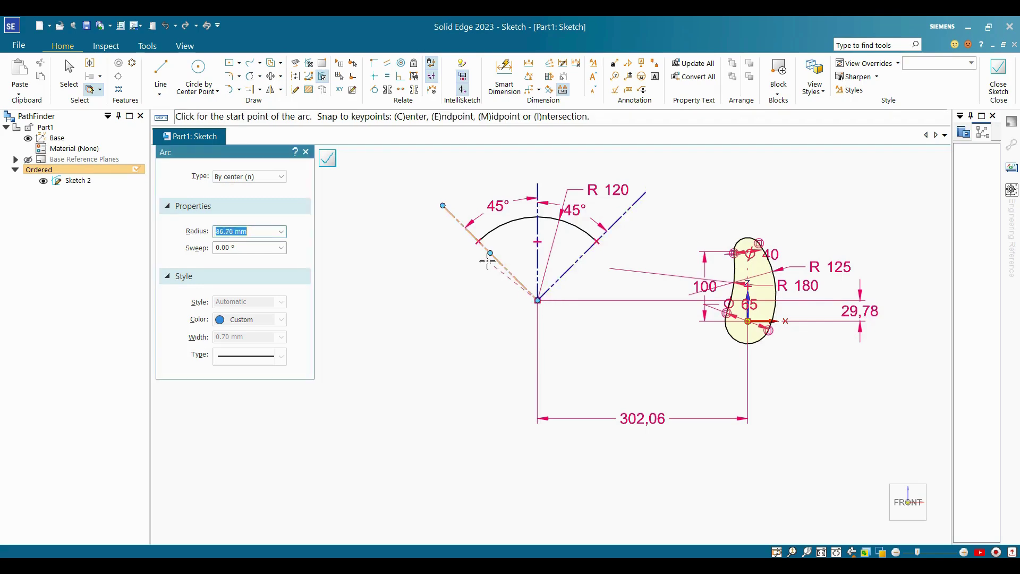
left_click(501, 263)
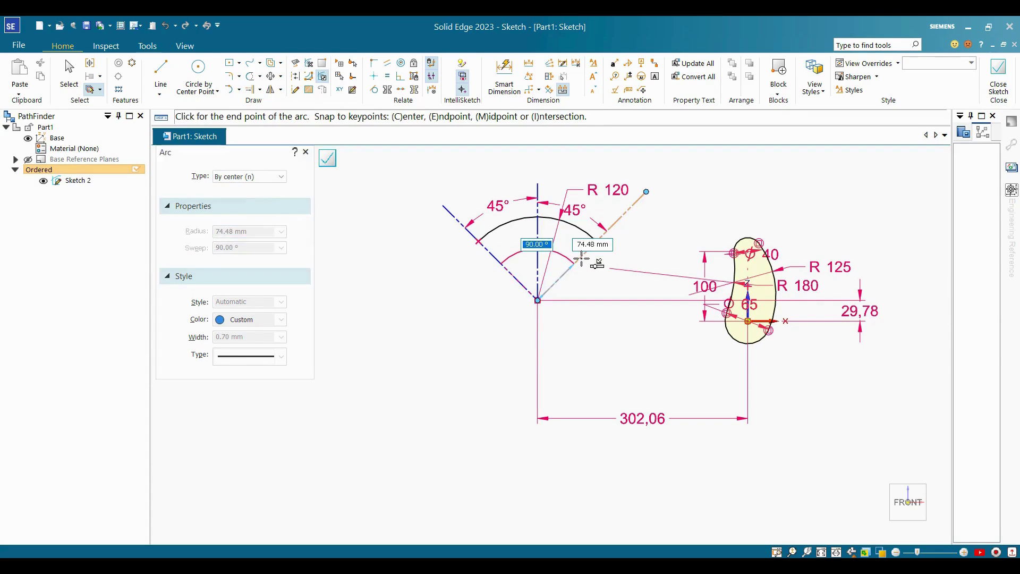
left_click(581, 258)
key("Escape")
Step: Add a radius dimension to the inner arc and set it to 70 mm
scroll(619, 269, "up", 1)
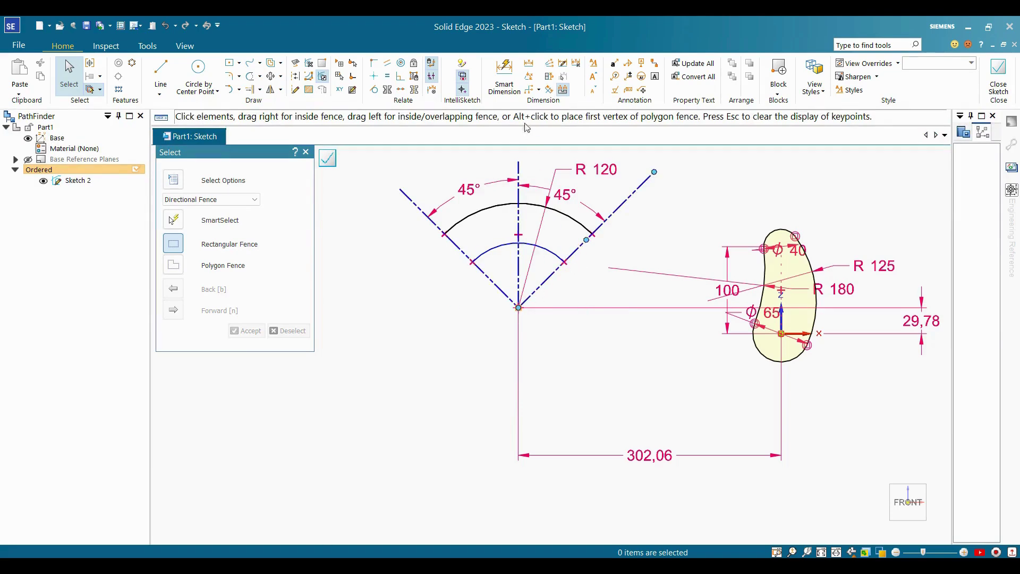
left_click(505, 75)
left_click(551, 251)
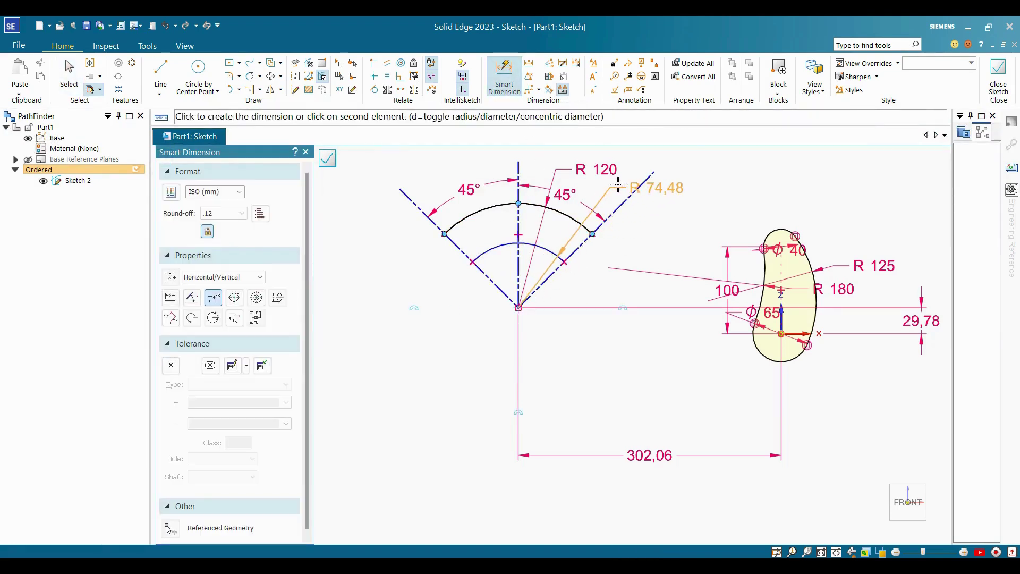
left_click(414, 169)
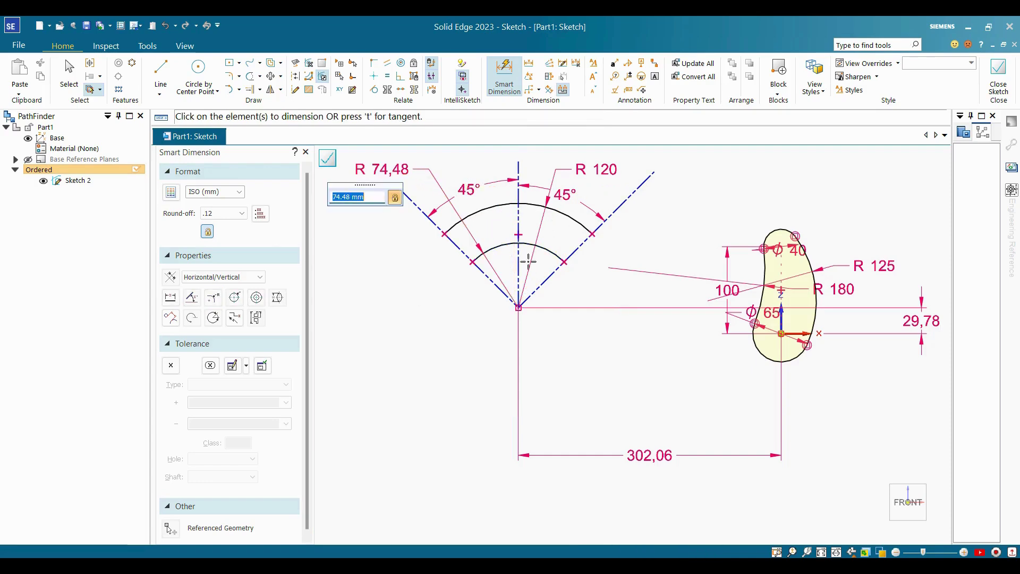
type("70")
key("Return")
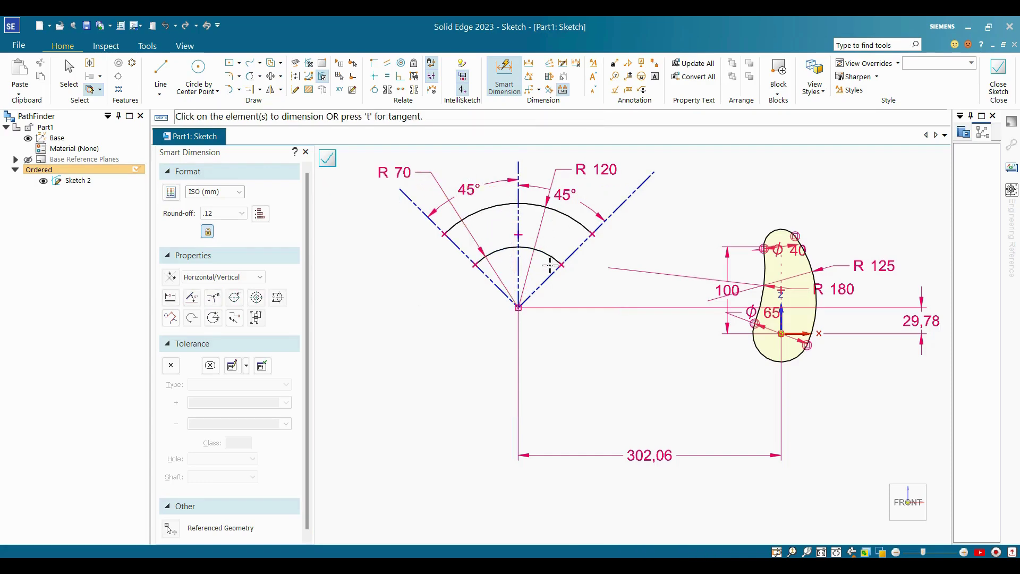
key("Escape")
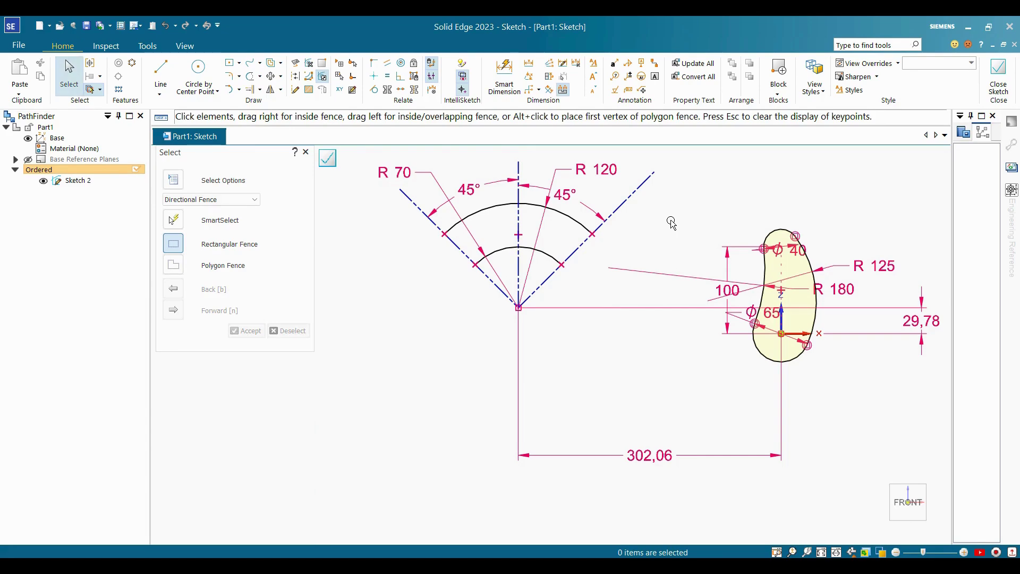
middle_click_drag(783, 299, 639, 270, "shift")
scroll(627, 234, "down", 3)
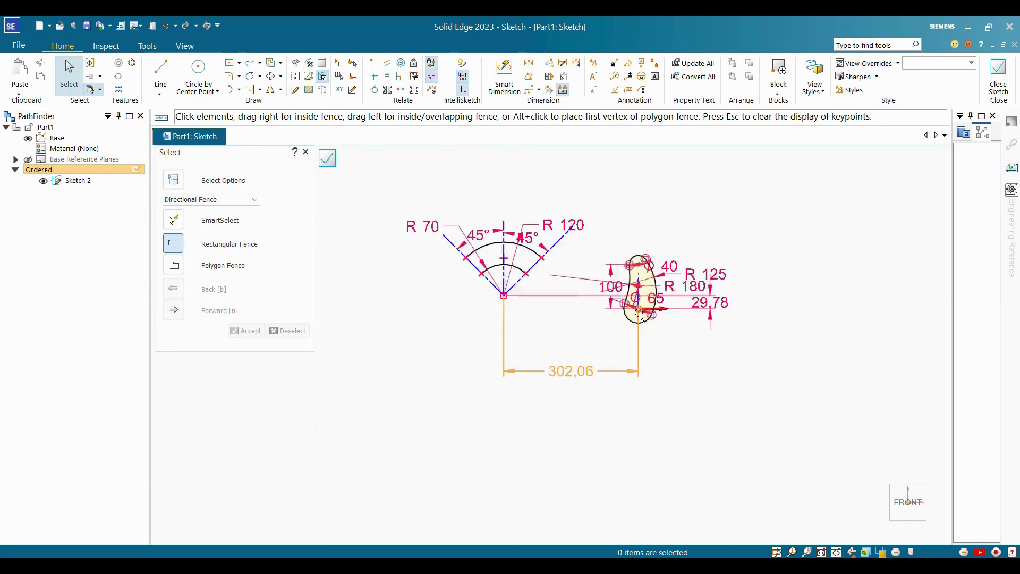
scroll(480, 235, "up", 2)
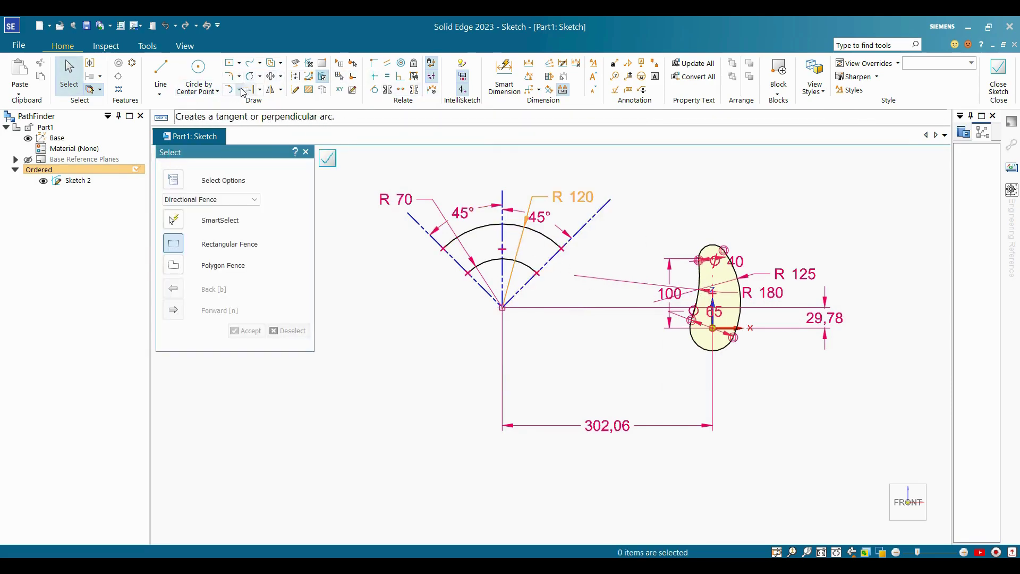
left_click(240, 91)
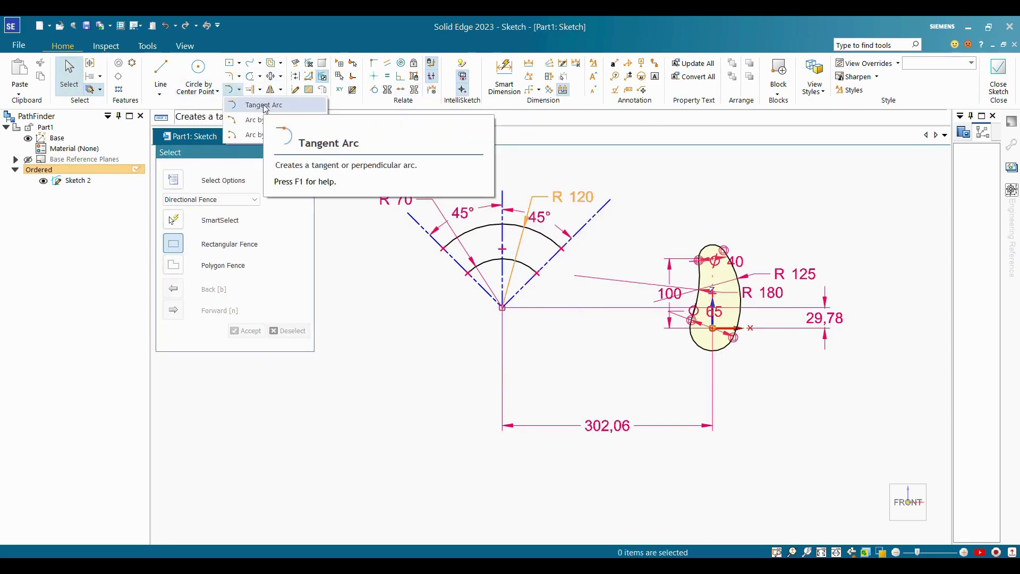
left_click(255, 120)
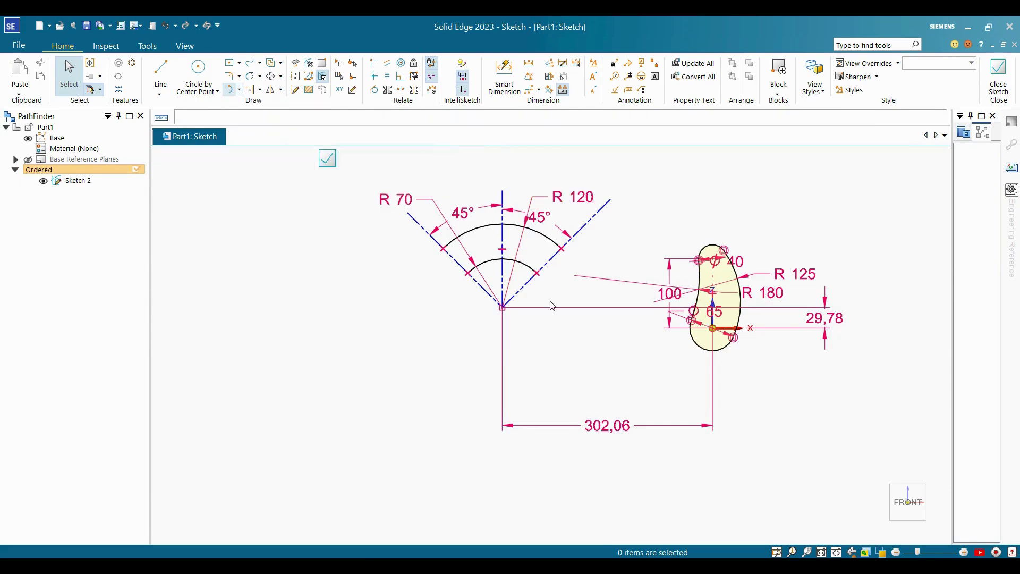
scroll(554, 300, "down", 1)
scroll(554, 300, "down", 2)
scroll(578, 229, "up", 3)
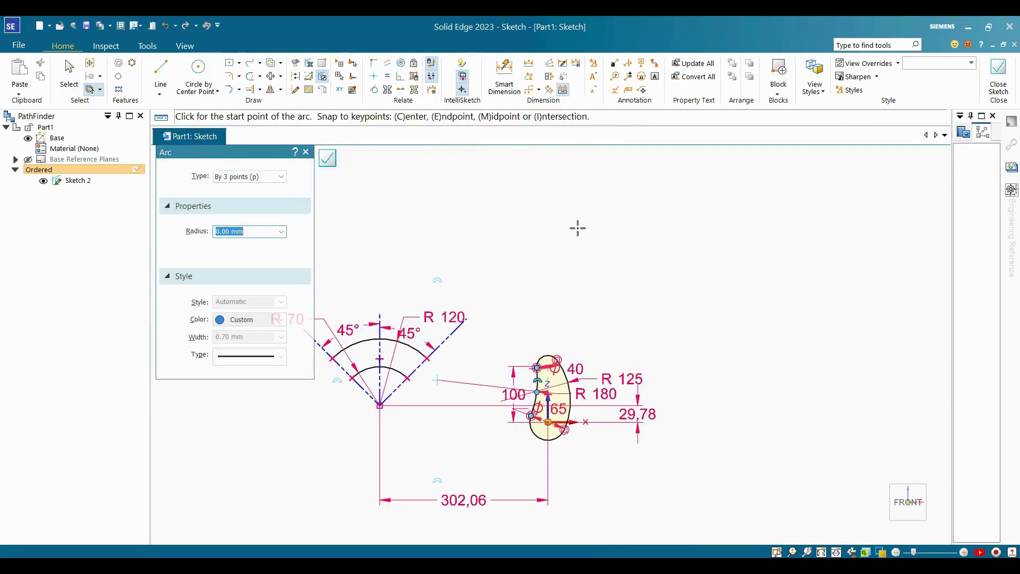
left_click(542, 234)
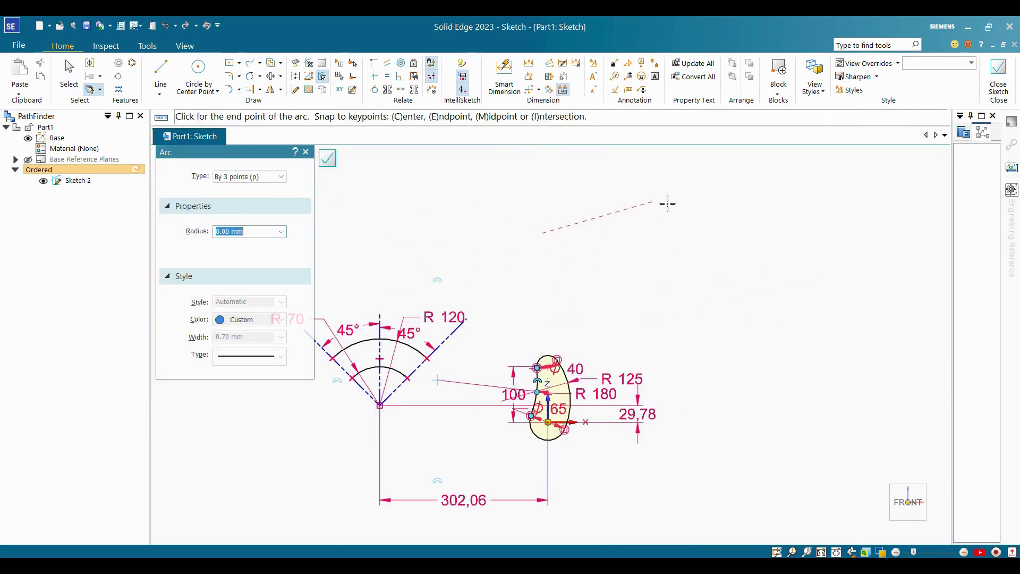
left_click(714, 234)
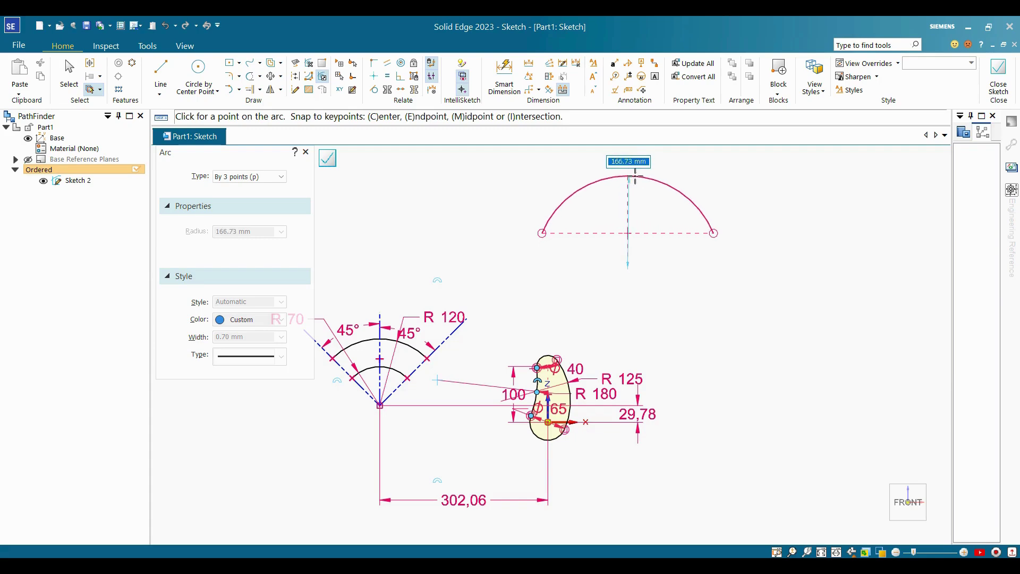
key("Escape")
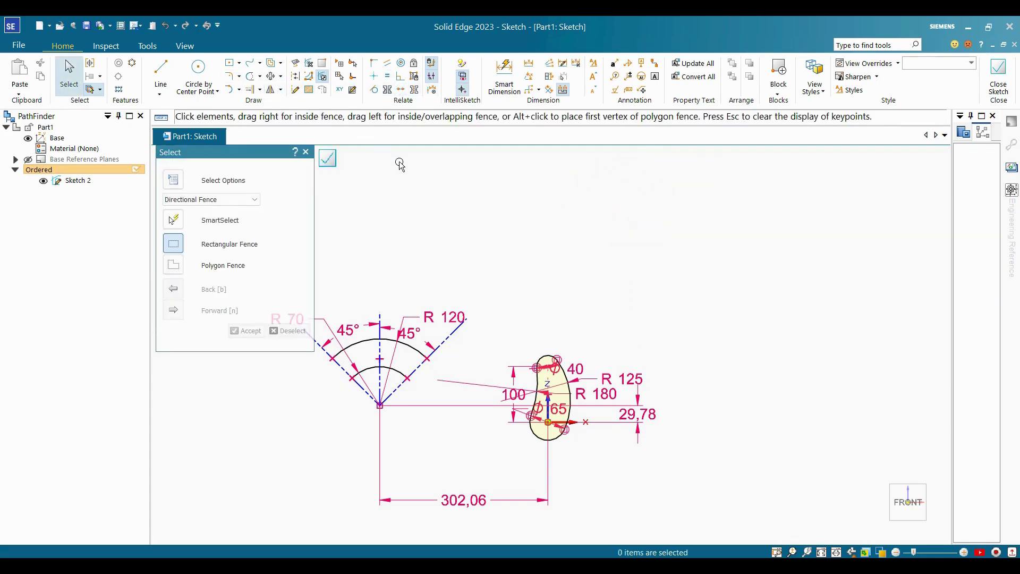
Step: Draw a shallow, upward-bulging arc with the Tangent Arc tool above the dimensioned closed profile, keeping its two endpoints level
left_click(229, 89)
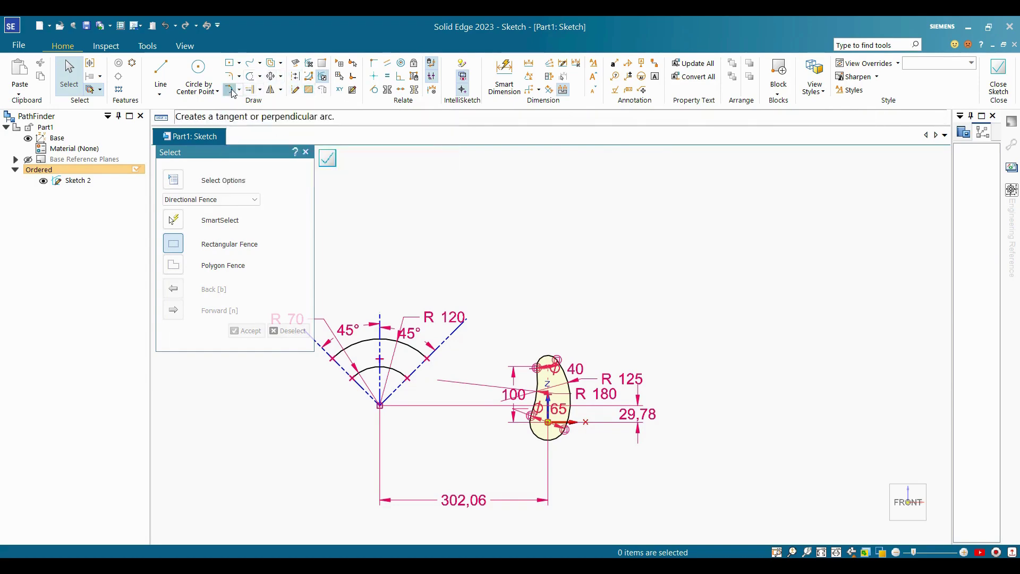
left_click(583, 247)
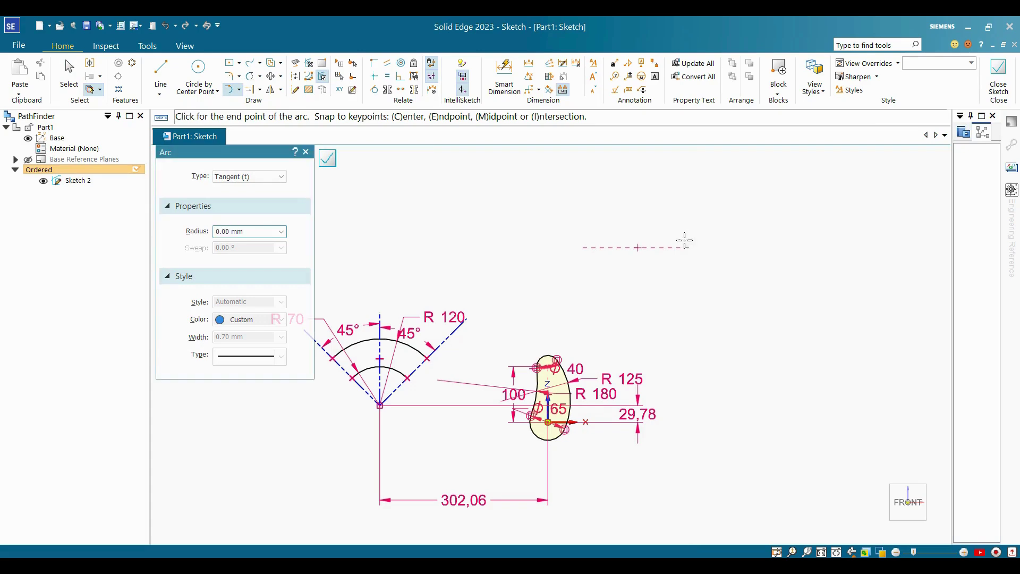
left_click(693, 247)
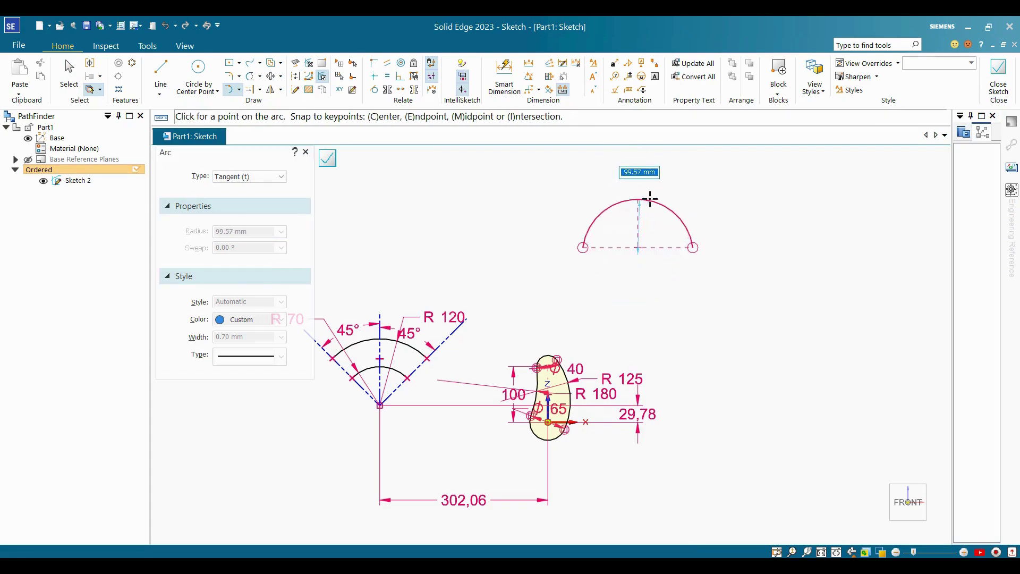
left_click(651, 218)
key("Escape")
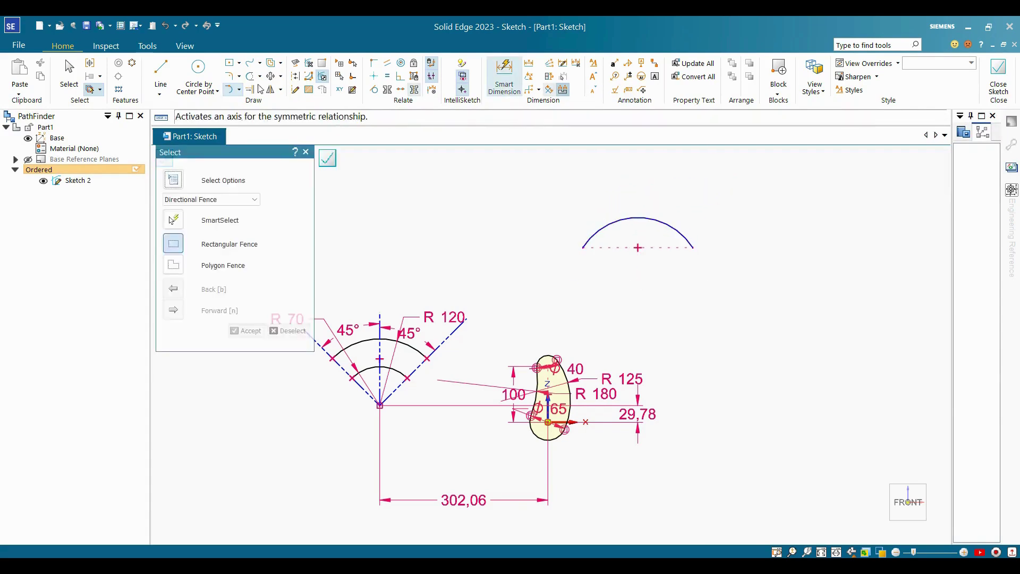
Step: Draw an arc by center point above and to the right of the shallow arc, bulging upward over its center
left_click(239, 90)
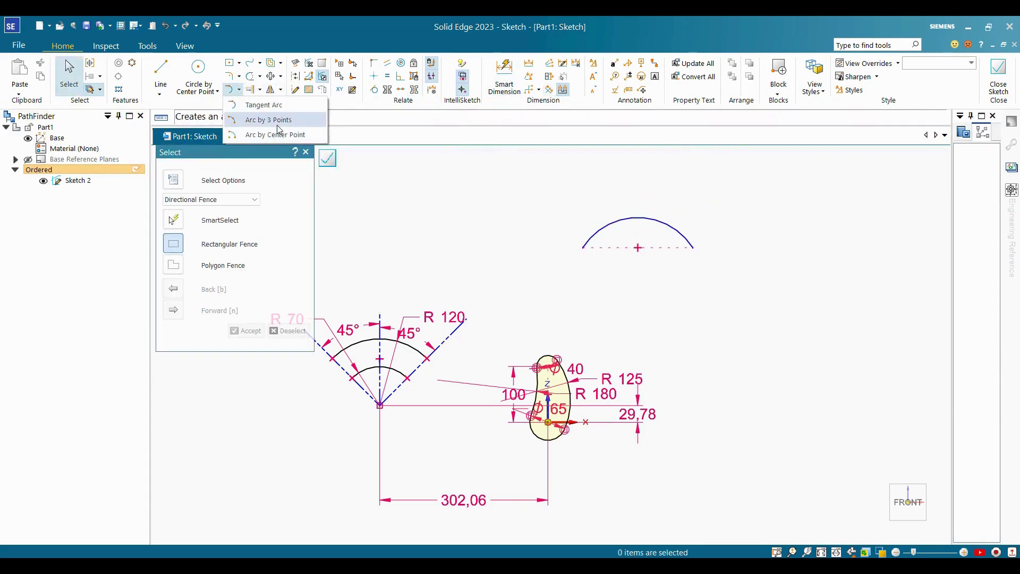
left_click(274, 137)
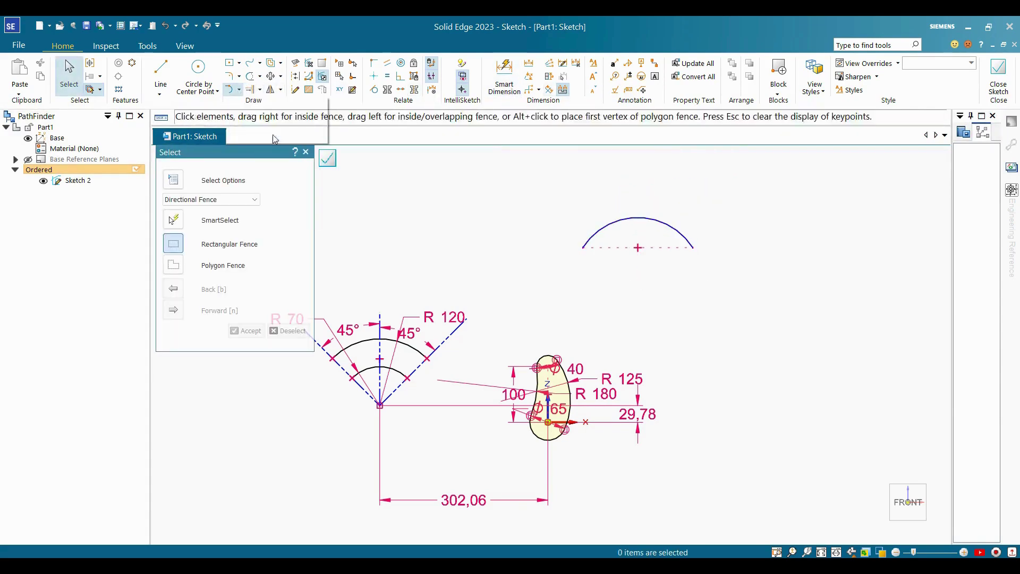
left_click(750, 253)
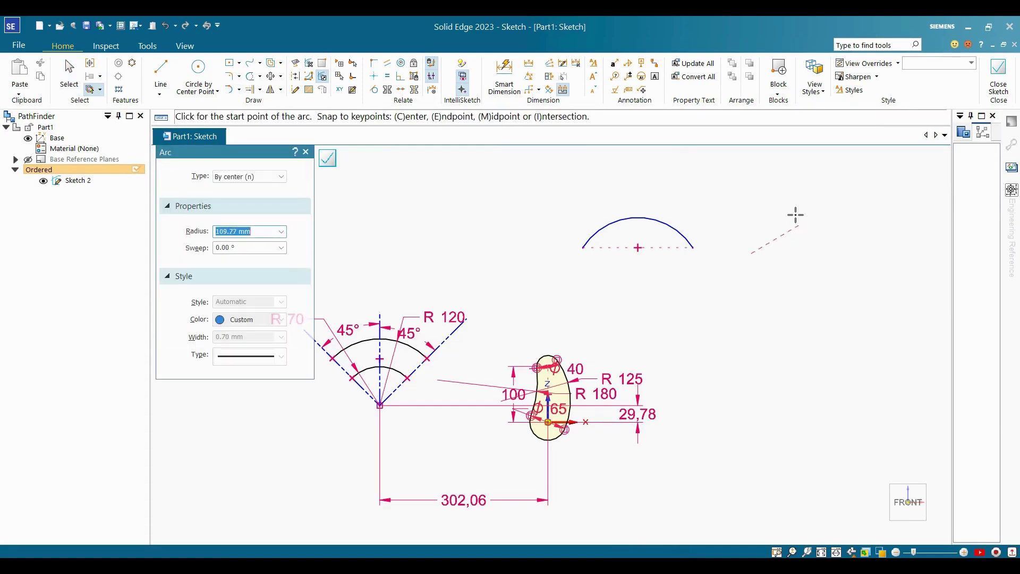
left_click(685, 195)
left_click(824, 200)
key("Escape")
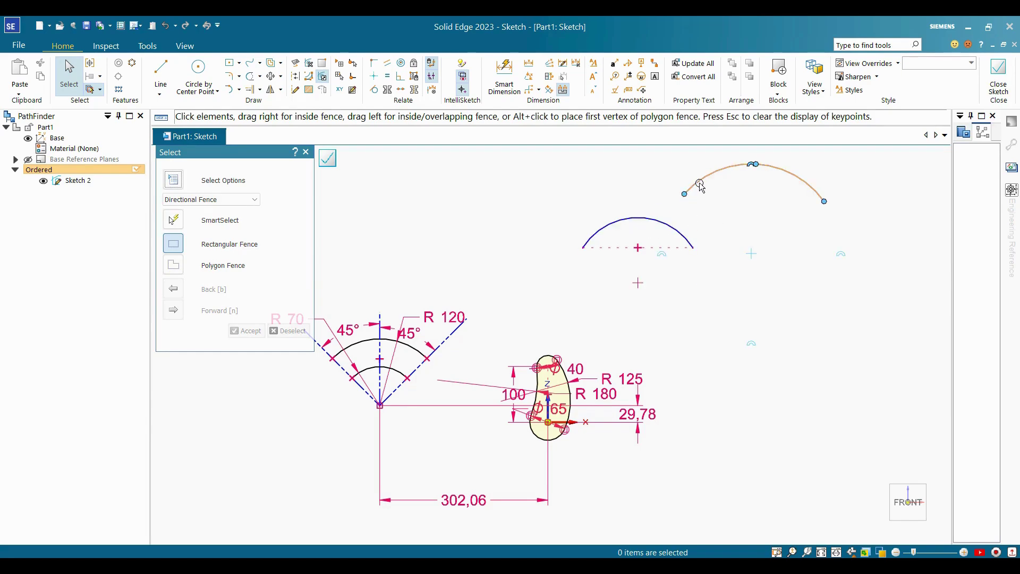
Step: Extend the center-point arc from its right endpoint with two chained tangent arcs that curve downward and back inward
scroll(732, 308, "down", 3)
left_click(239, 89)
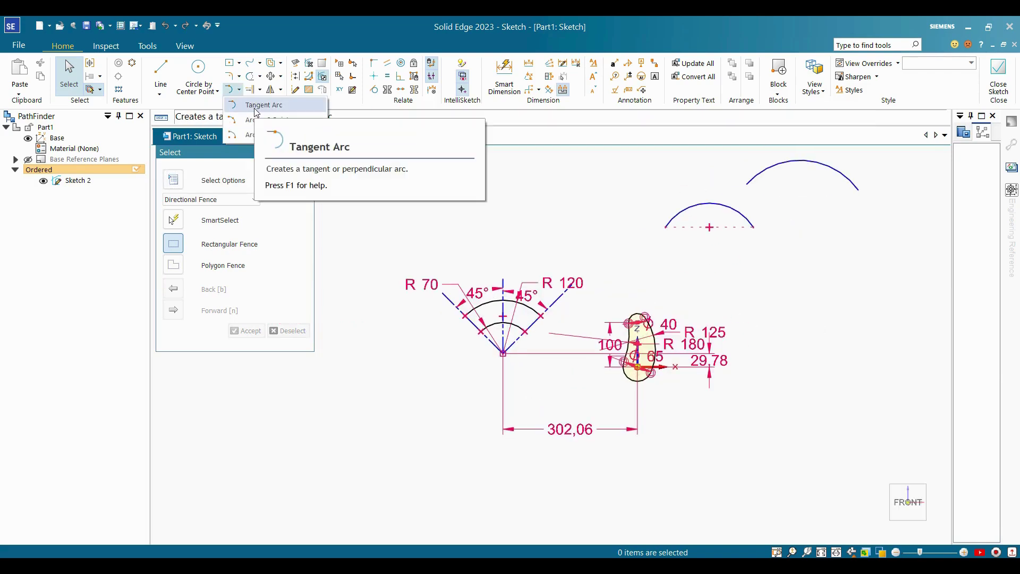
left_click(239, 89)
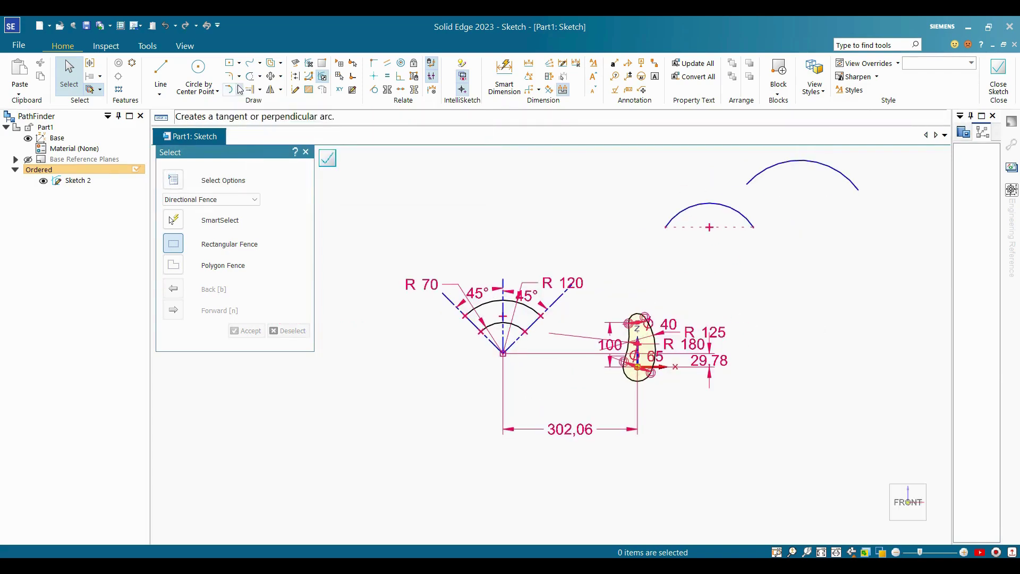
left_click(240, 89)
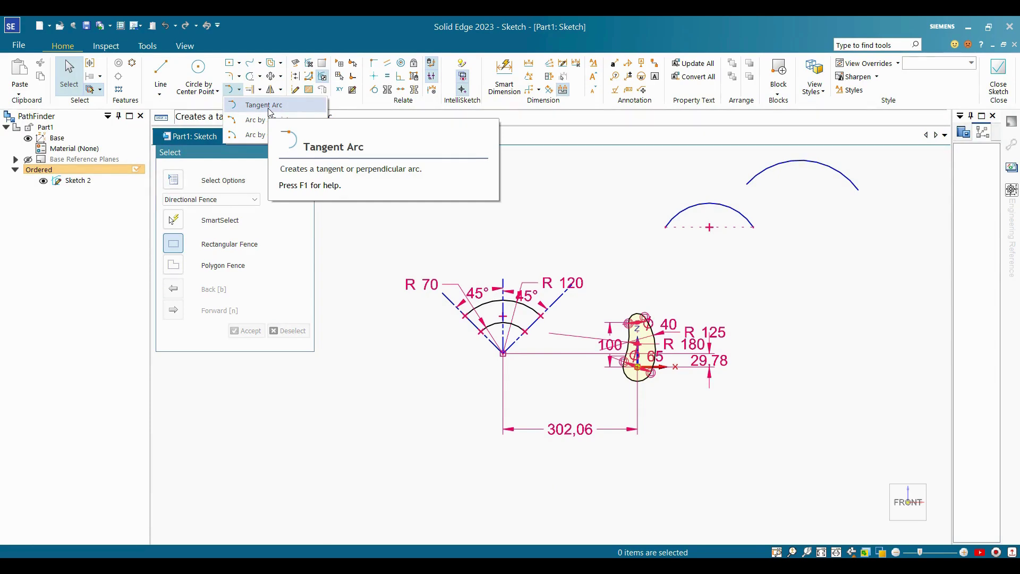
left_click(268, 106)
left_click(859, 190)
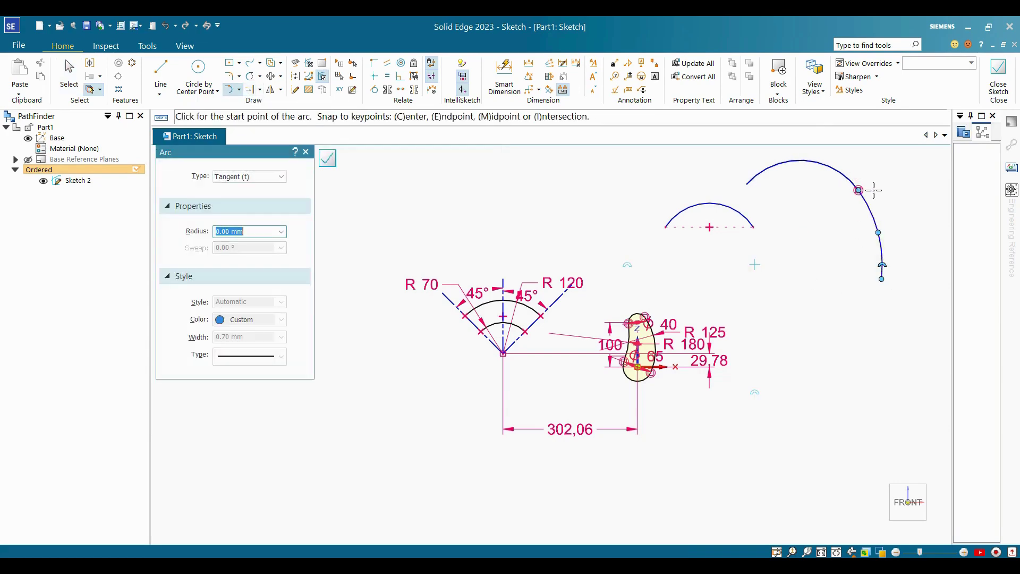
left_click(882, 279)
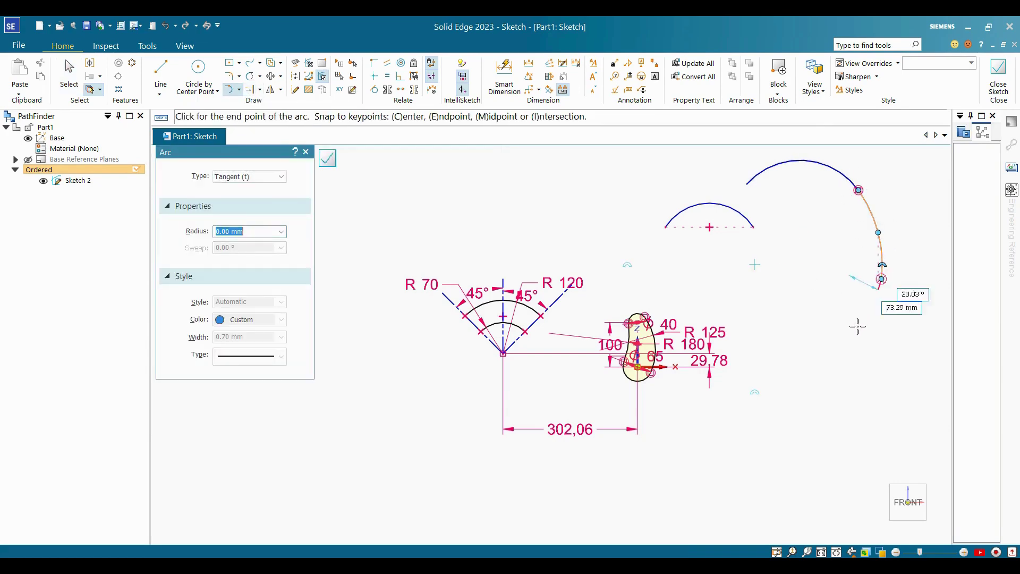
left_click(818, 355)
key("Escape")
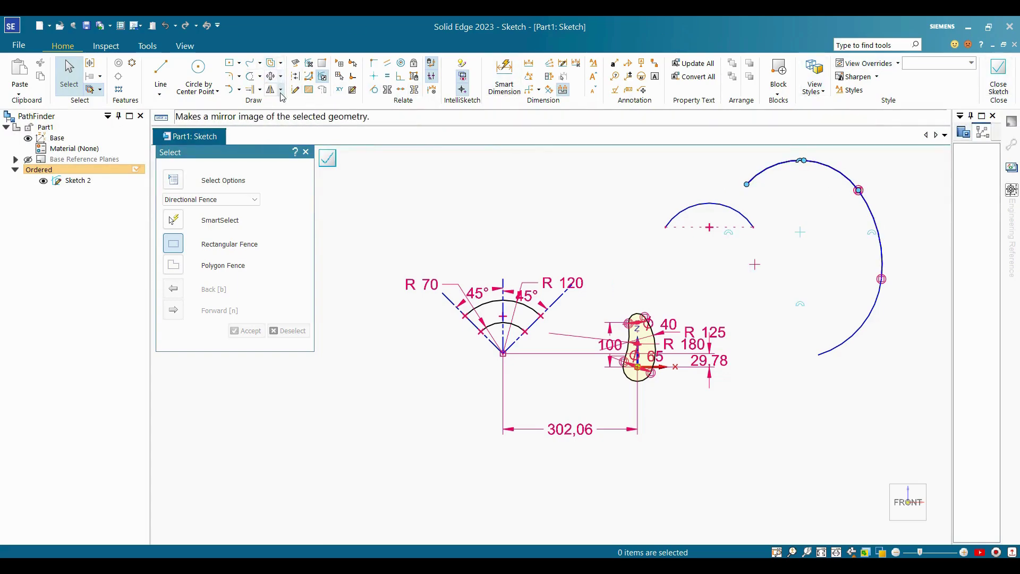
Step: Draw a wavy multi-point curve above the concentric arcs, rising to a crest and dipping below the shallow arc
scroll(323, 78, "down", 1)
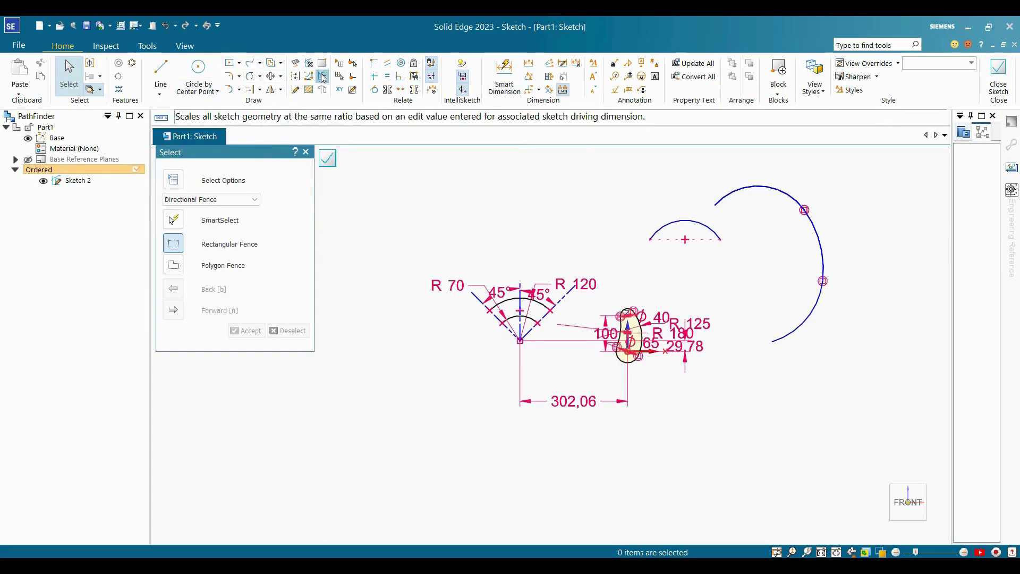
left_click(249, 63)
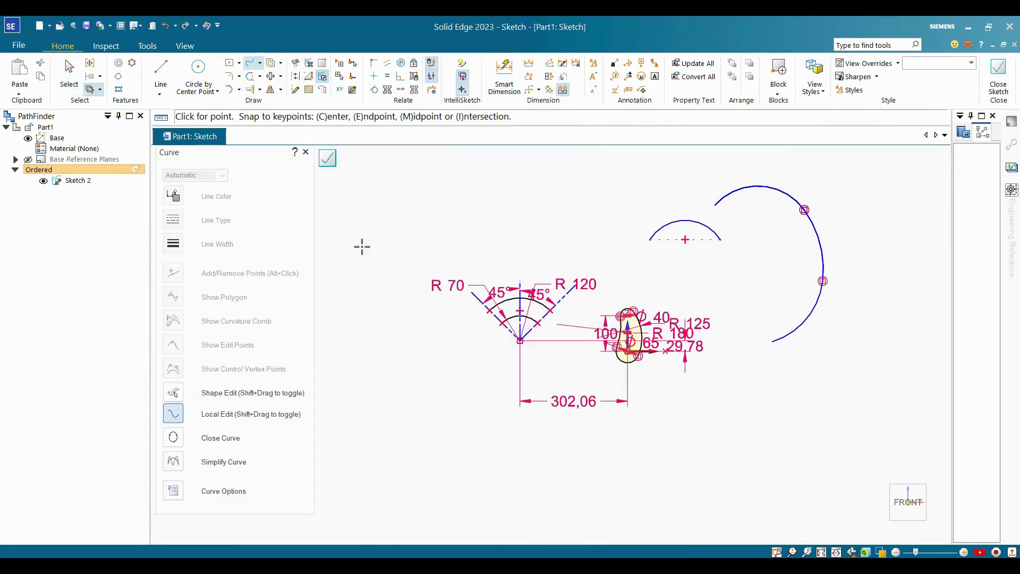
left_click(385, 237)
left_click(509, 229)
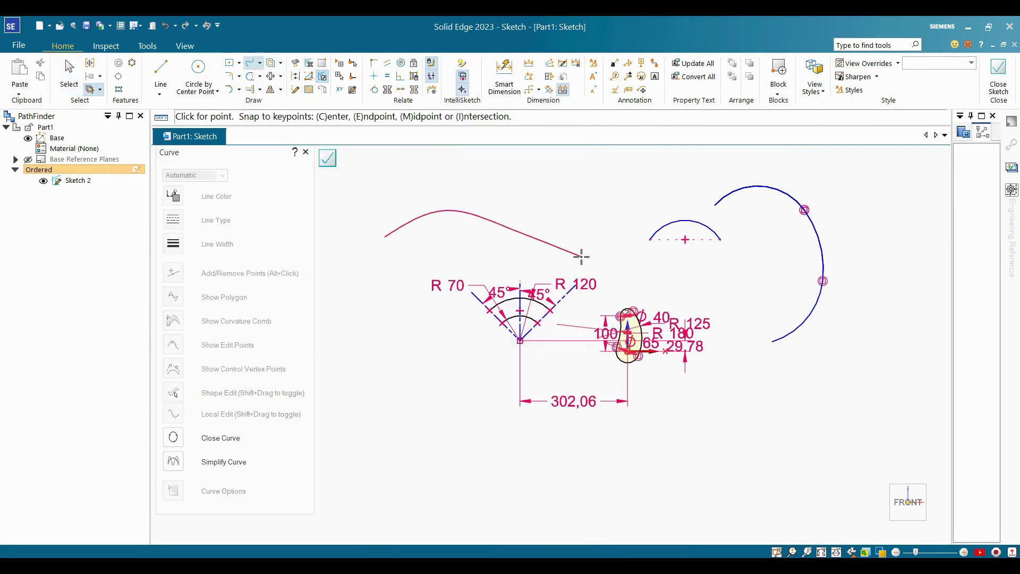
left_click(578, 258)
left_click(654, 270)
double_click(732, 264)
scroll(612, 209, "down", 2)
scroll(561, 239, "up", 1)
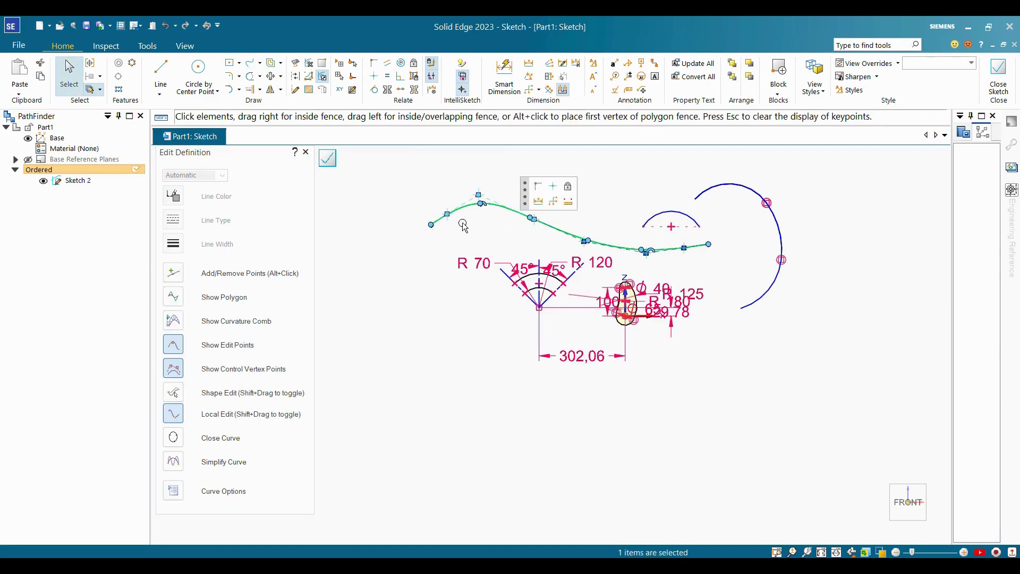
key("Escape")
Step: Draw a large freehand curve winding down beside the concentric arcs and around beneath the dimensioned sketches, and select it
left_click(250, 67)
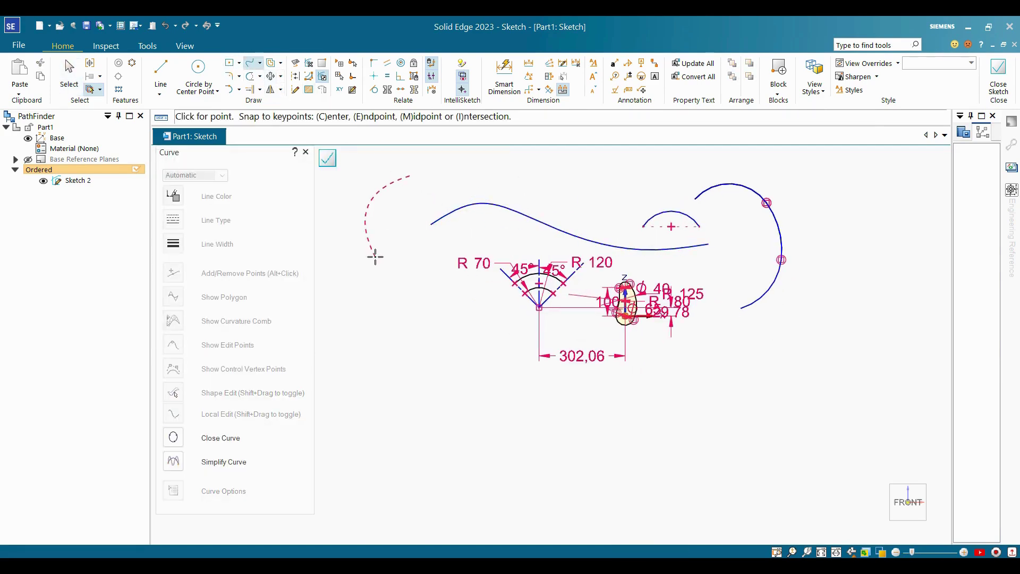
mouse_move(375, 257)
left_mouse_down()
mouse_move(396, 298)
mouse_move(397, 342)
mouse_move(360, 369)
mouse_move(352, 429)
mouse_move(433, 487)
mouse_move(519, 490)
mouse_move(595, 456)
left_mouse_up()
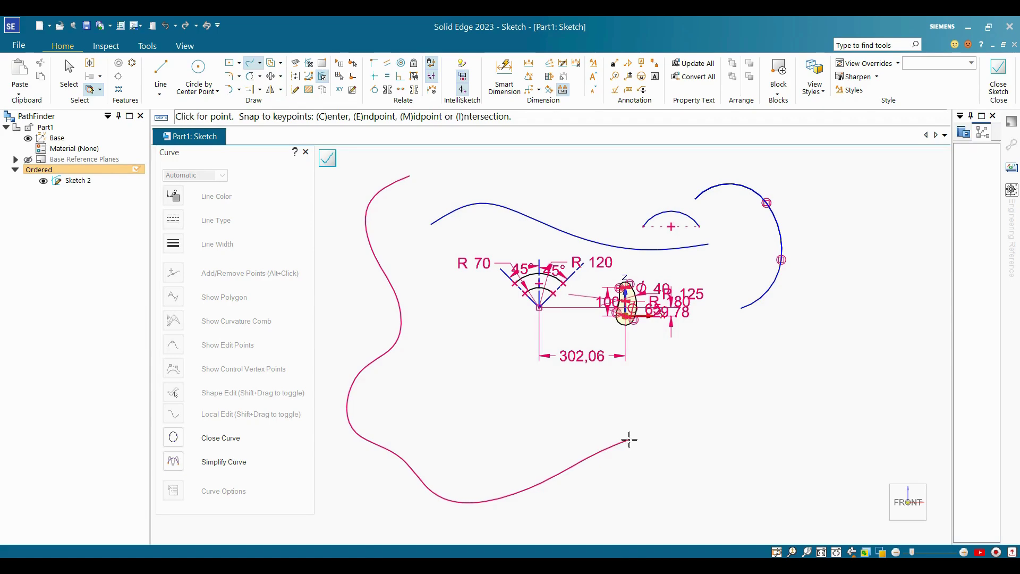
key("Escape")
left_click(588, 460)
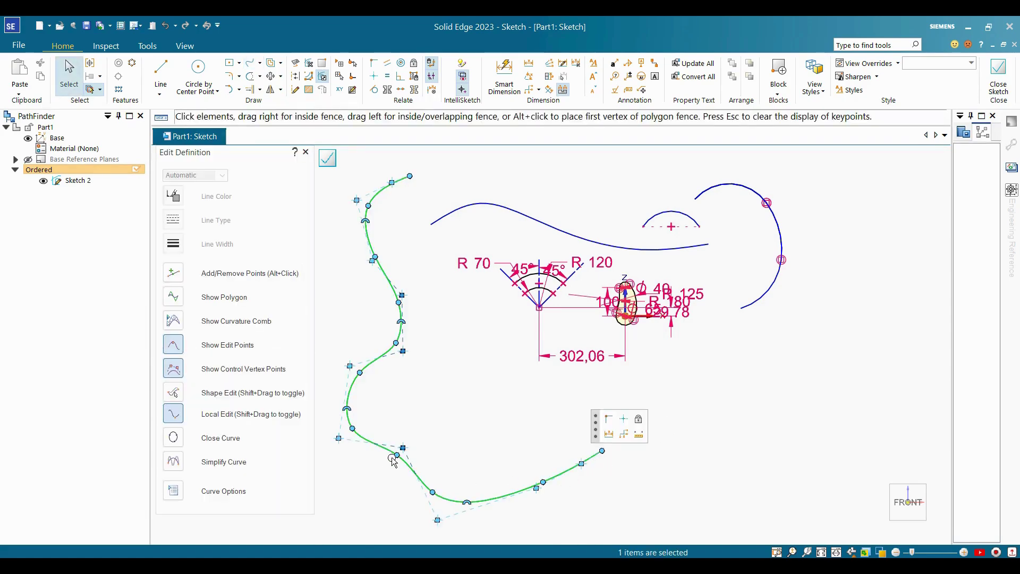
Step: Reshape the large freehand curve by moving two edit points, a control vertex and its upper endpoint outward
left_click_drag(397, 454, 361, 484)
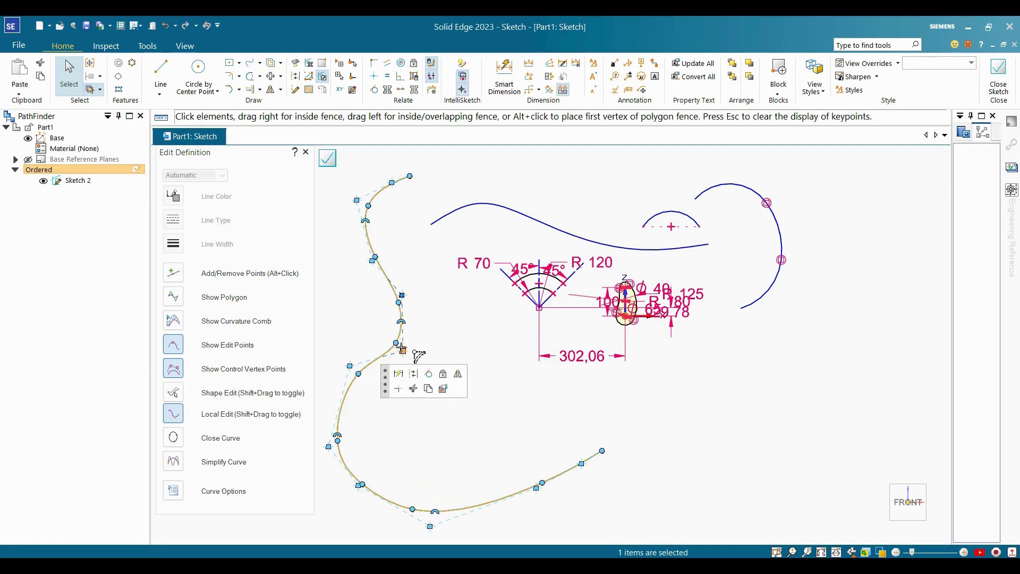
left_click_drag(404, 352, 374, 314)
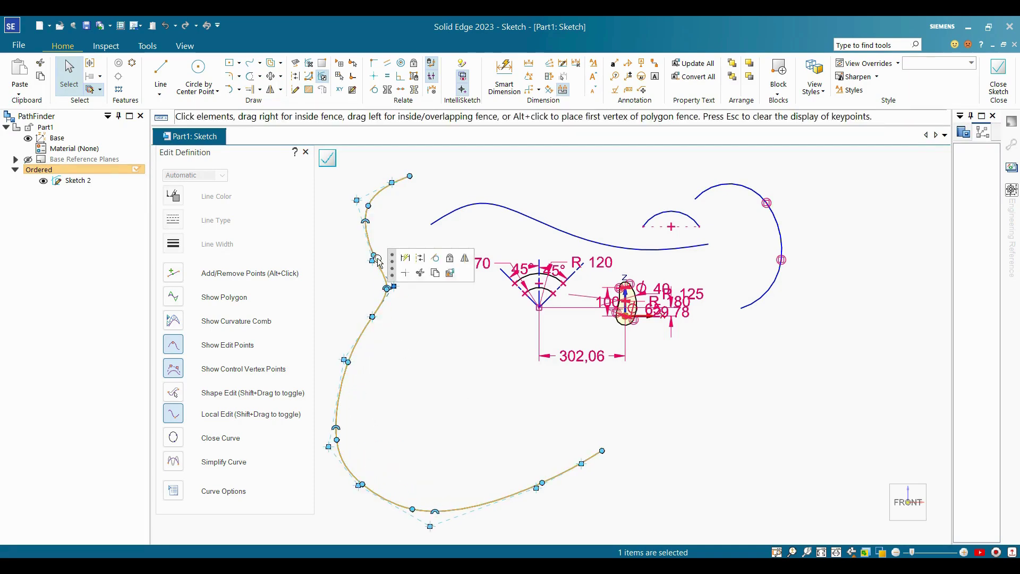
left_click_drag(374, 255, 365, 152)
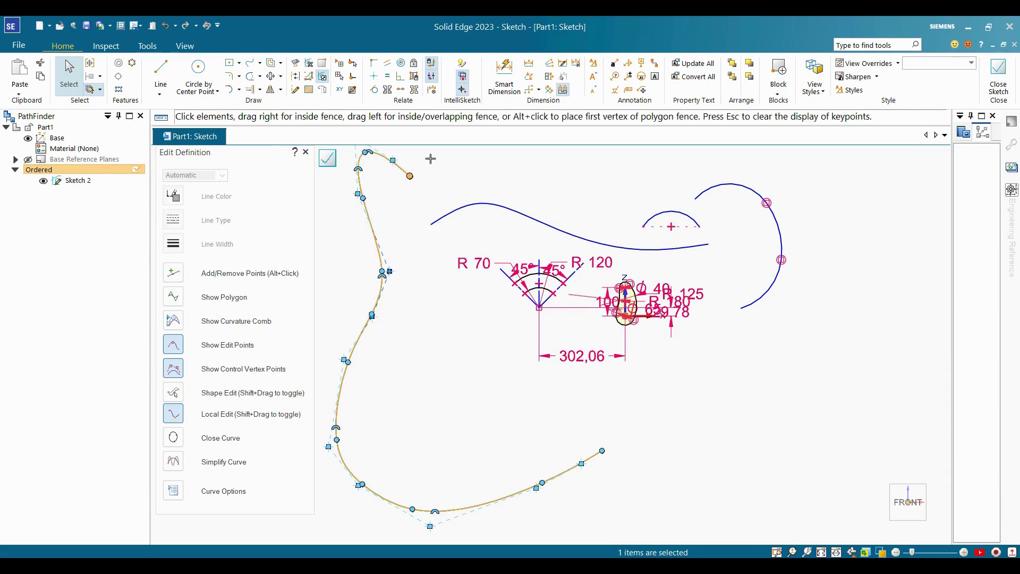
left_click_drag(412, 175, 456, 144)
left_click(514, 192)
scroll(514, 192, "down", 3)
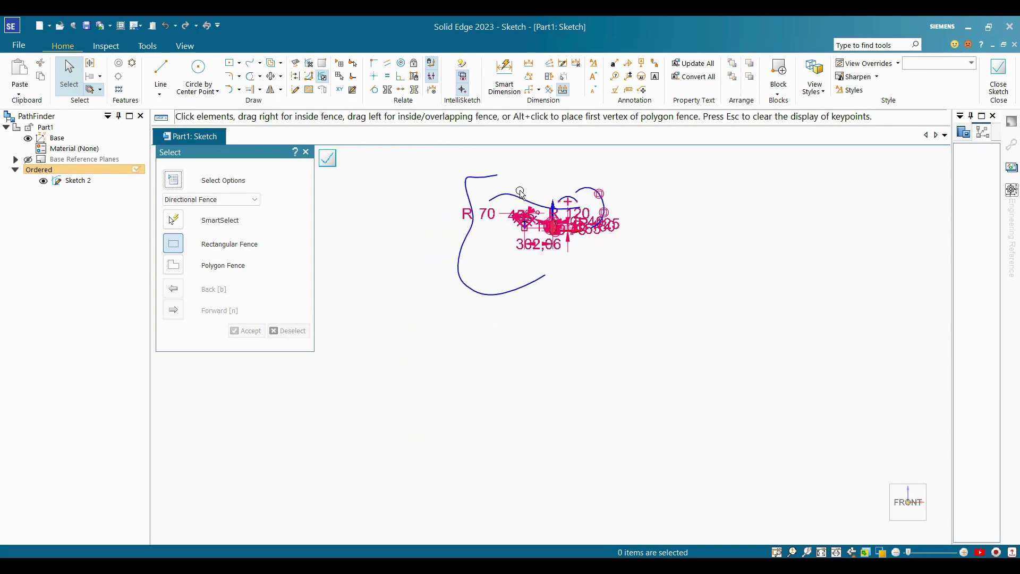
scroll(552, 174, "up", 1)
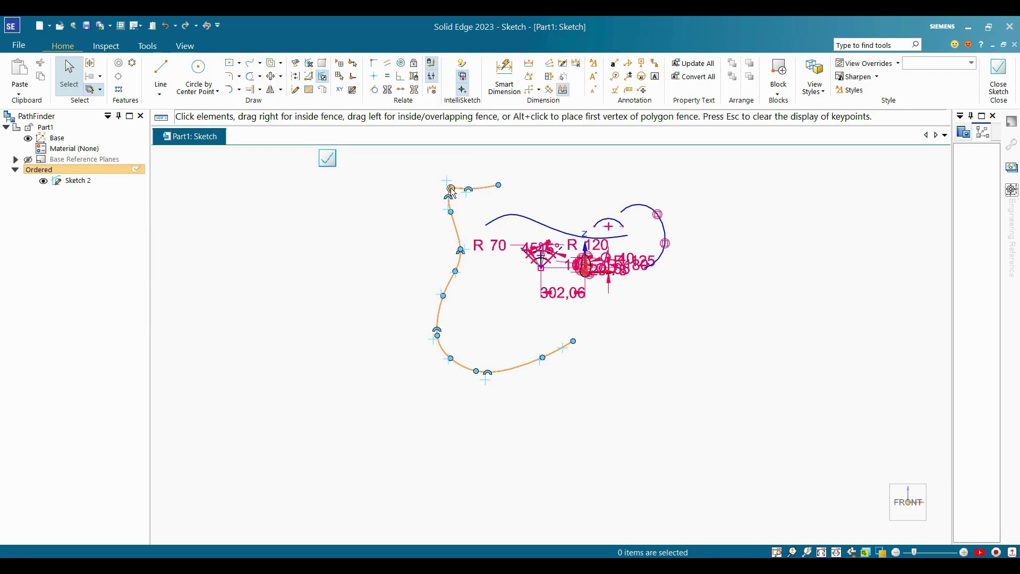
Step: Shift the large freehand curve slightly down and to the right, and delete it
left_click_drag(450, 187, 458, 208)
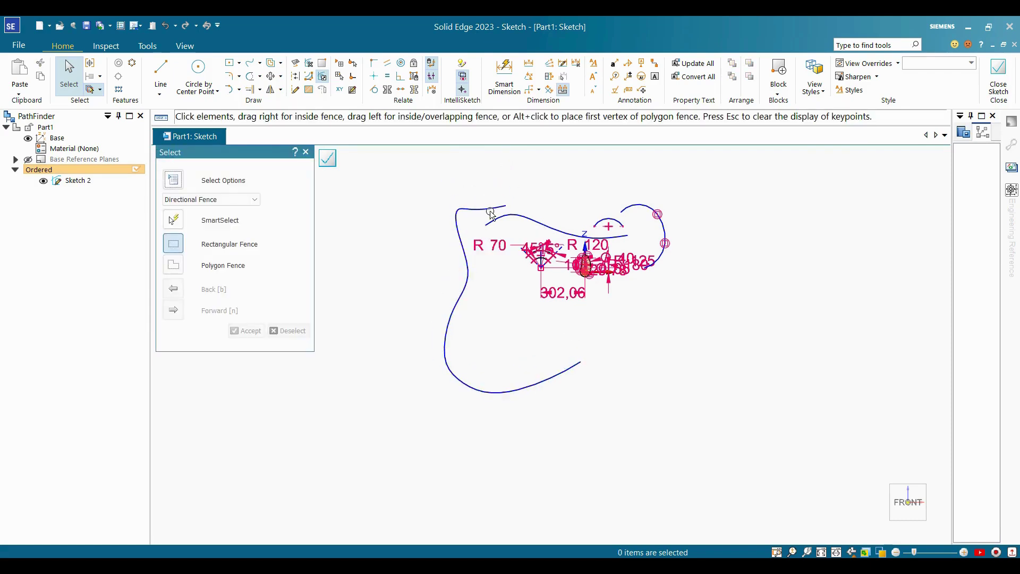
left_click(488, 208)
key("Delete")
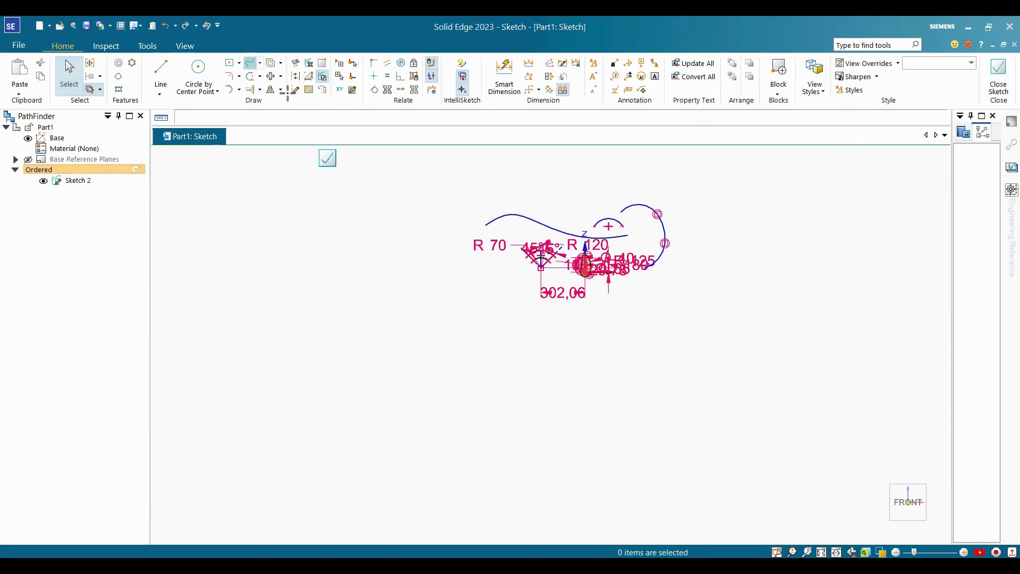
Step: Reshape the wavy curve by moving the control vertex above its crest downward and slightly to the right
left_click(249, 63)
key("Escape")
left_click(511, 217)
scroll(510, 217, "up", 5)
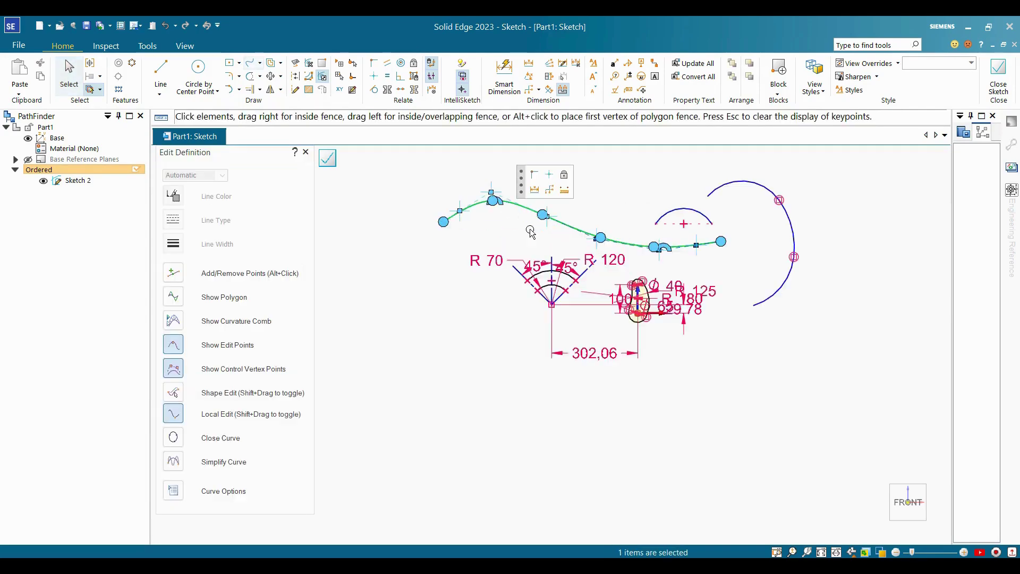
left_click(521, 192)
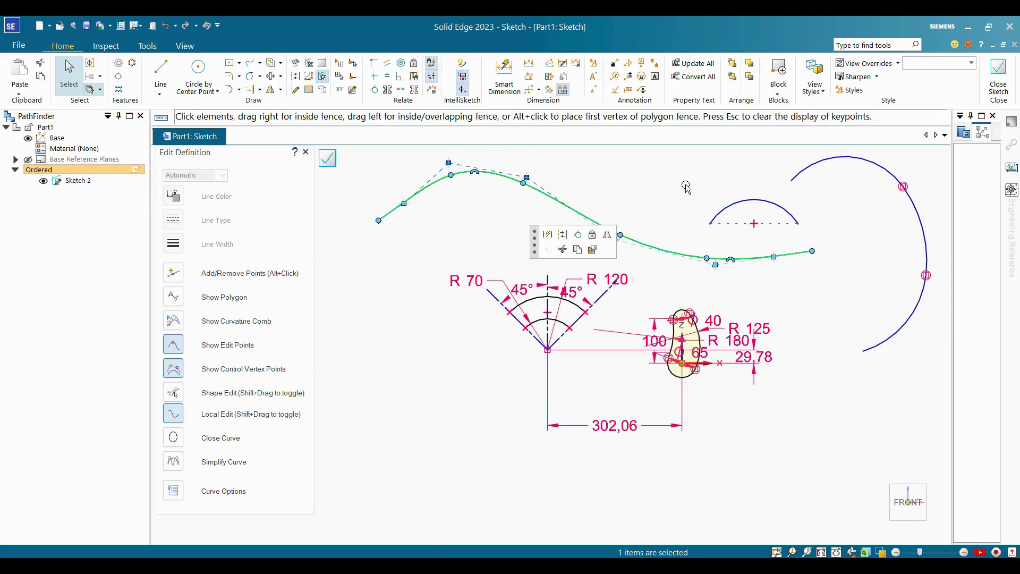
left_click(539, 190)
left_click(434, 189)
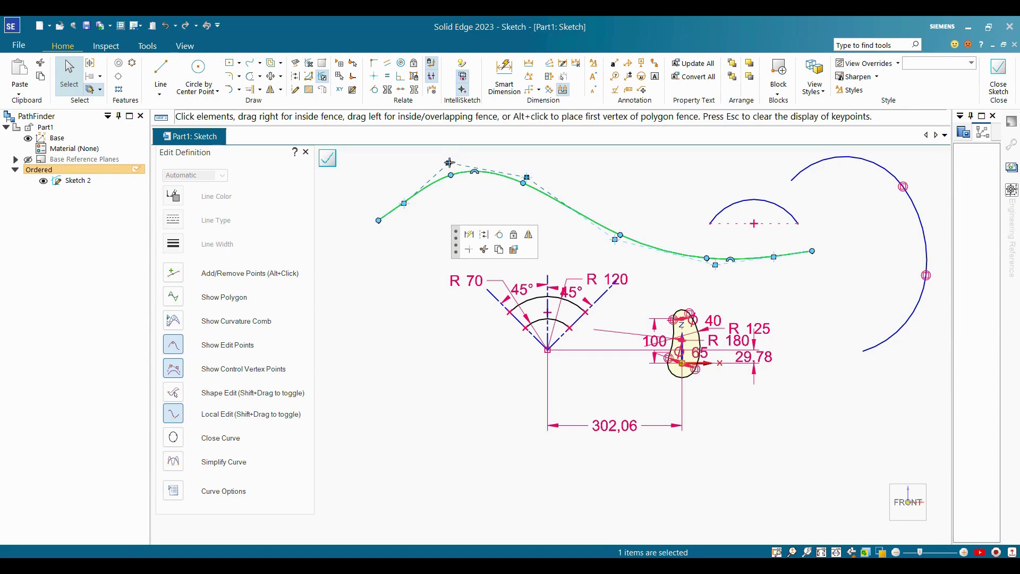
left_click_drag(449, 162, 469, 217)
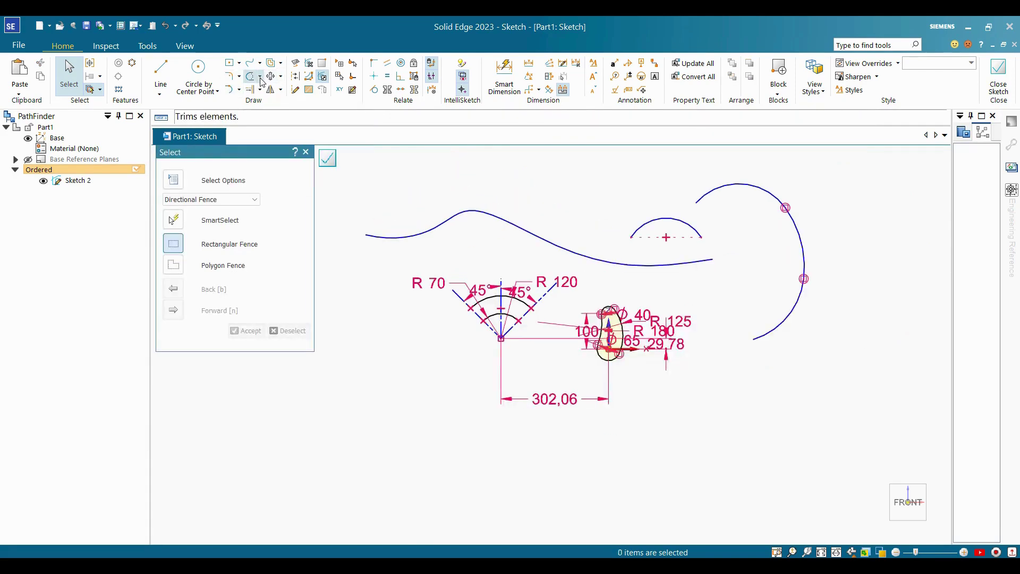
Step: Draw a chain of crossing zigzag lines above the wavy curve and the three-point arc
left_click(260, 77)
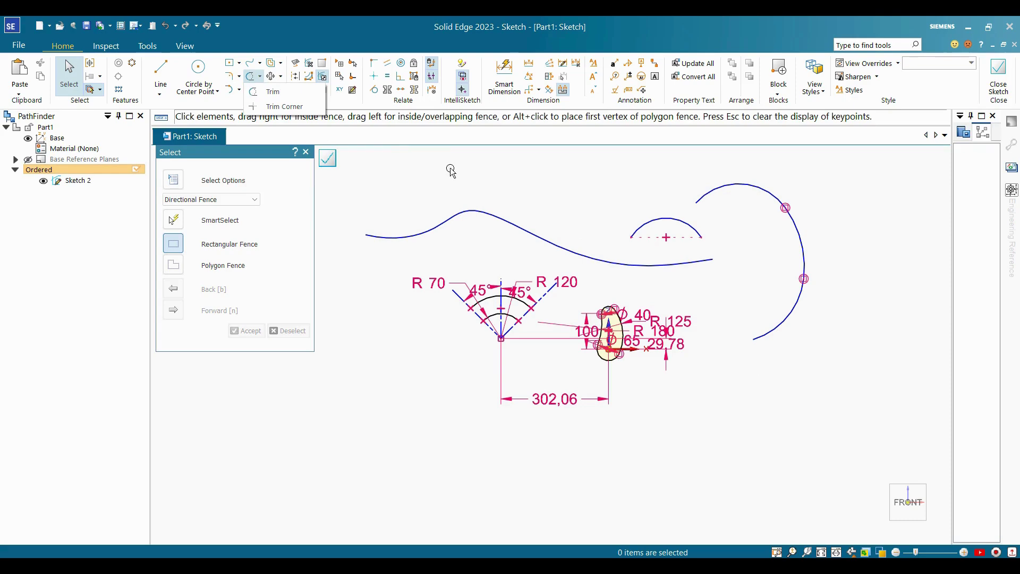
left_click(161, 69)
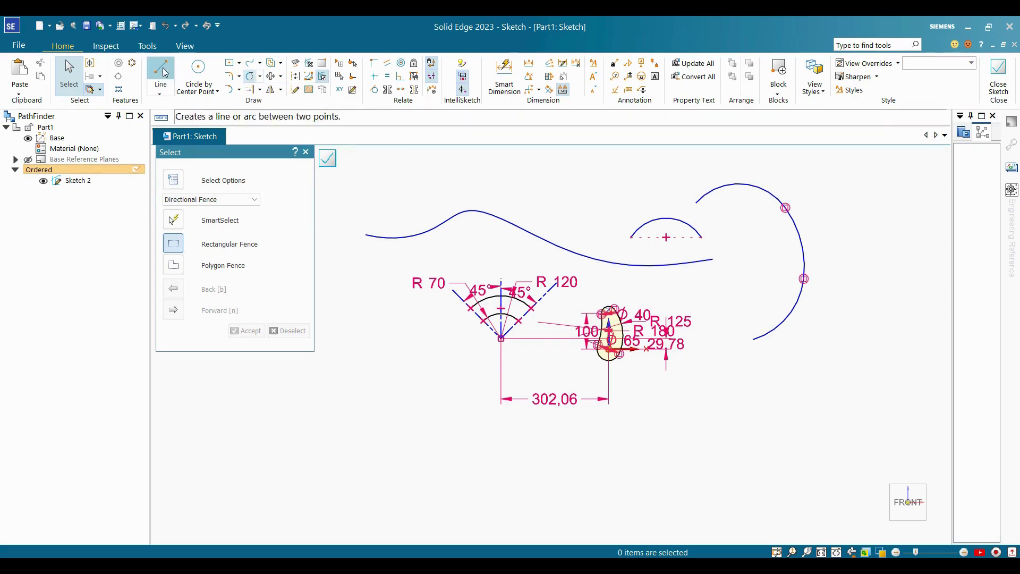
left_click(605, 165)
left_click(541, 189)
left_click(590, 215)
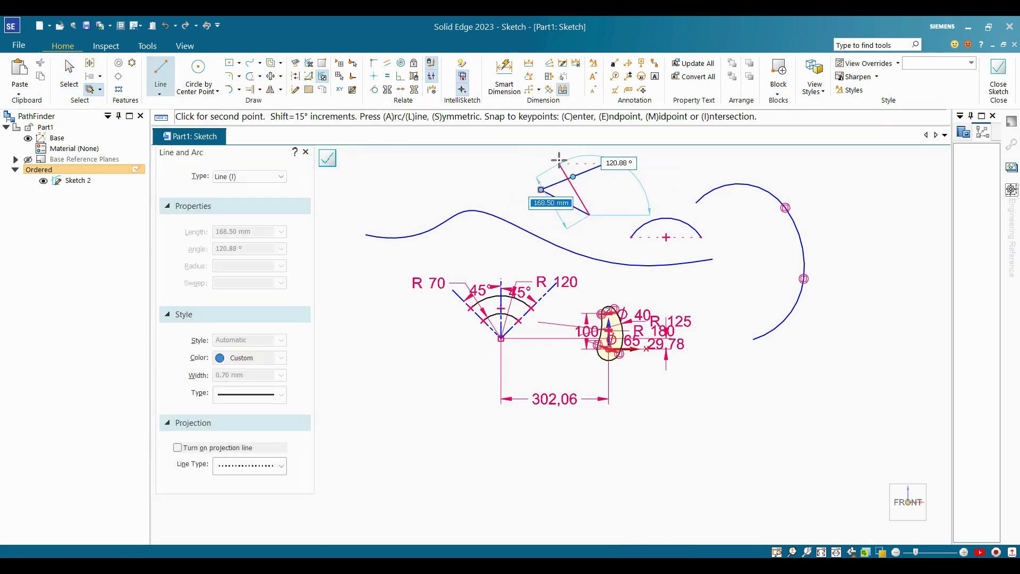
left_click(559, 164)
left_click(619, 164)
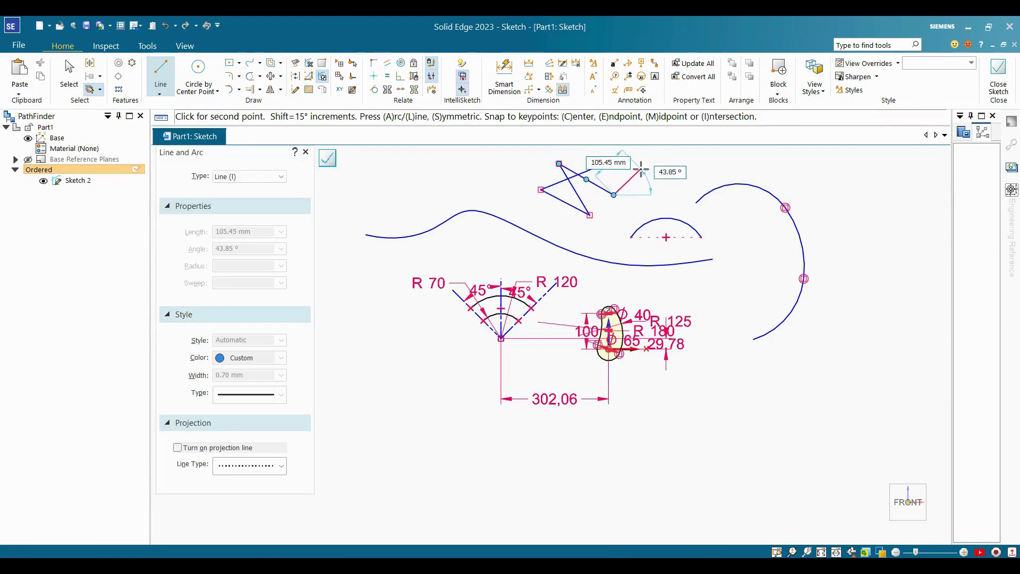
left_click(641, 169)
key("Escape")
scroll(648, 180, "down", 3)
scroll(647, 180, "up", 5)
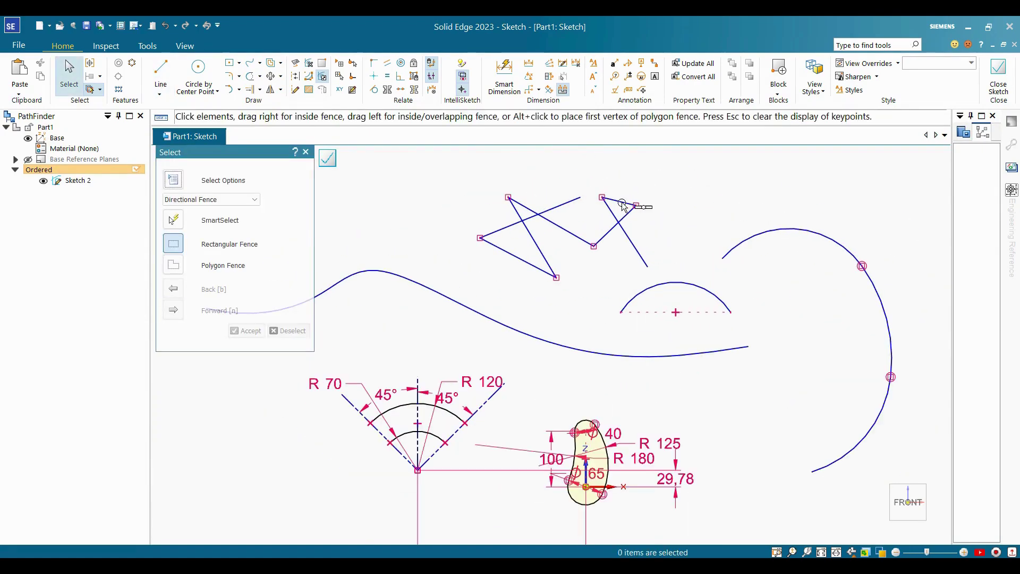
Step: Trim the zigzag chain down to three lines forming a triangle with two short ends overhanging their crossing
left_click(251, 77)
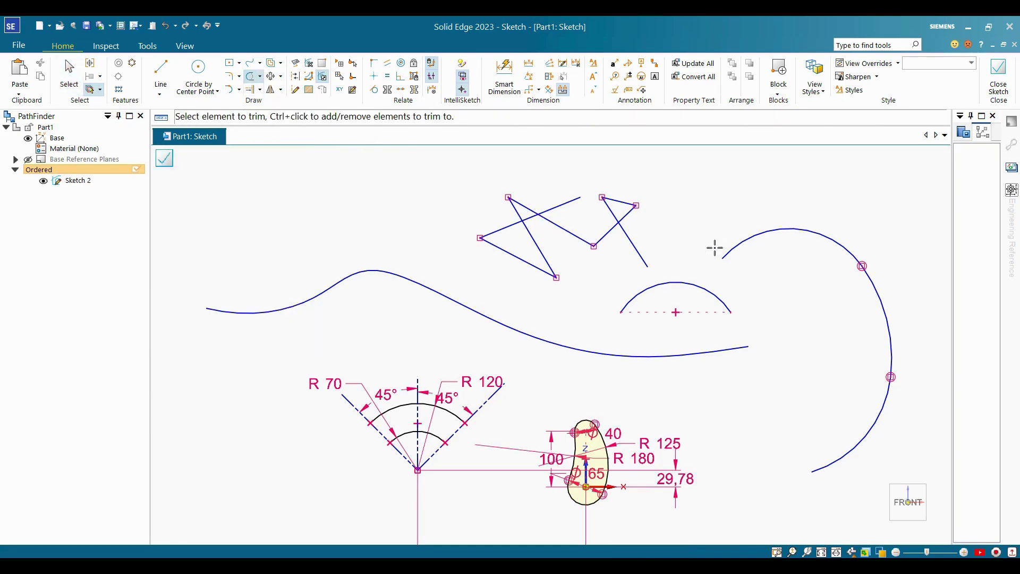
left_click_drag(696, 199, 696, 200)
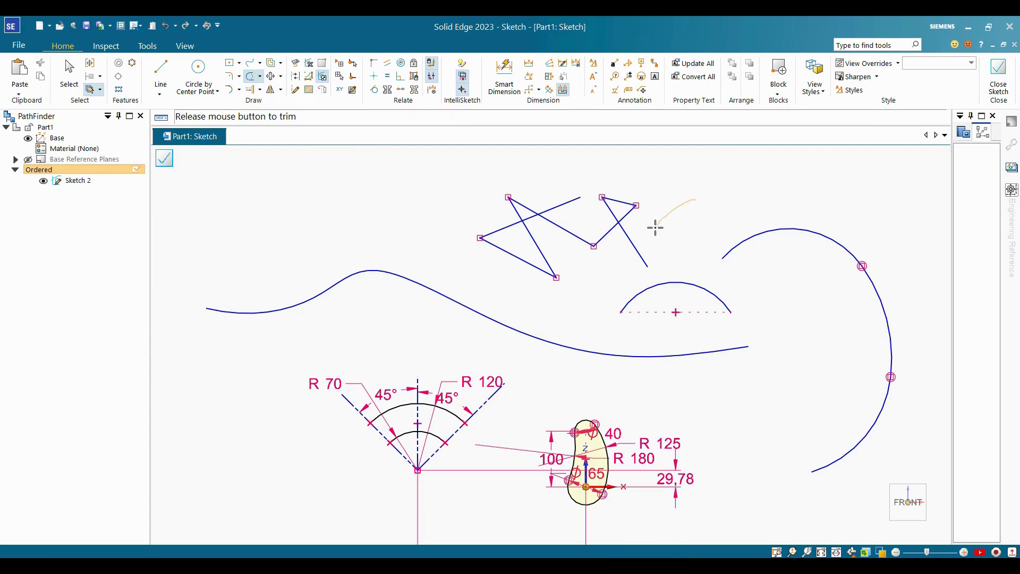
left_click_drag(613, 261, 613, 261)
mouse_move(628, 188)
left_mouse_down()
mouse_move(602, 212)
mouse_move(606, 234)
left_mouse_up()
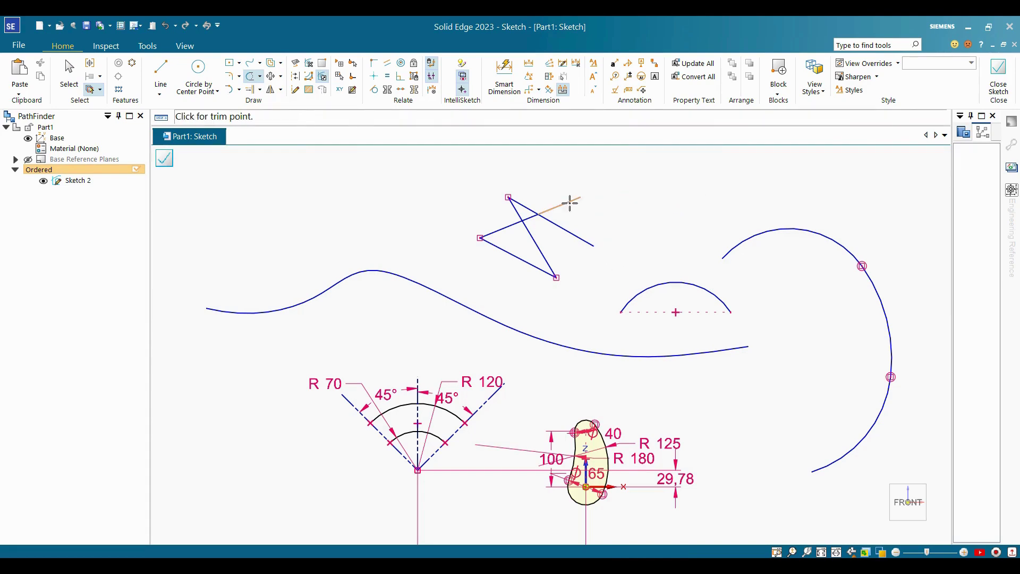
left_click(570, 203)
left_click(570, 232)
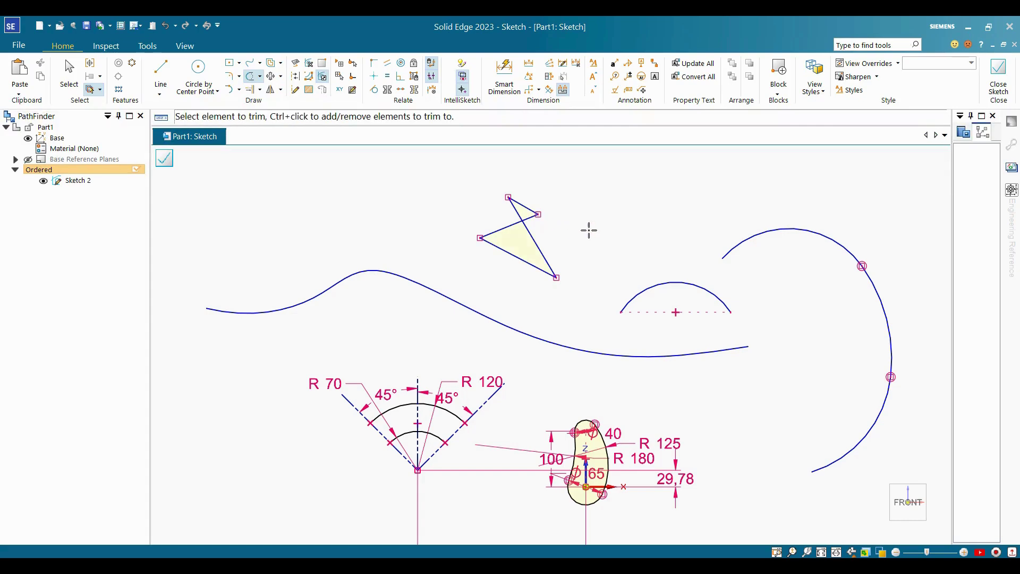
left_click(524, 205)
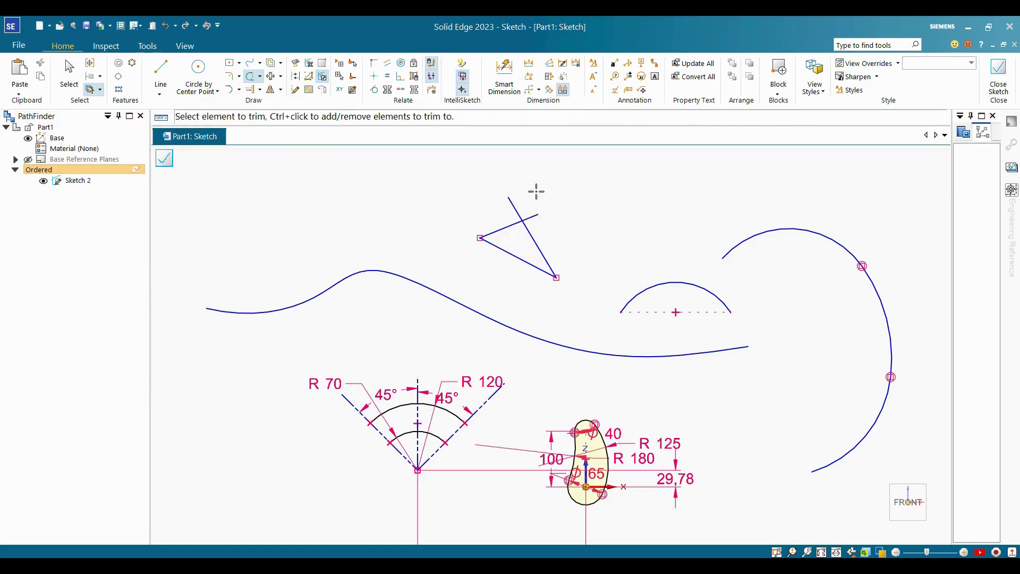
Step: Trim away the three-point arc, the wavy curve and the upper two arcs of the large tangent chain
left_click_drag(626, 239, 618, 251)
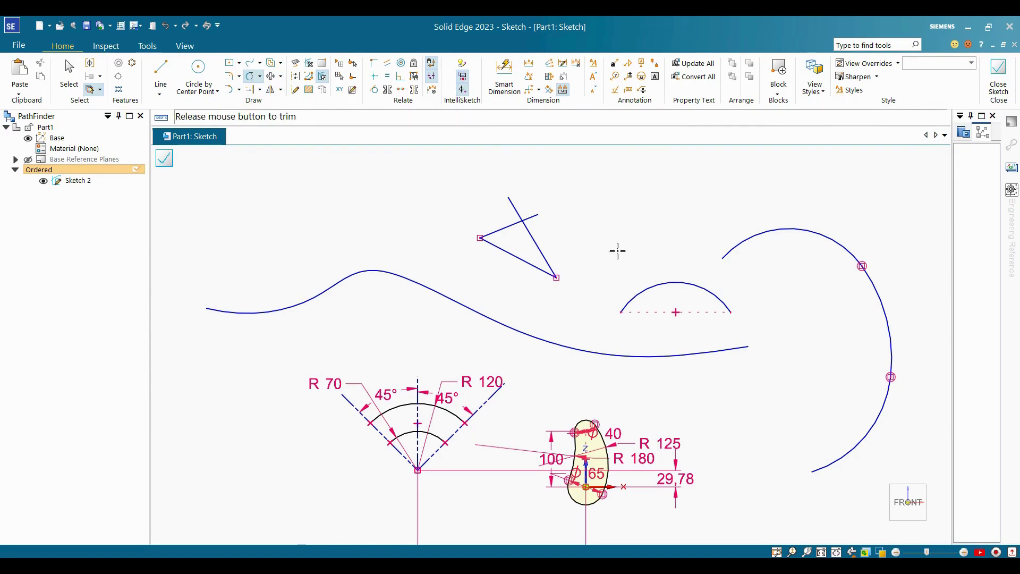
left_click_drag(649, 316, 649, 317)
left_click_drag(742, 212, 758, 274)
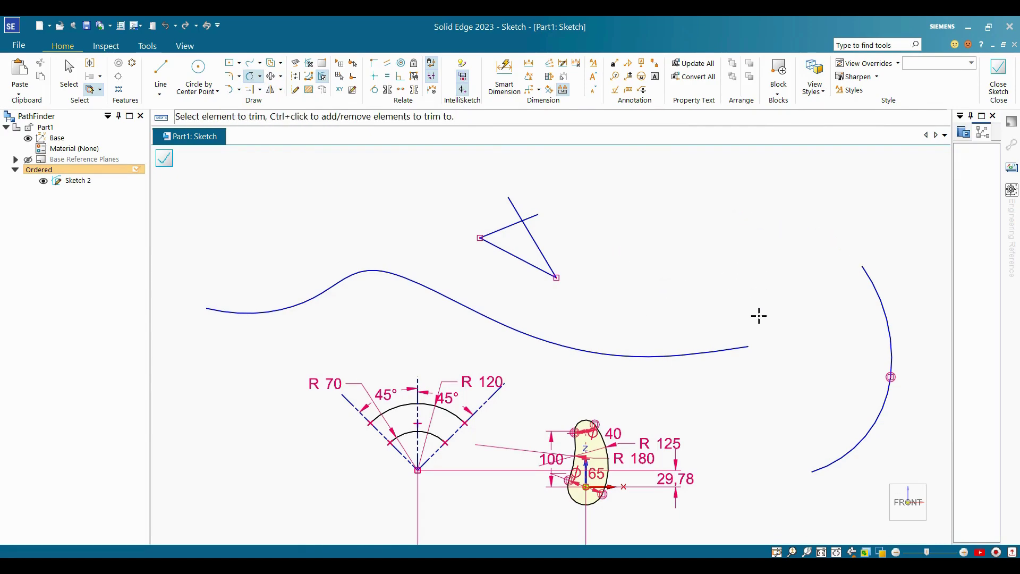
left_click_drag(759, 316, 674, 384)
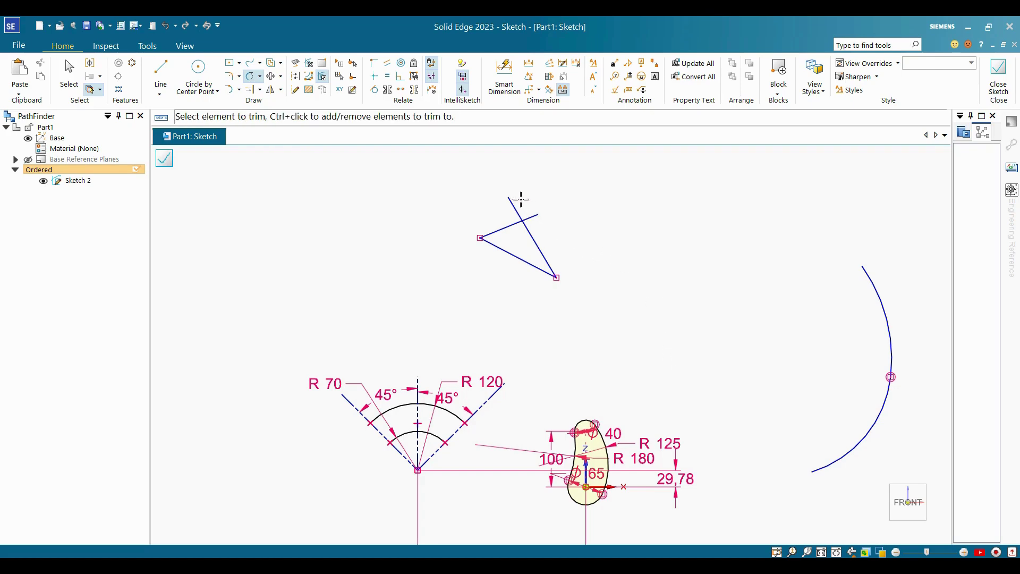
left_click_drag(872, 278, 873, 280)
Step: Join the triangle's two crossing lines with Trim Corner, and undo the corner trim
left_click(260, 76)
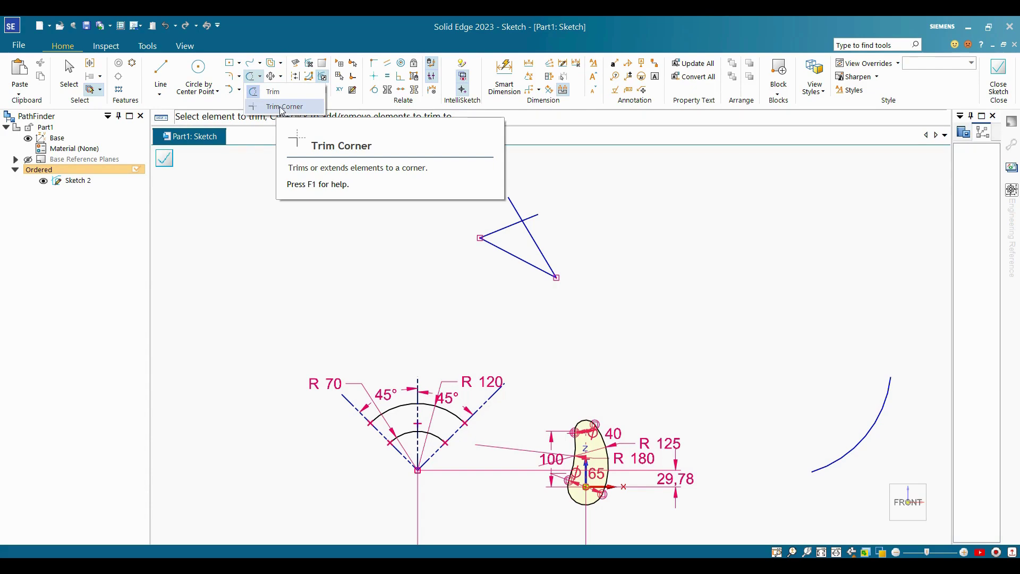
left_click(282, 107)
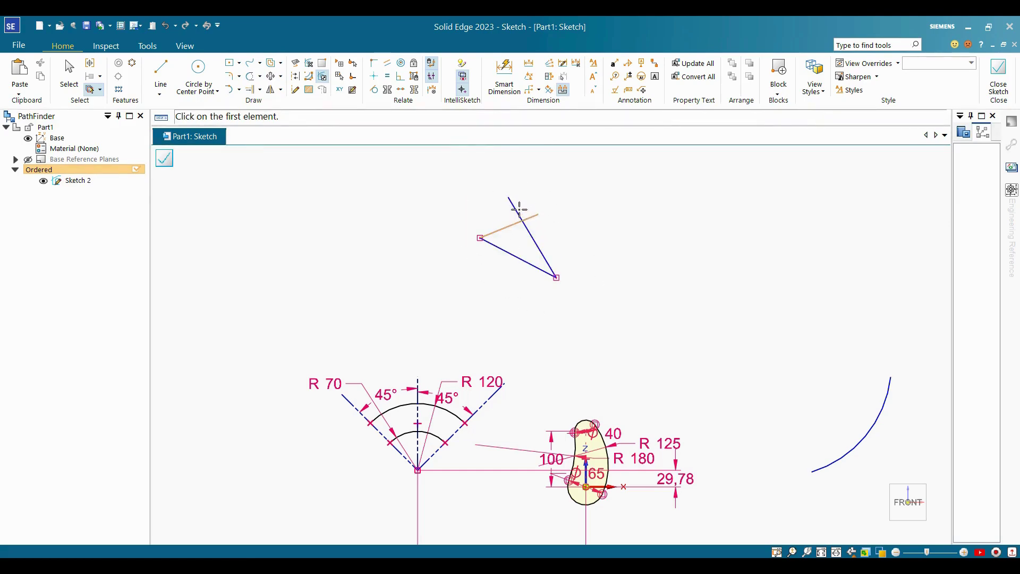
scroll(537, 227, "up", 3)
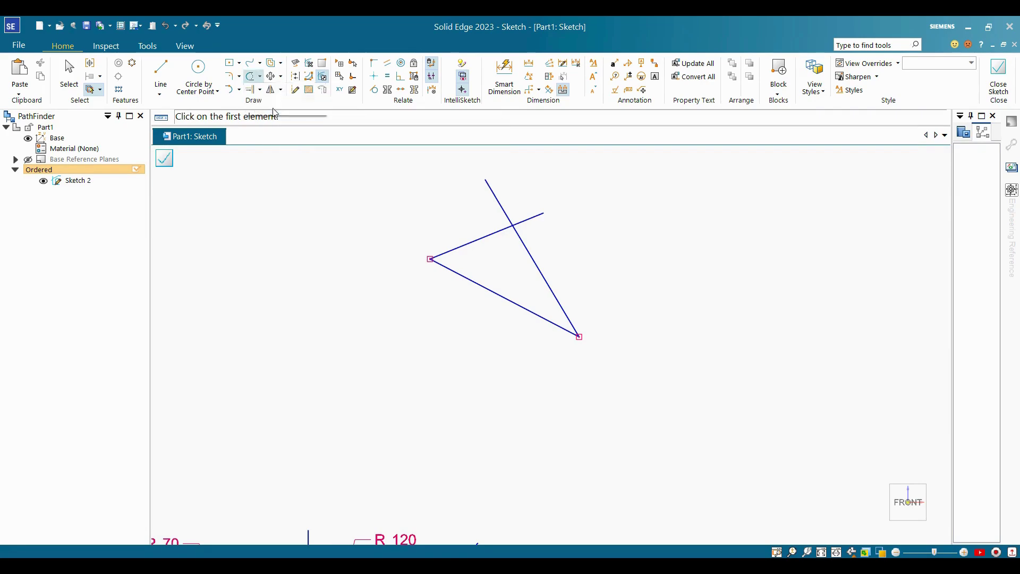
left_click(484, 239)
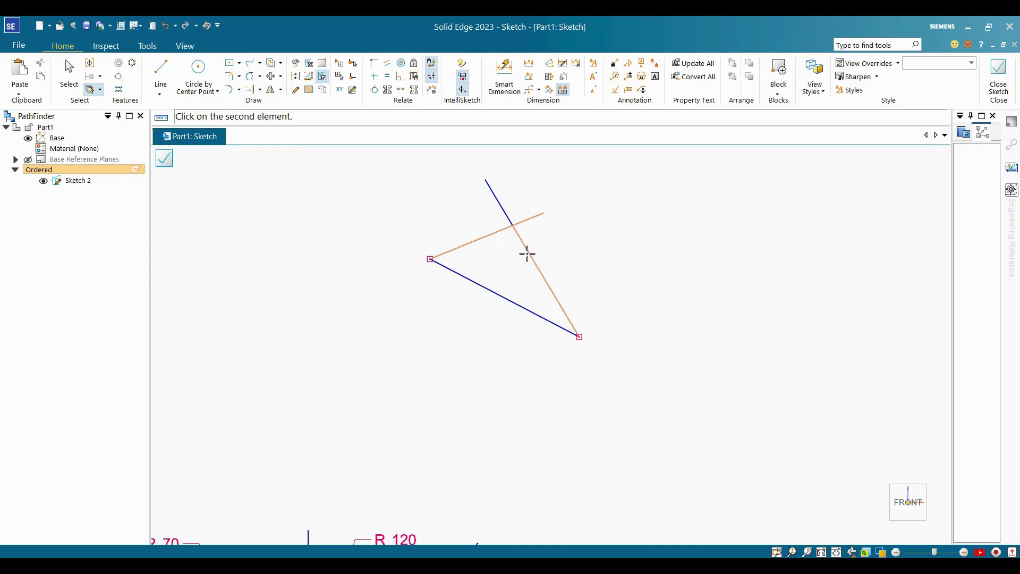
left_click(527, 254)
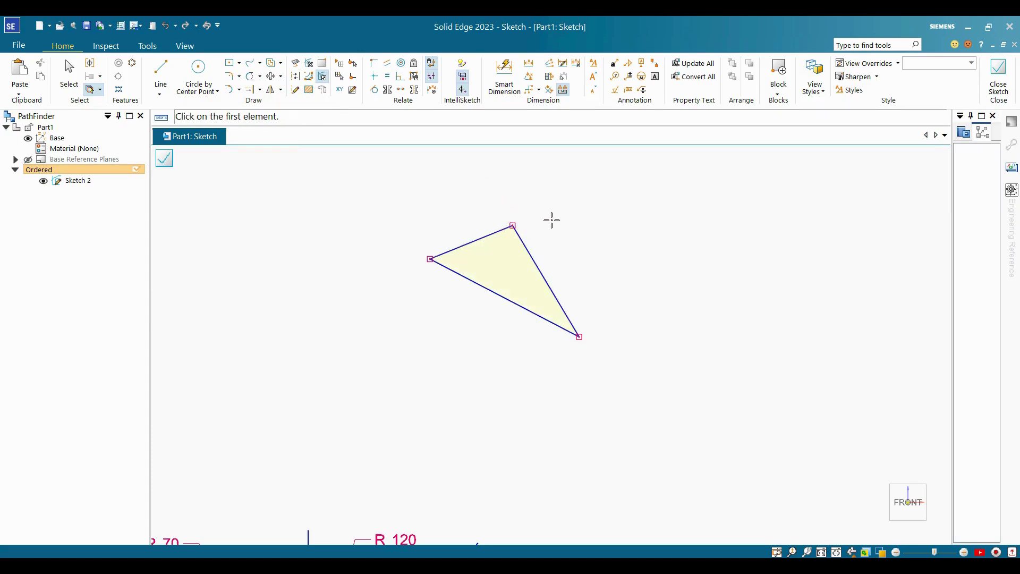
key("ctrl+z")
key("Escape")
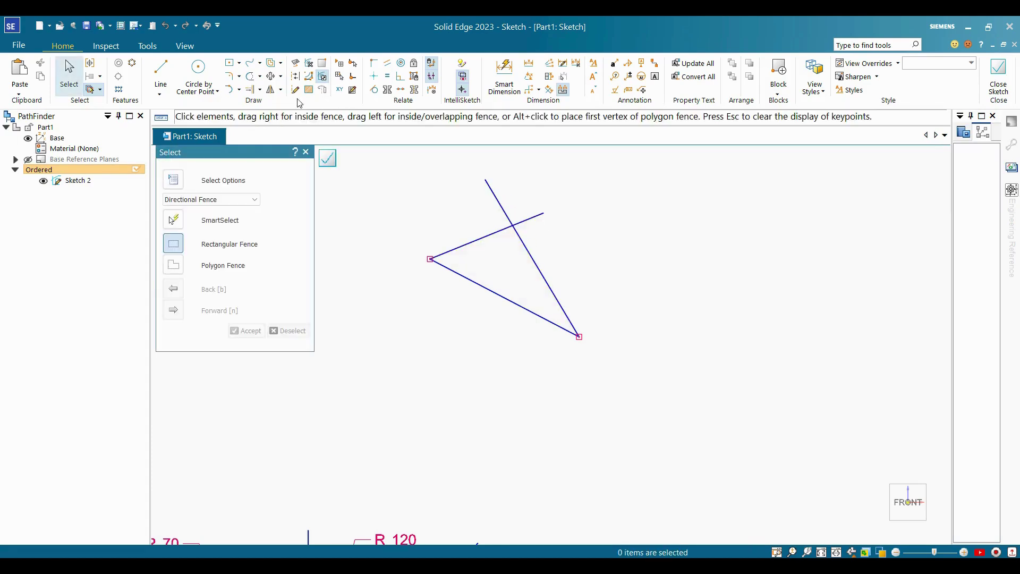
Step: Trim off both line ends overhanging the triangle's upper corner in one sweep with the Trim tool
left_click(260, 76)
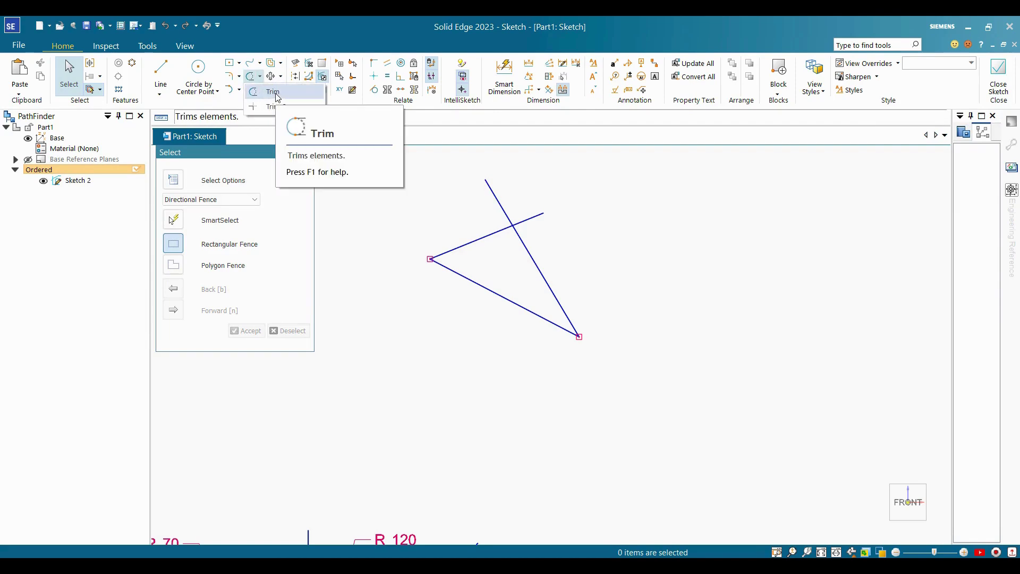
left_click(276, 94)
left_click_drag(453, 195, 481, 205)
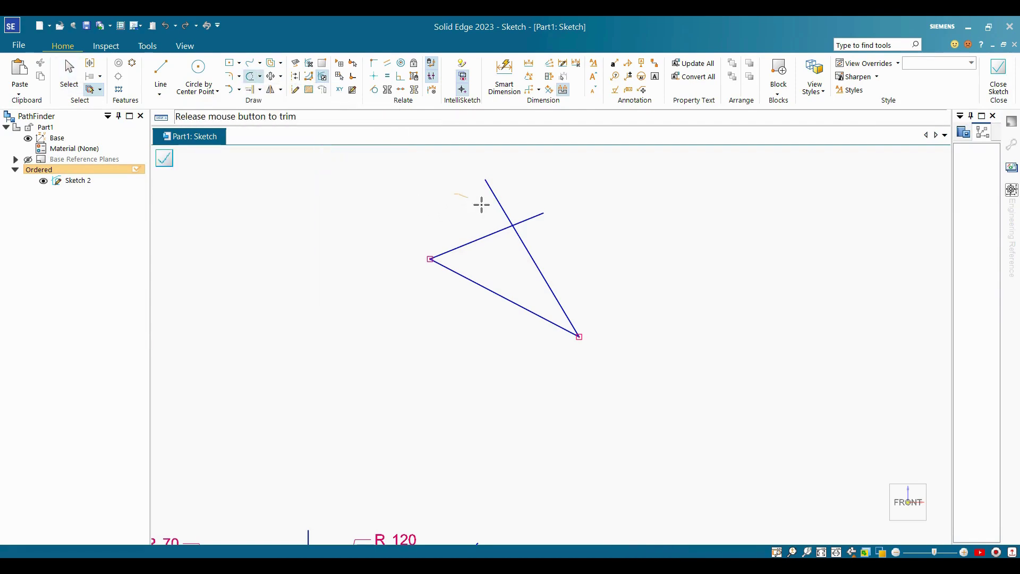
left_click_drag(542, 230, 543, 229)
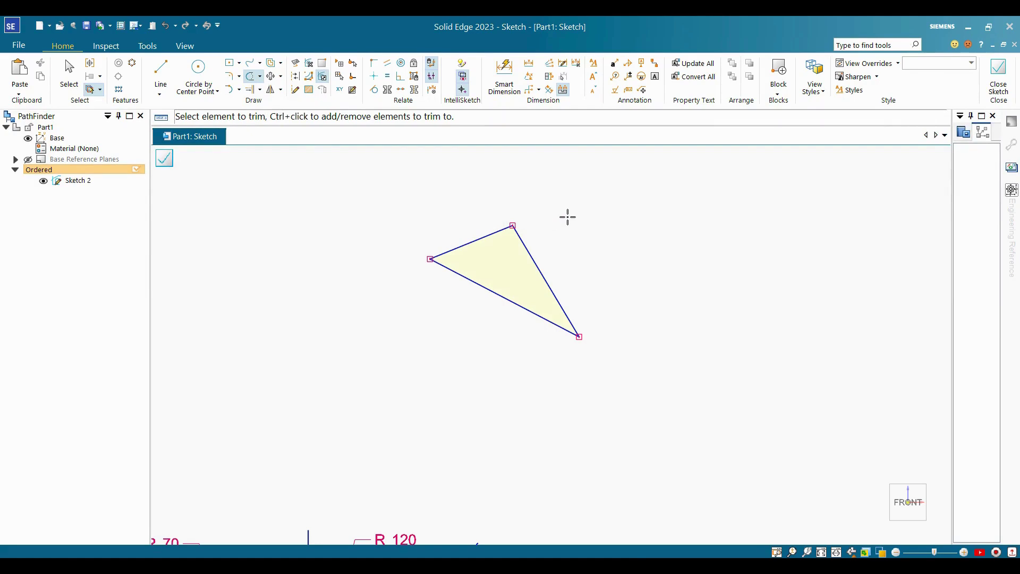
key("Escape")
scroll(568, 217, "down", 5)
left_click(260, 76)
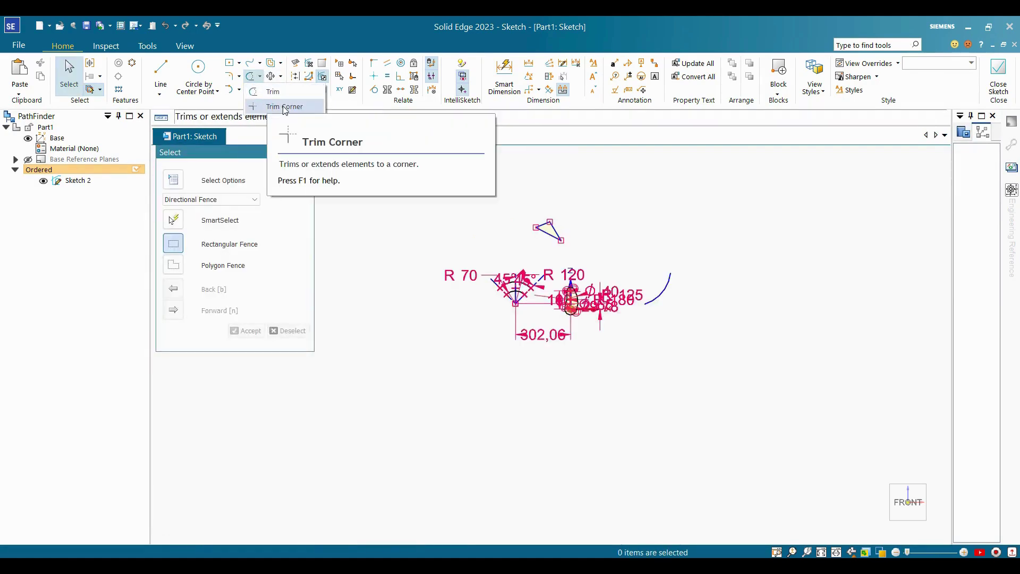
left_click(378, 227)
left_click(260, 89)
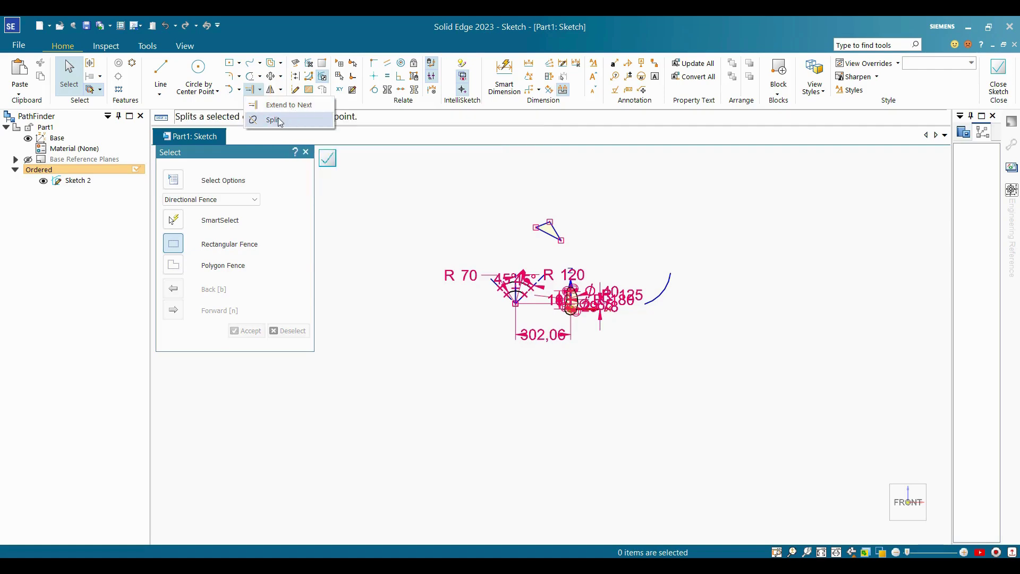
Step: Draw a diagonal line running down and outward from just below the lower rounded end of the bean-shaped profile
key("l")
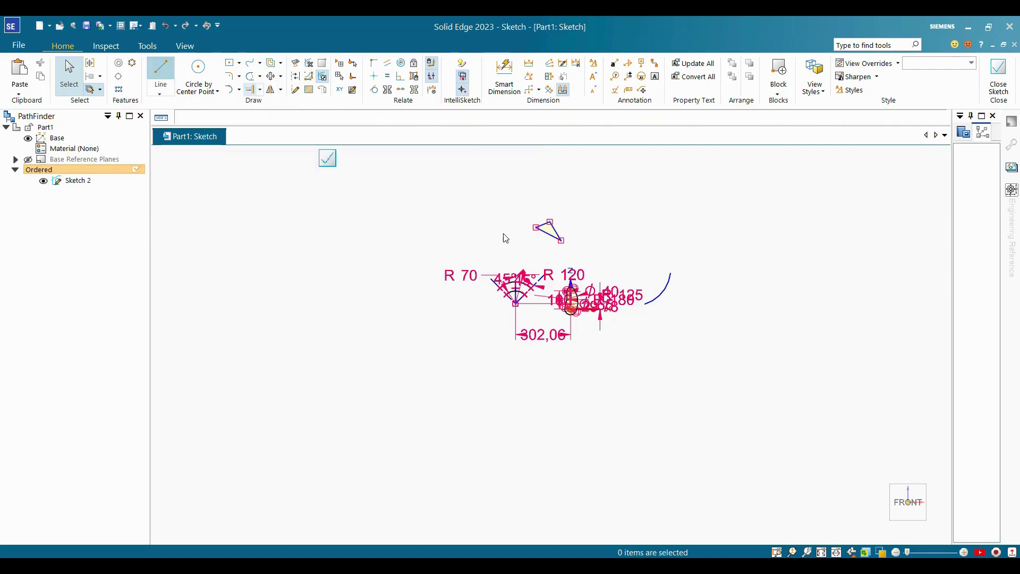
scroll(571, 223, "up", 4)
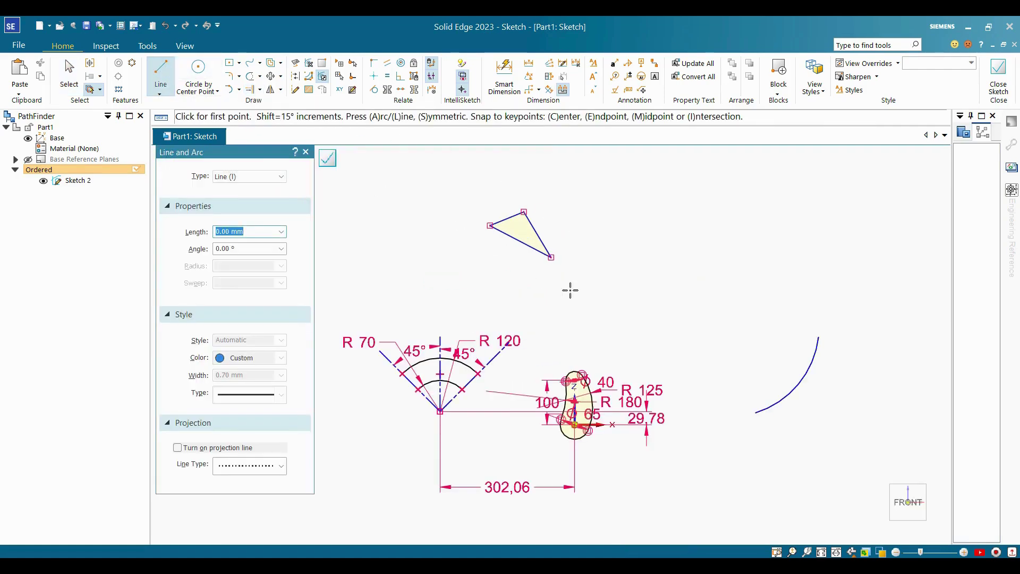
scroll(590, 470, "up", 5)
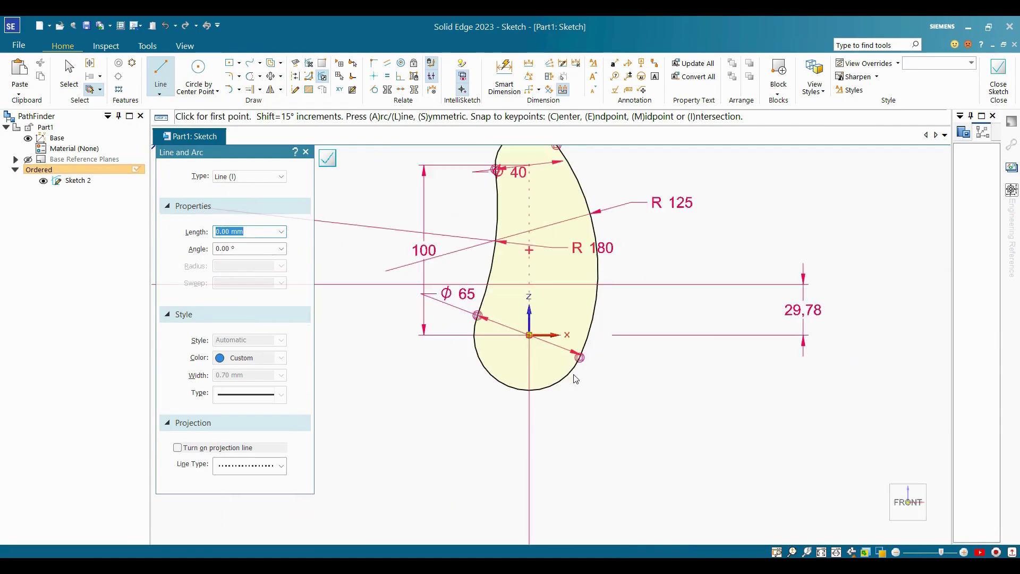
key("Escape")
key("l")
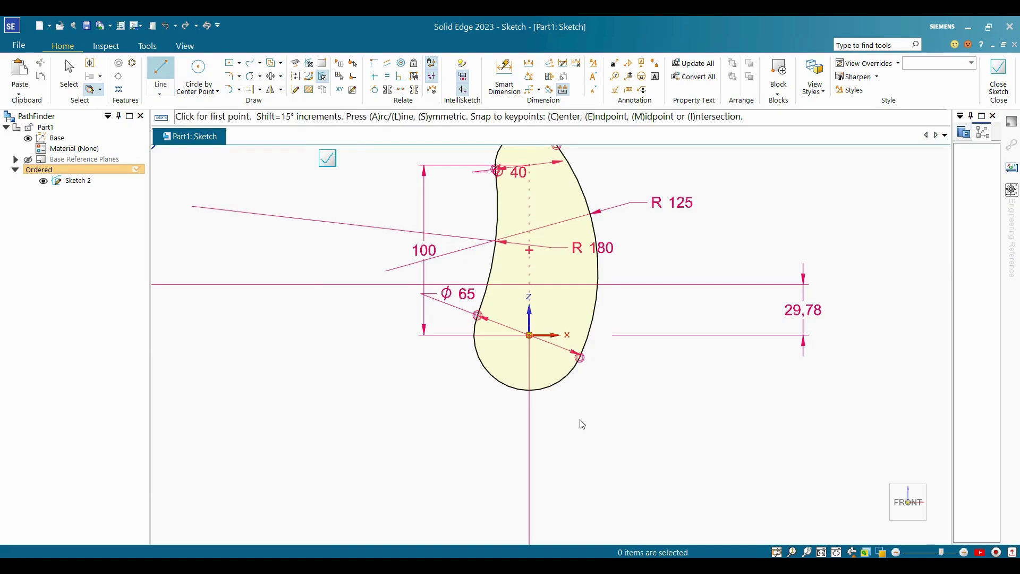
scroll(576, 424, "down", 2)
scroll(576, 424, "up", 2)
left_click(595, 386)
left_click(693, 484)
key("Escape")
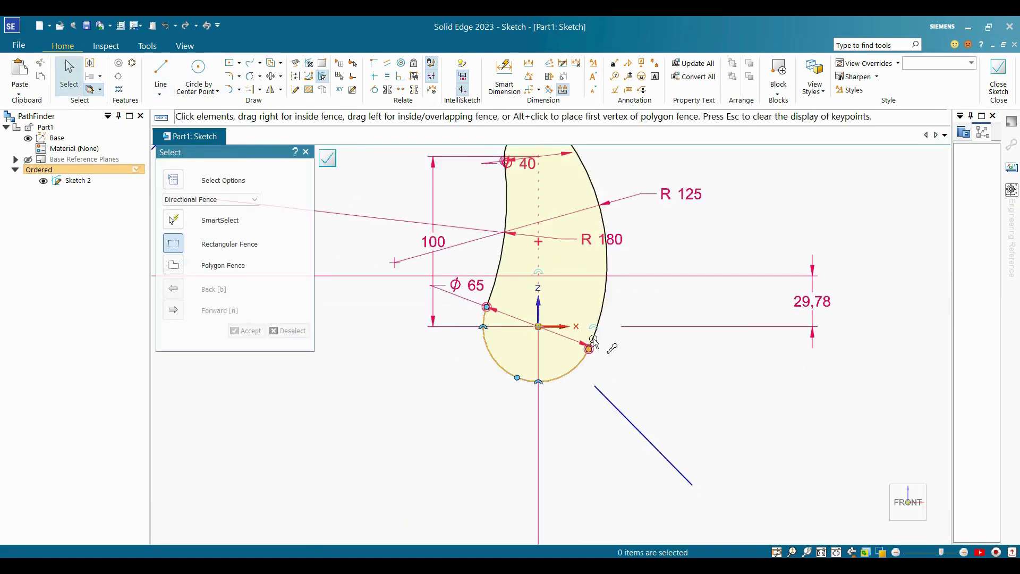
Step: Extend the diagonal line through the bean-shaped profile to its concave R 180 side with Extend to Next
left_click(260, 90)
left_click(282, 109)
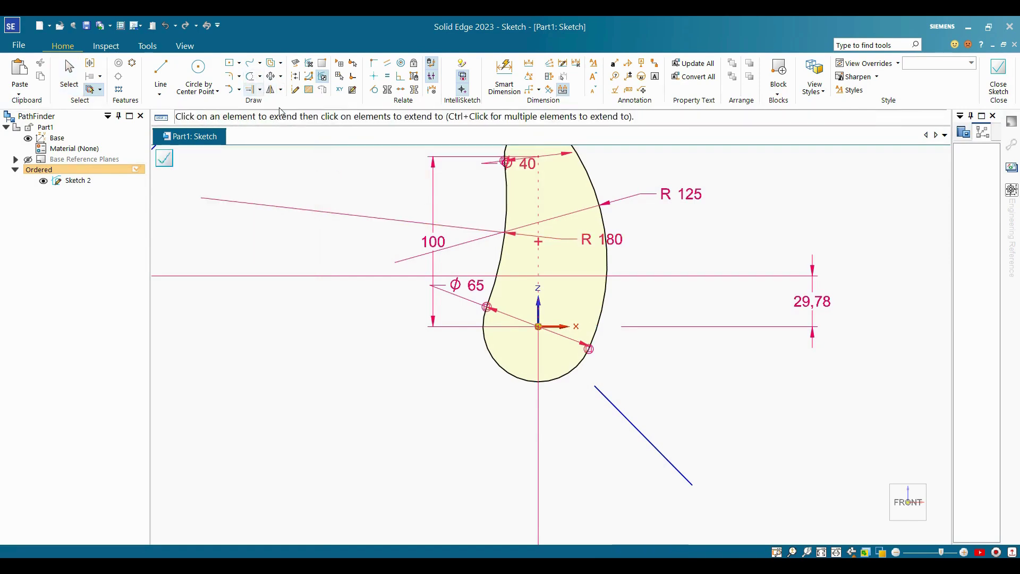
left_click(615, 412)
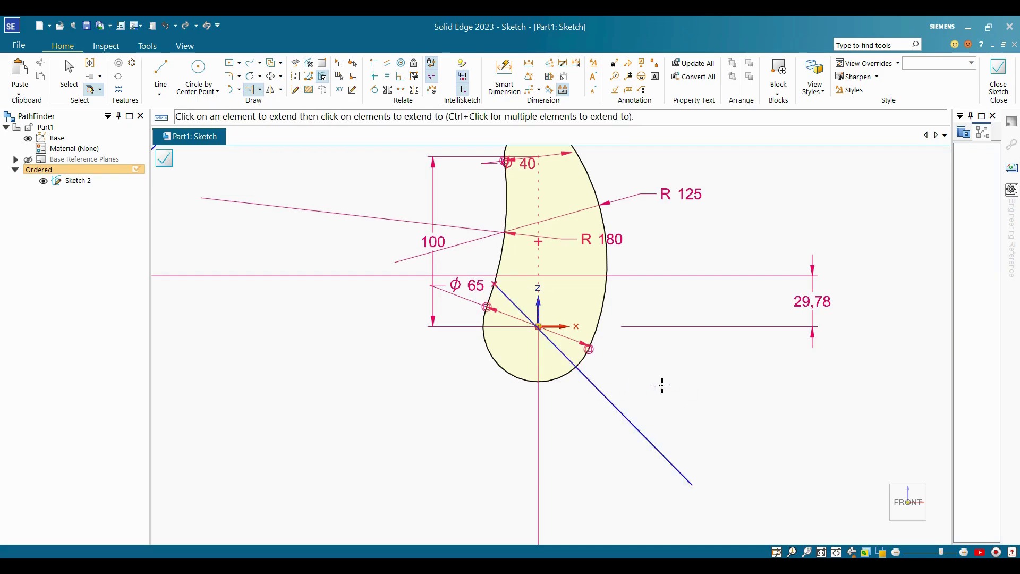
Step: Extend the diagonal line's upper end further to the nearer 45° dashed line of the concentric arcs
scroll(673, 388, "down", 6)
scroll(664, 366, "up", 4)
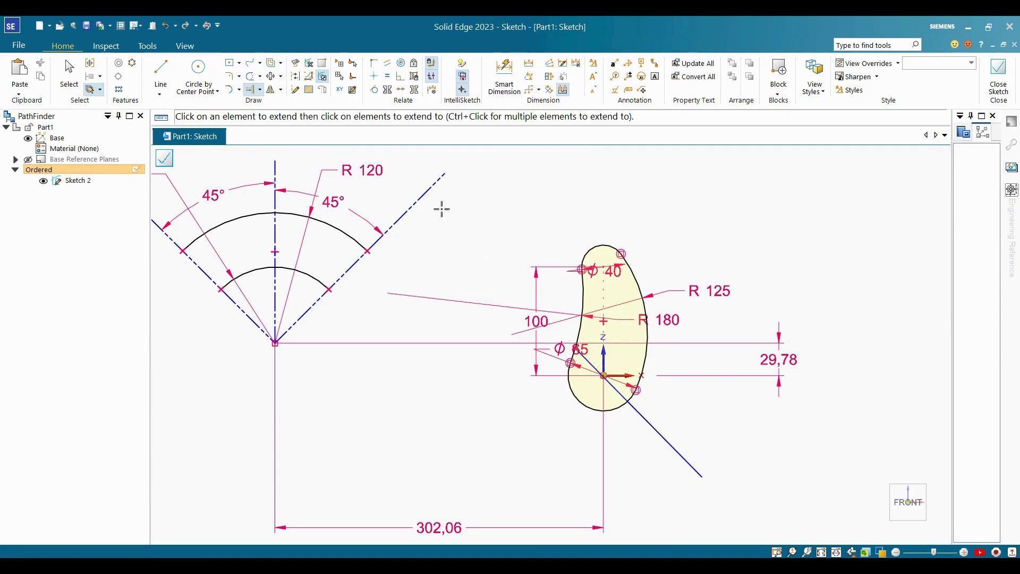
left_click(592, 365)
scroll(479, 229, "down", 3)
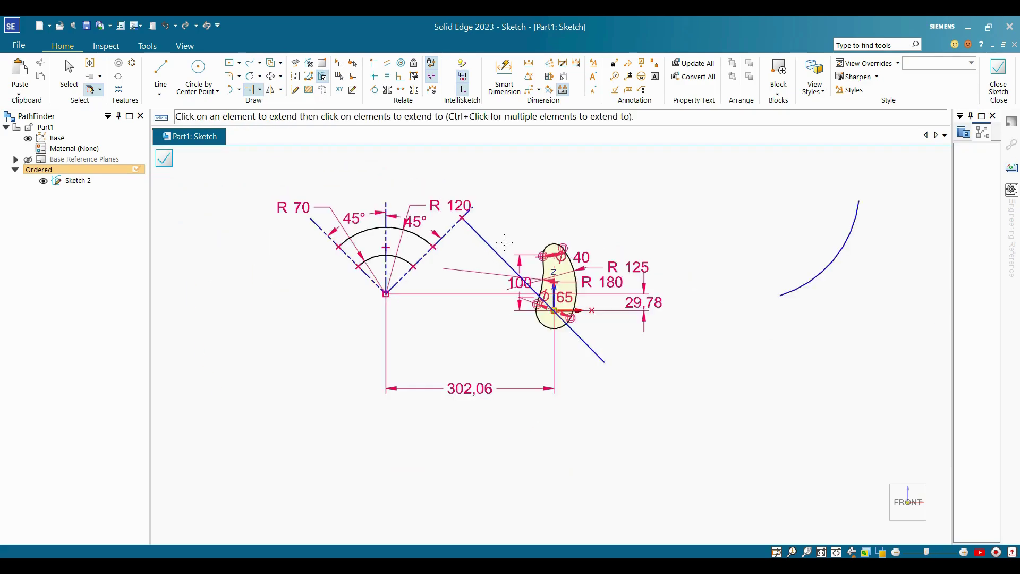
scroll(422, 178, "down", 5)
scroll(423, 183, "up", 8)
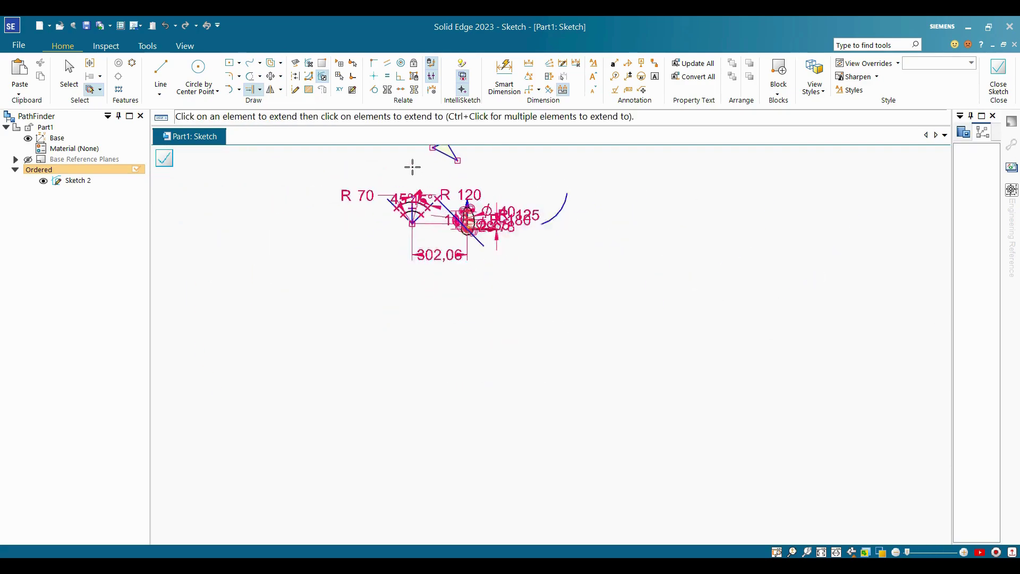
scroll(517, 303, "down", 3)
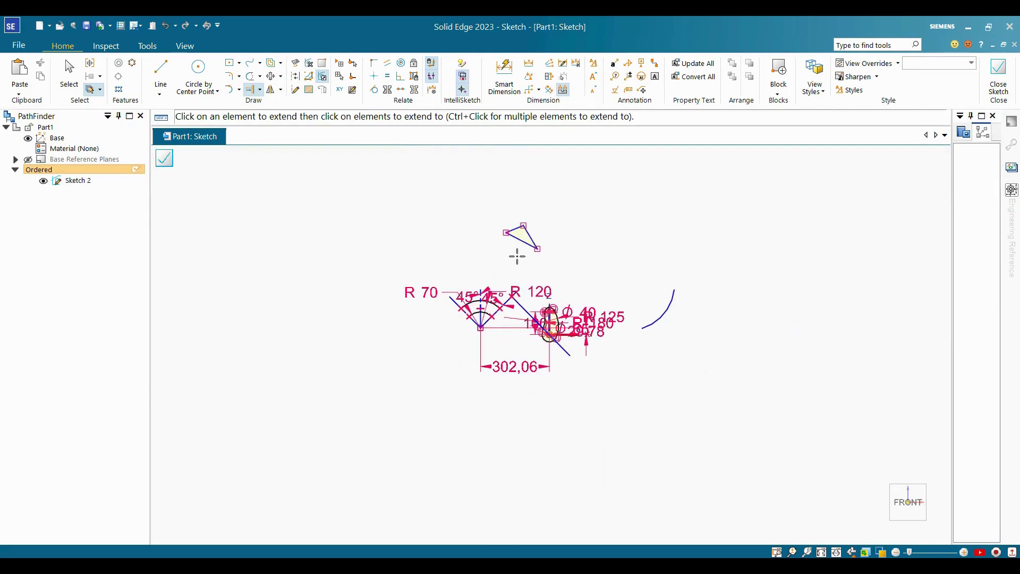
Step: Draw a horizontal line above the open arc, reaching beyond both of its ends
scroll(525, 341, "up", 2)
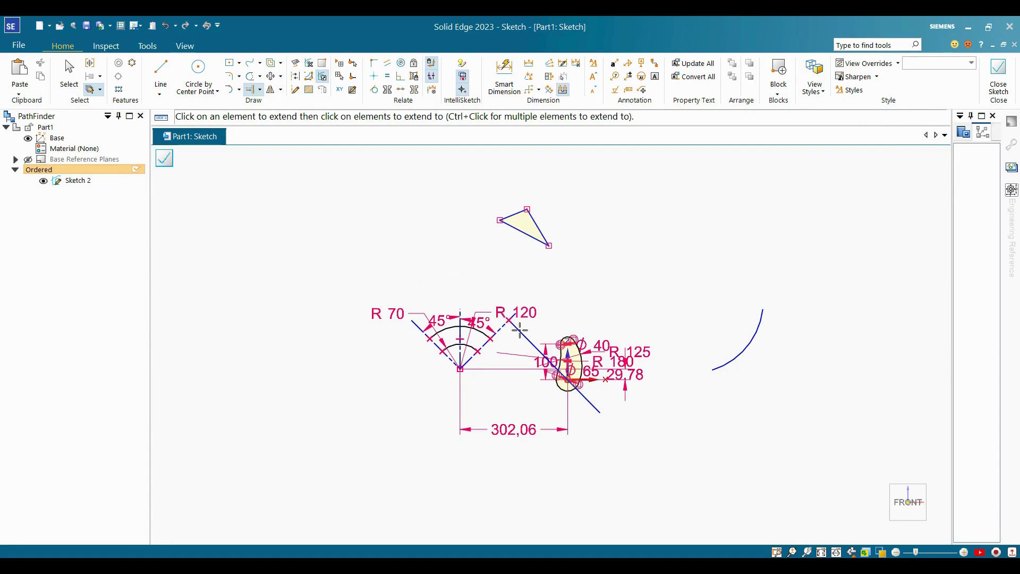
scroll(520, 330, "up", 2)
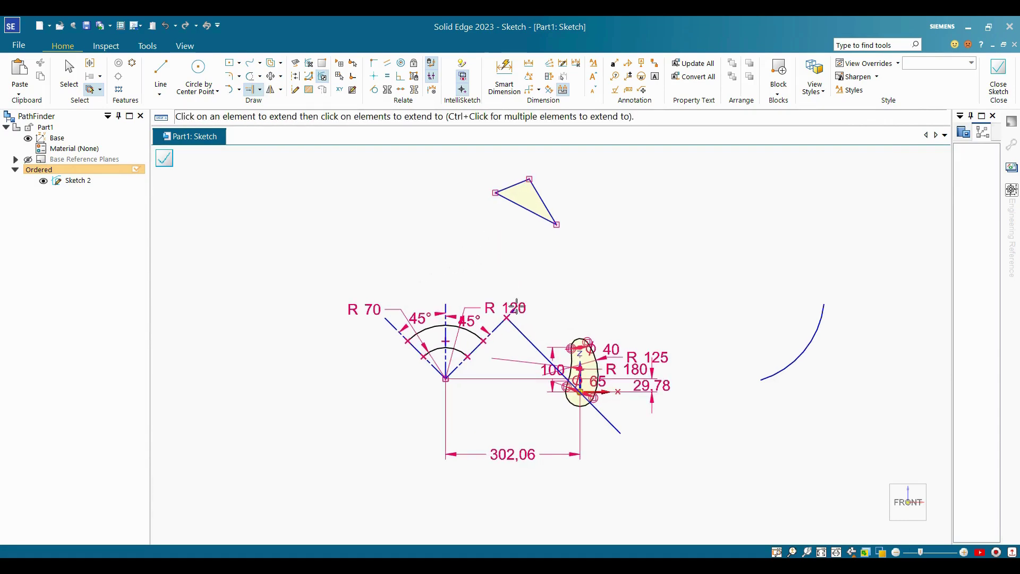
scroll(808, 295, "up", 2)
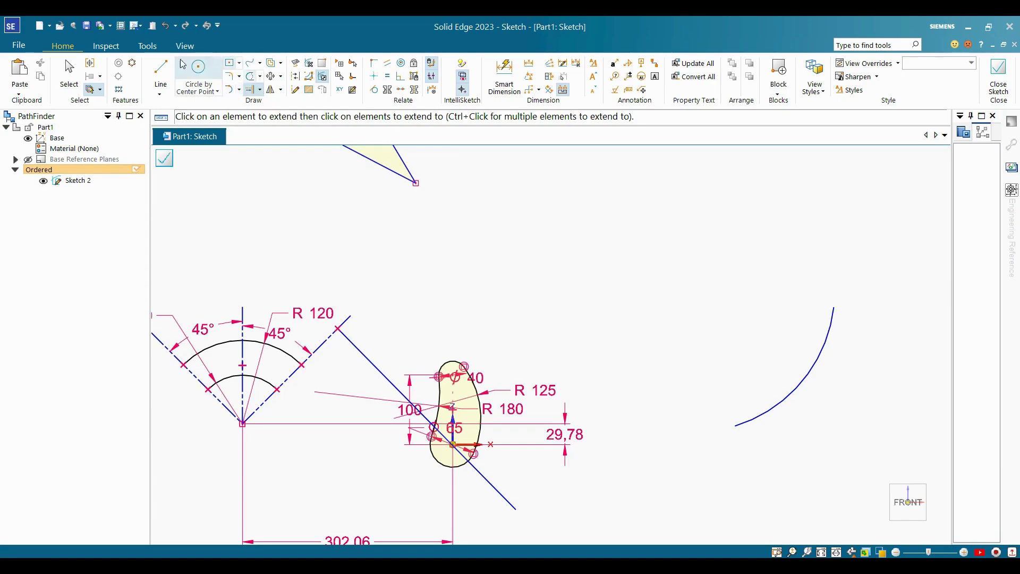
left_click(160, 71)
left_click(672, 248)
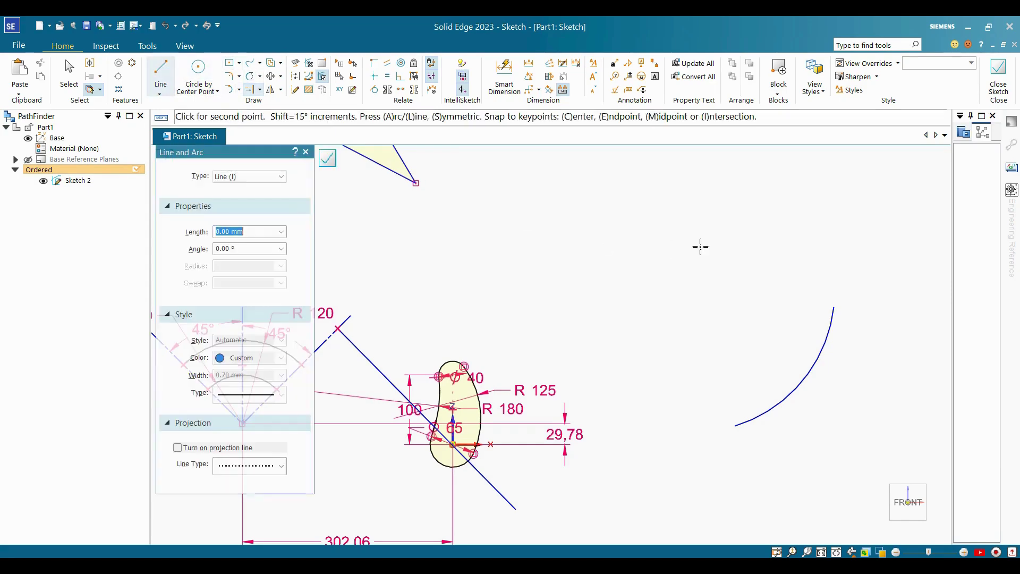
left_click(917, 249)
key("Escape")
Step: Extend the open arc's upper end up to the horizontal line with Extend to Next
left_click(260, 90)
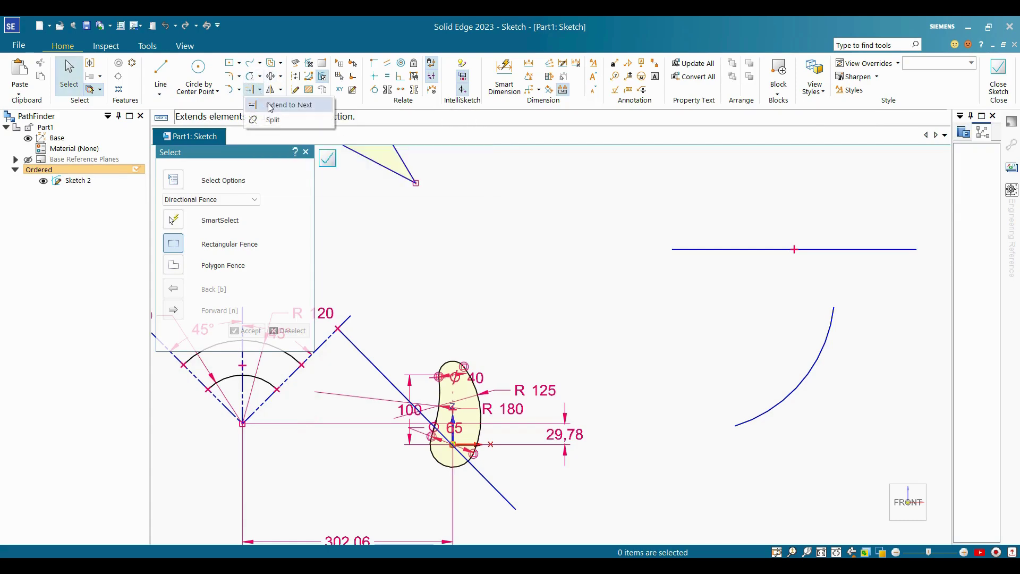
left_click(287, 103)
left_click(825, 340)
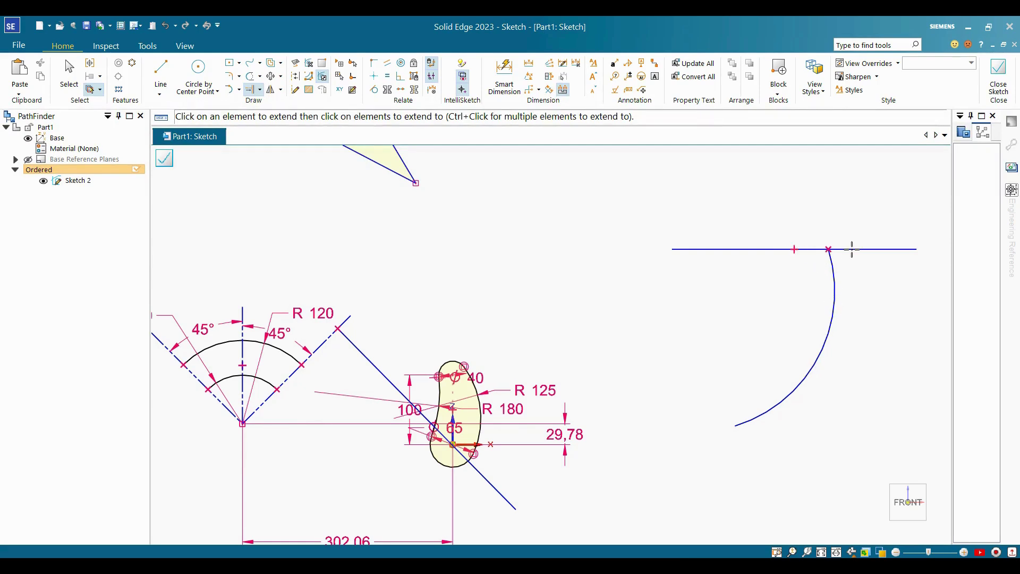
key("Escape")
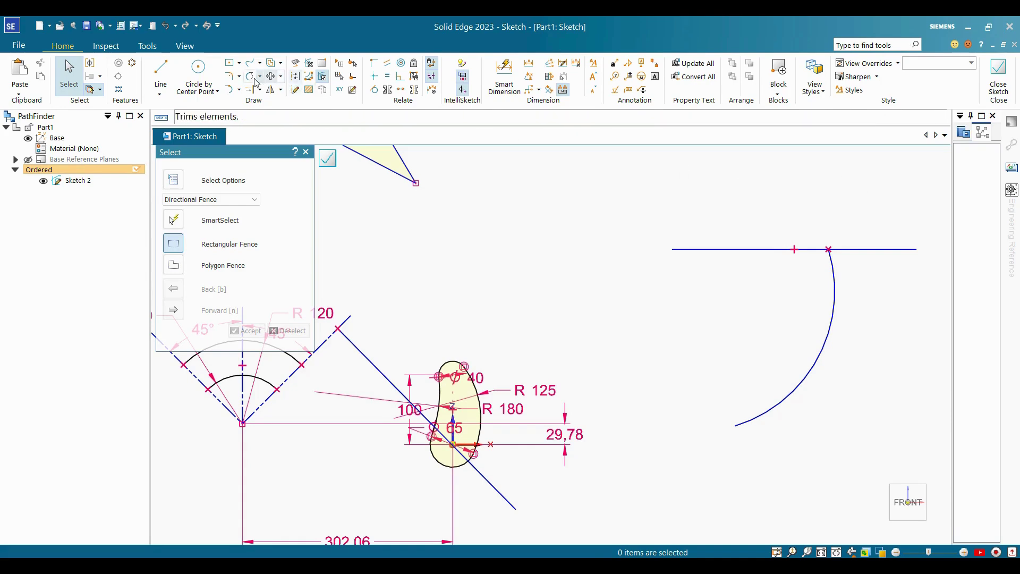
left_click(306, 90)
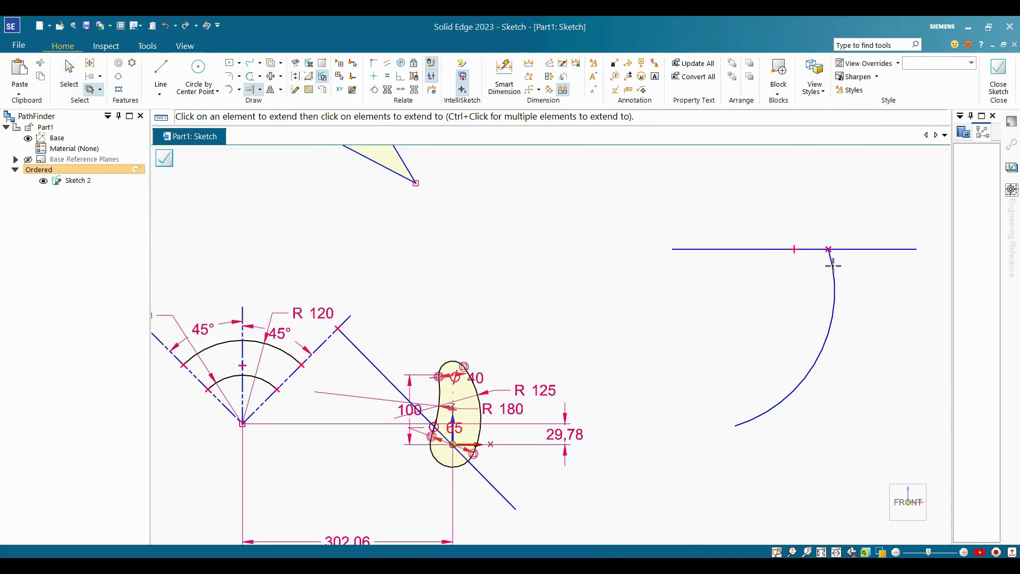
key("Escape")
Step: Split the horizontal line at a point between its left end and midpoint, close to the midpoint
scroll(824, 297, "down", 3)
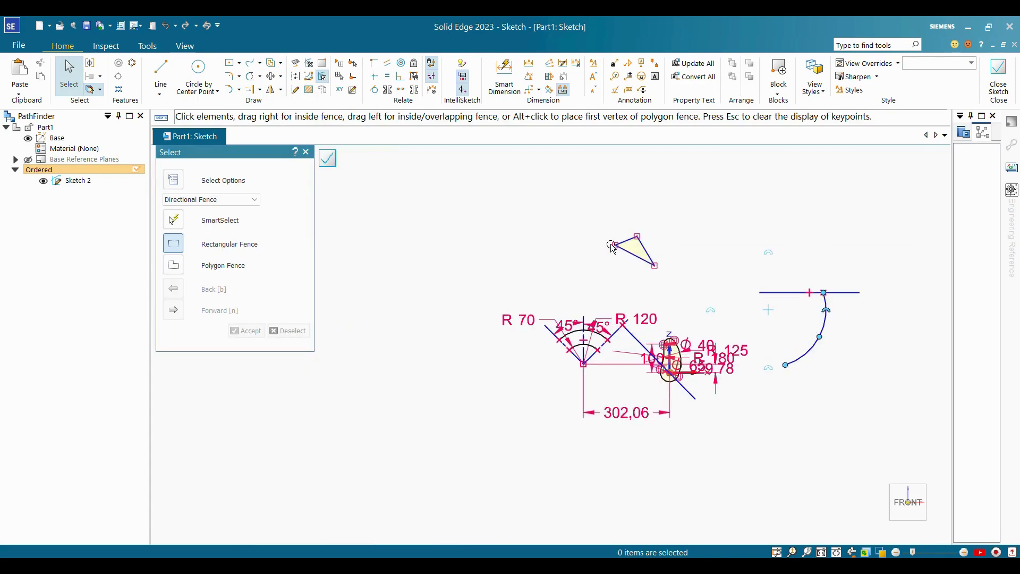
left_click(260, 90)
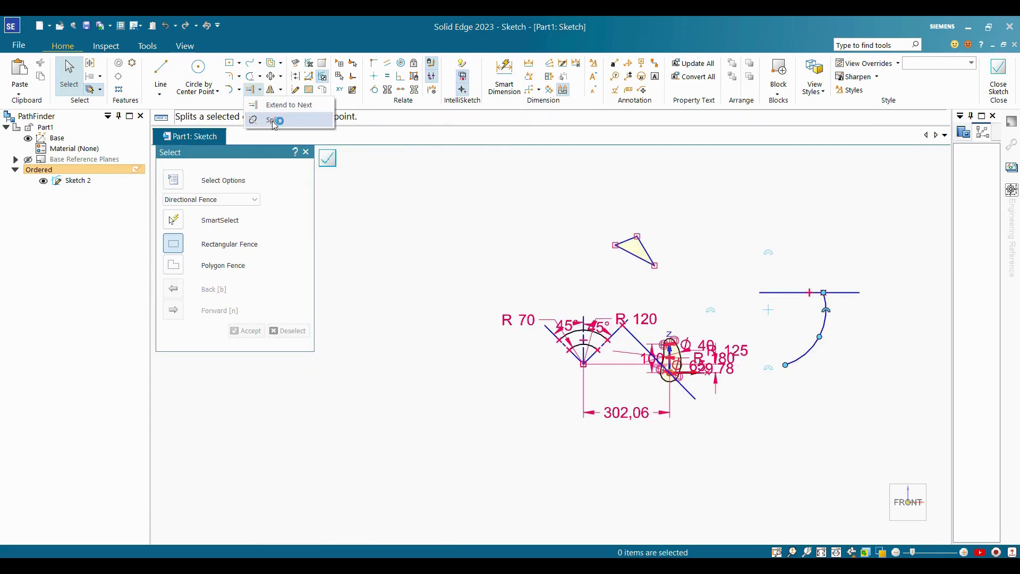
left_click(276, 123)
scroll(824, 300, "up", 5)
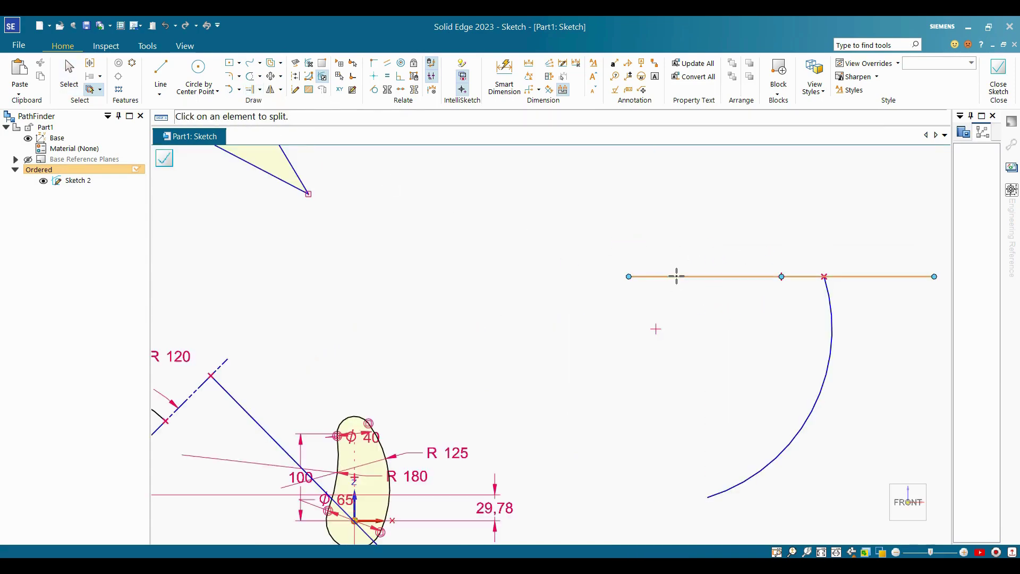
left_click(700, 276)
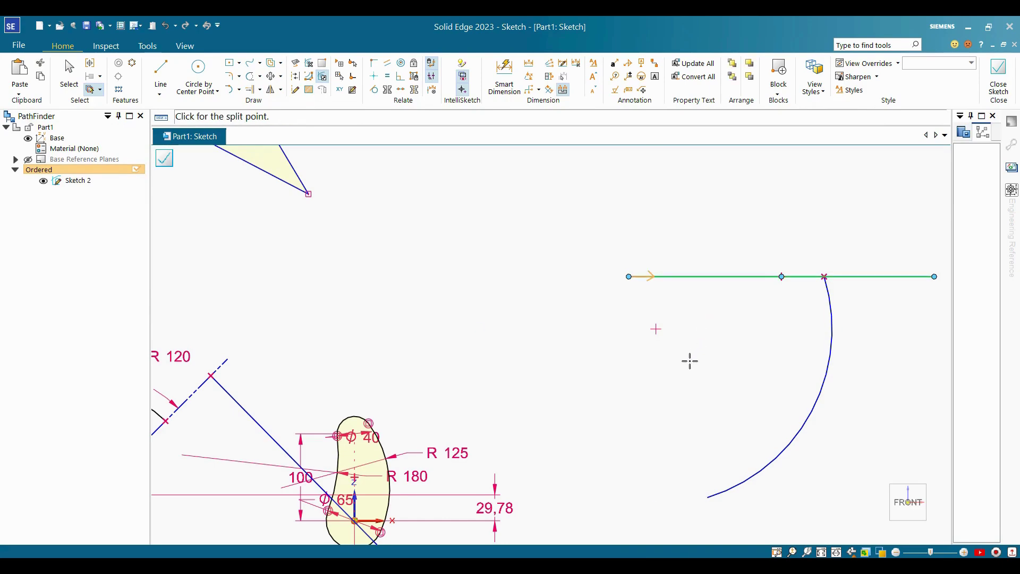
left_click(707, 327)
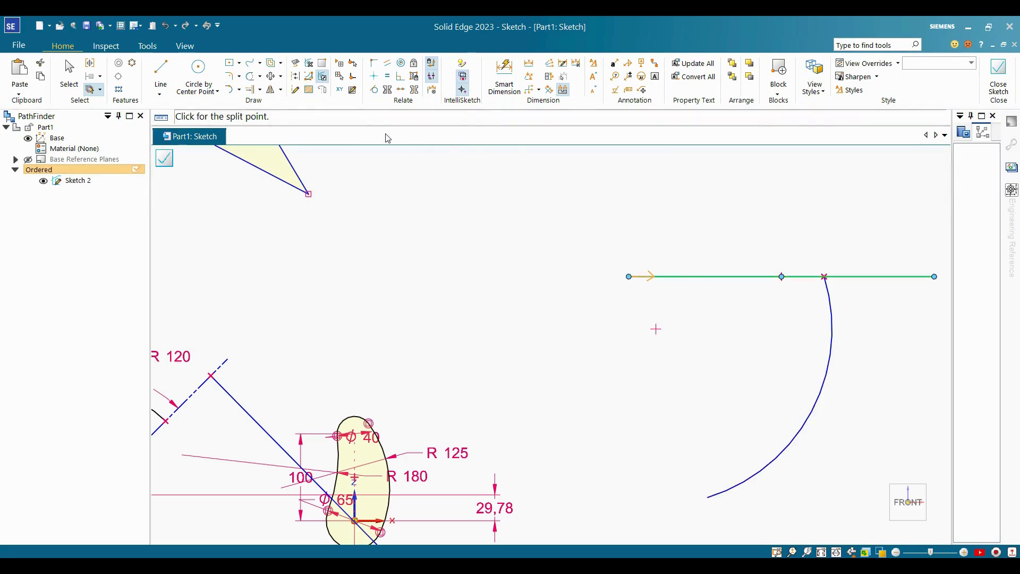
left_click(260, 89)
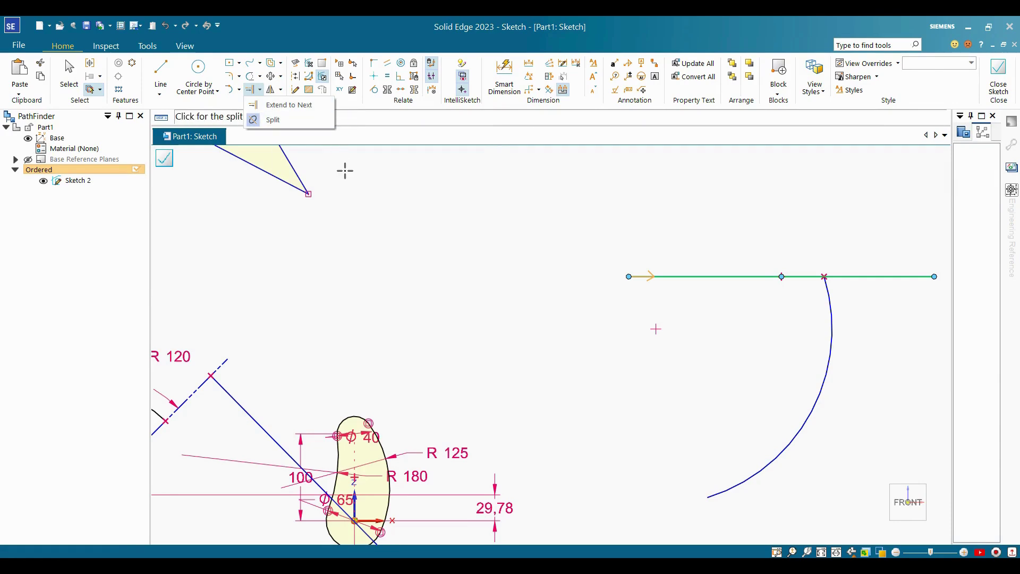
left_click(283, 121)
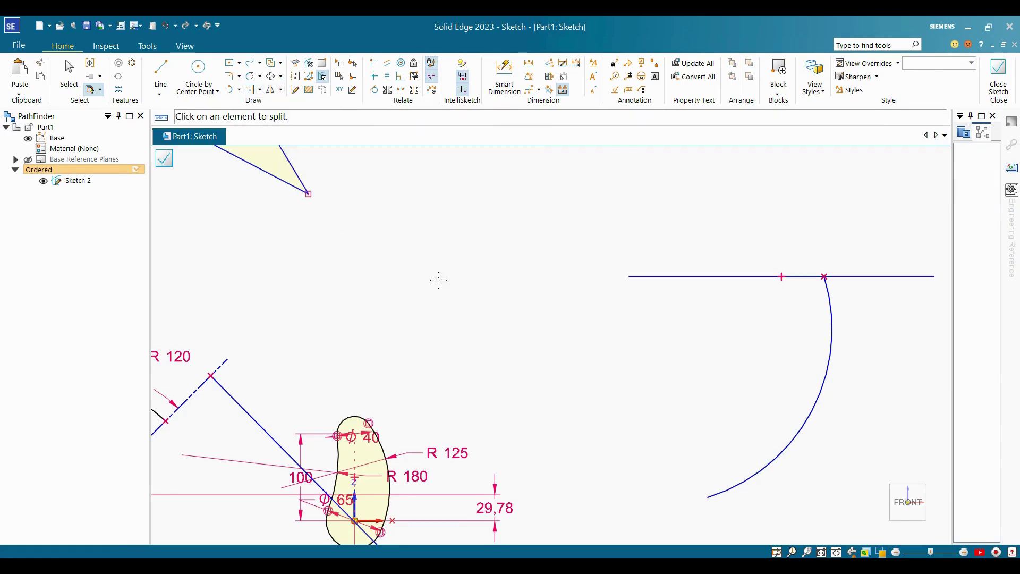
left_click(690, 276)
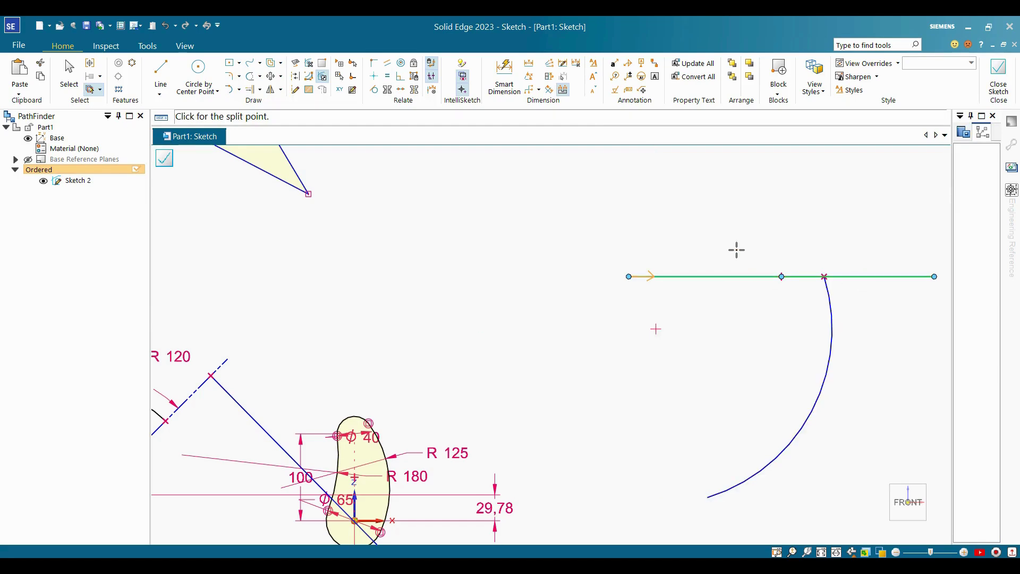
left_click(746, 277)
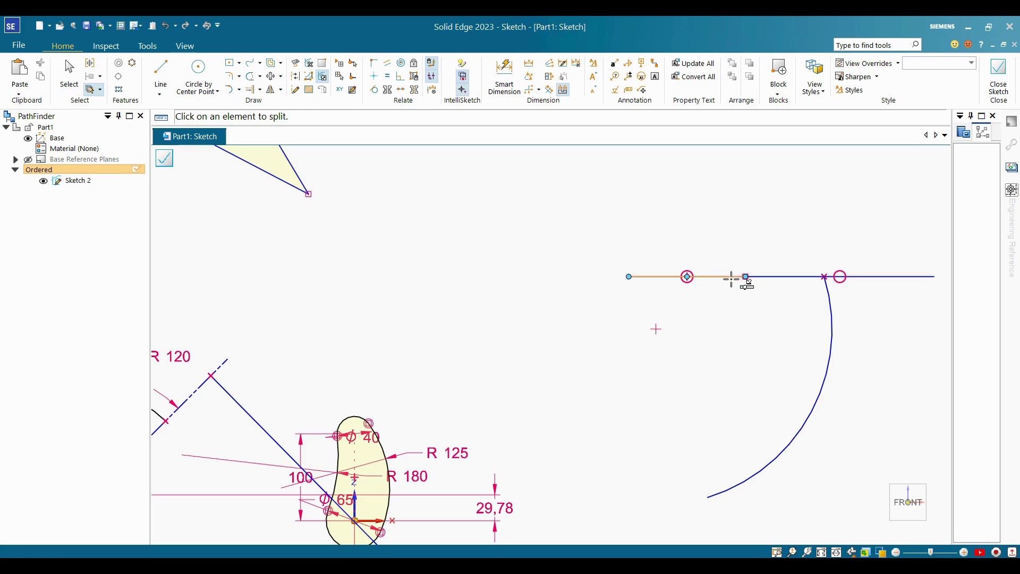
left_click(732, 277)
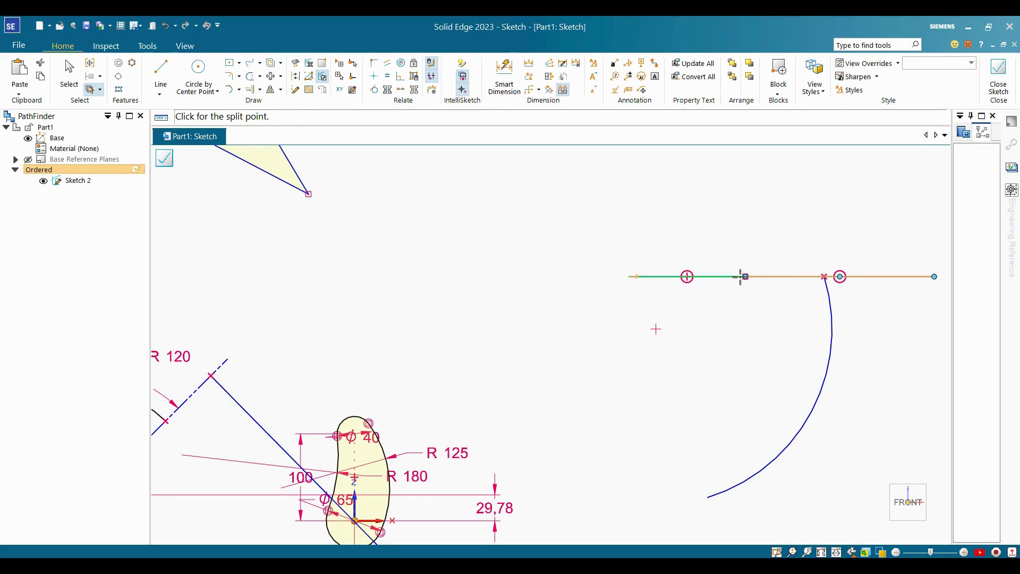
scroll(765, 279, "up", 1)
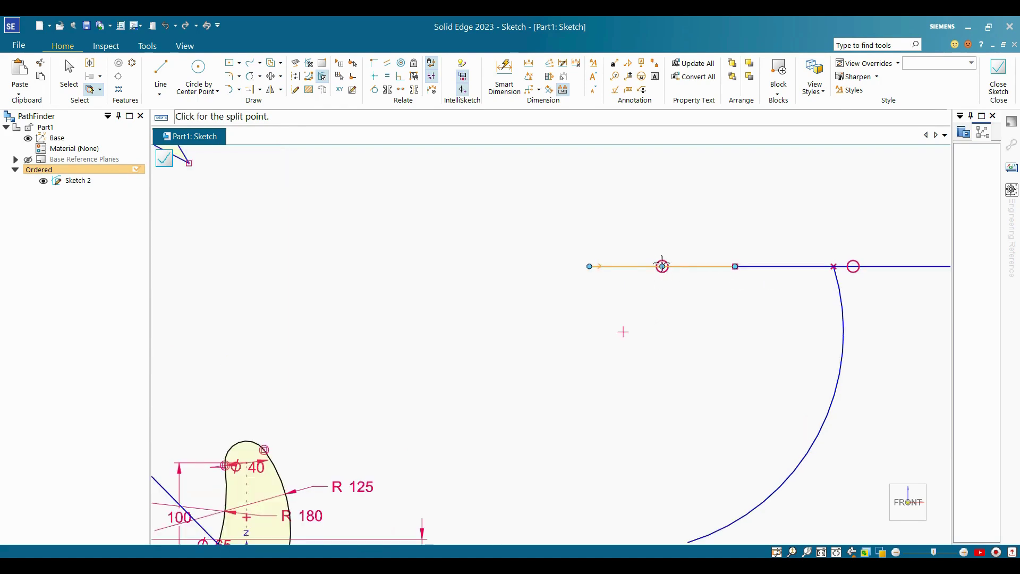
scroll(844, 340, "down", 2)
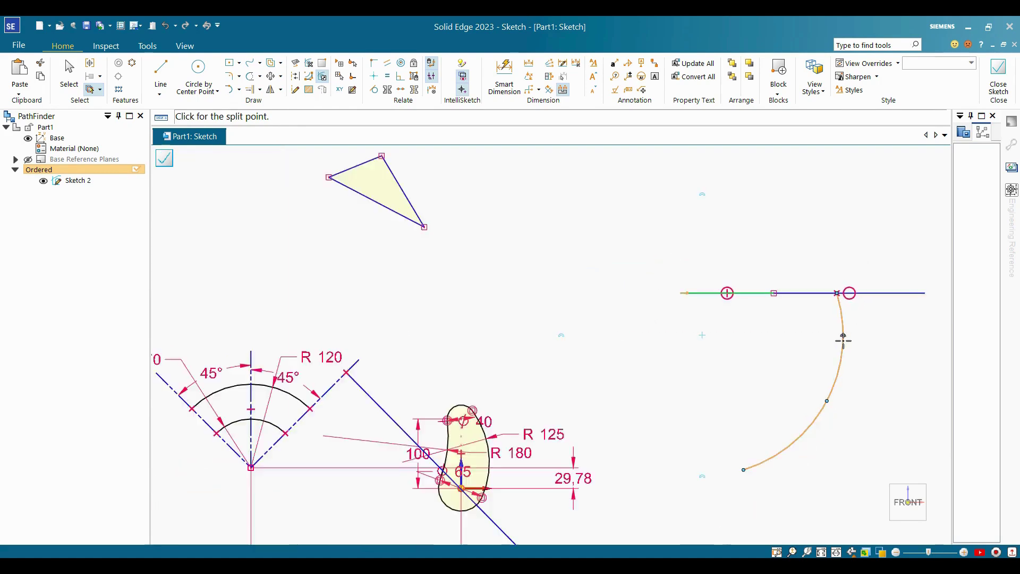
scroll(844, 340, "down", 1)
scroll(847, 365, "up", 3)
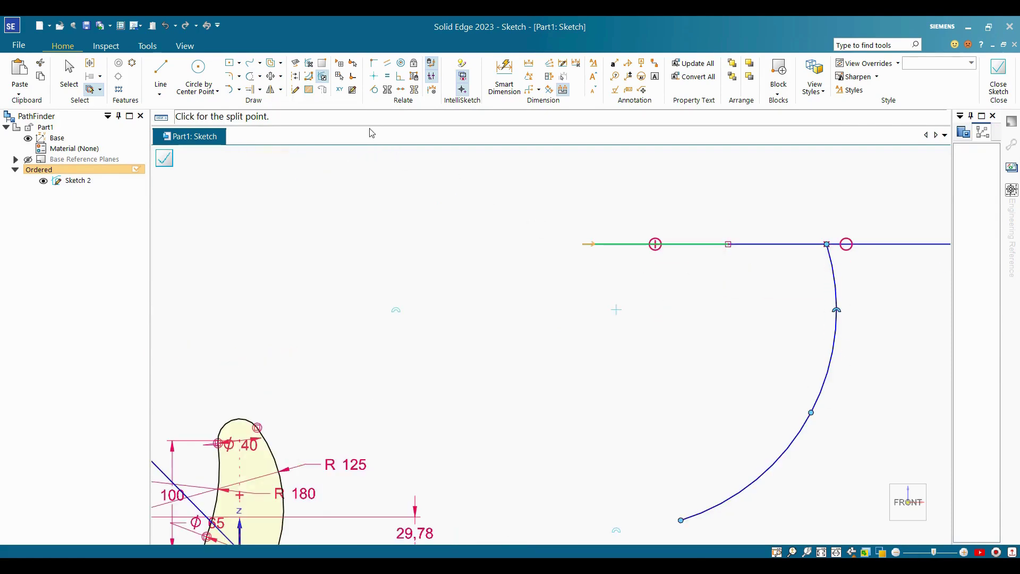
right_click(773, 312)
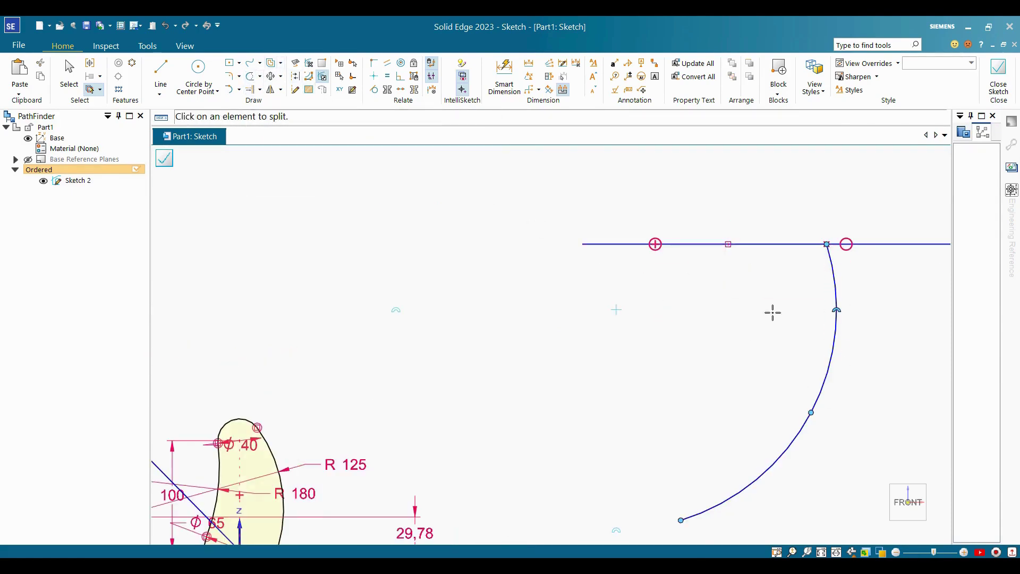
Step: Split the open arc into two segments at a point on its lower half
left_click(835, 282)
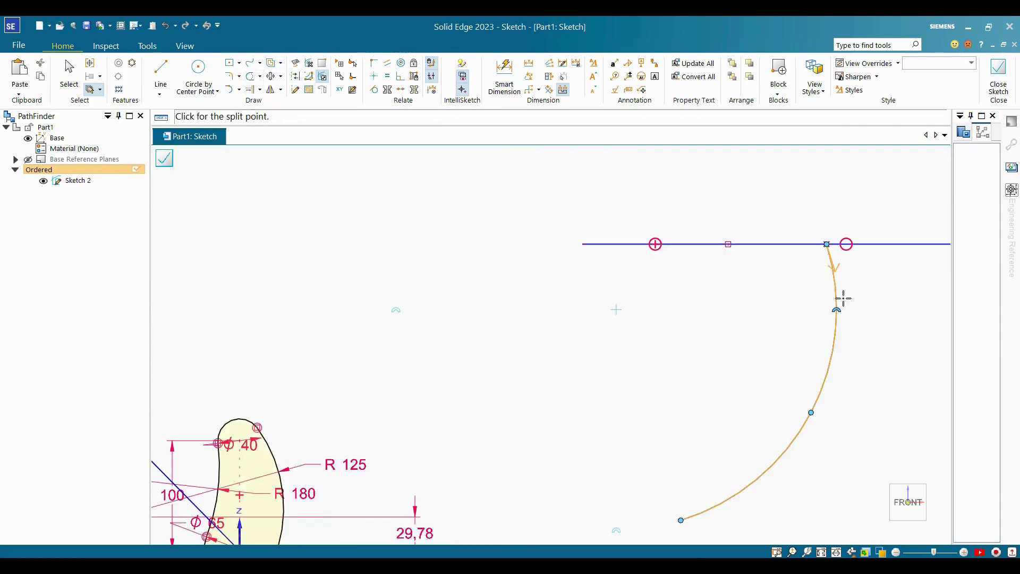
left_click(795, 442)
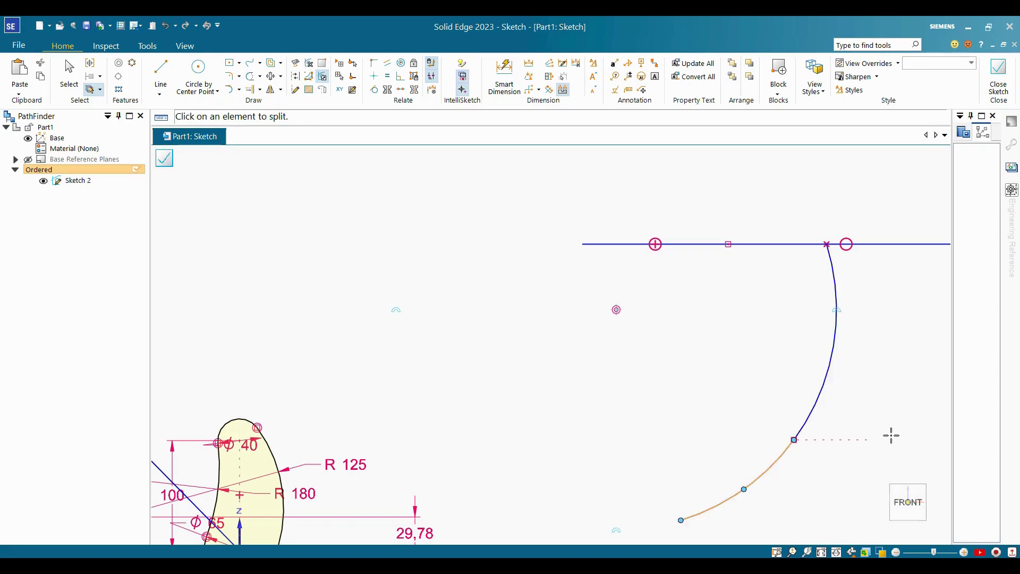
left_click(831, 360)
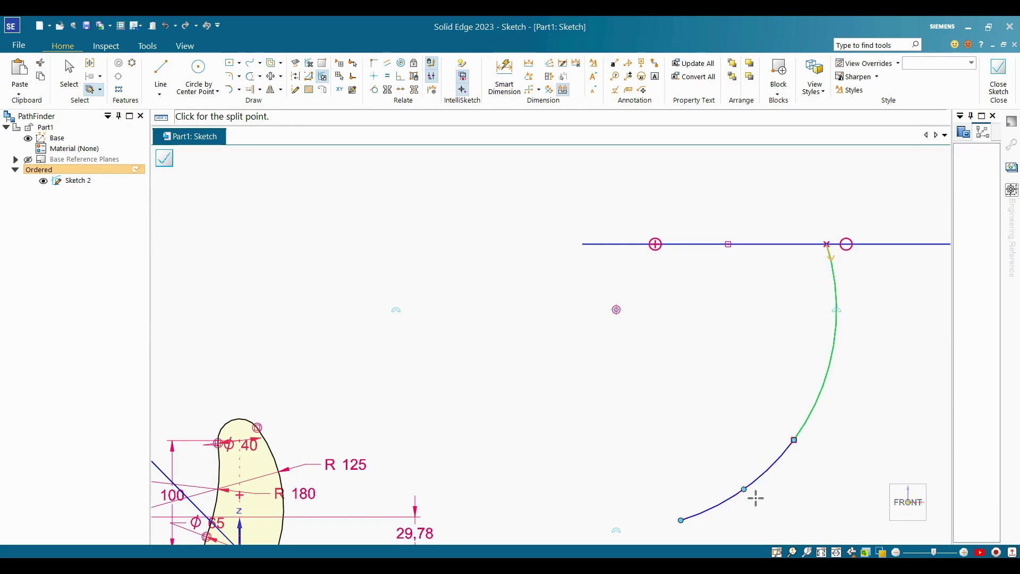
scroll(755, 498, "down", 3)
scroll(732, 358, "up", 3)
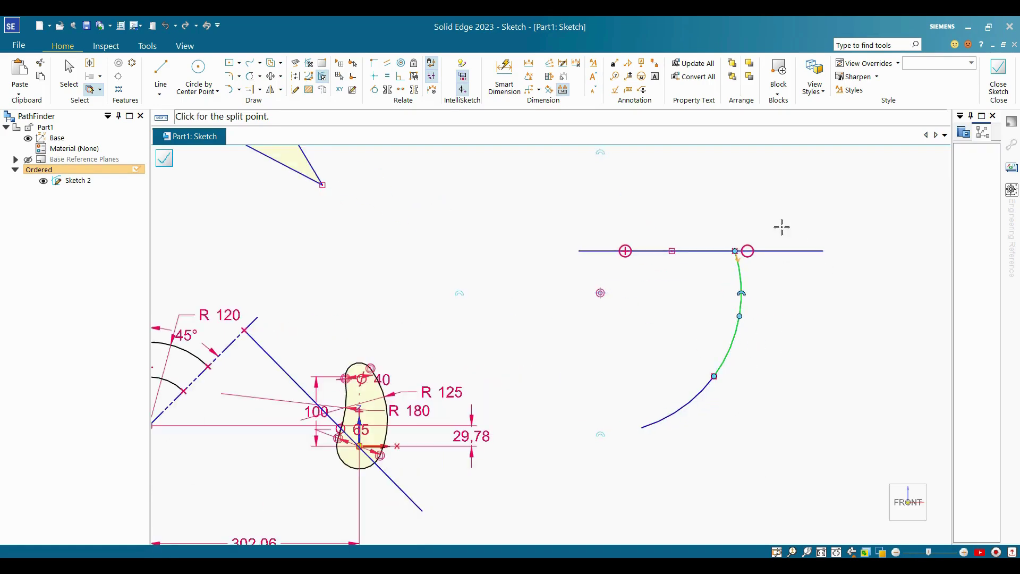
Step: Offset the left segment of the split horizontal line upward six times in succession at a distance of 20 mm
left_click(272, 65)
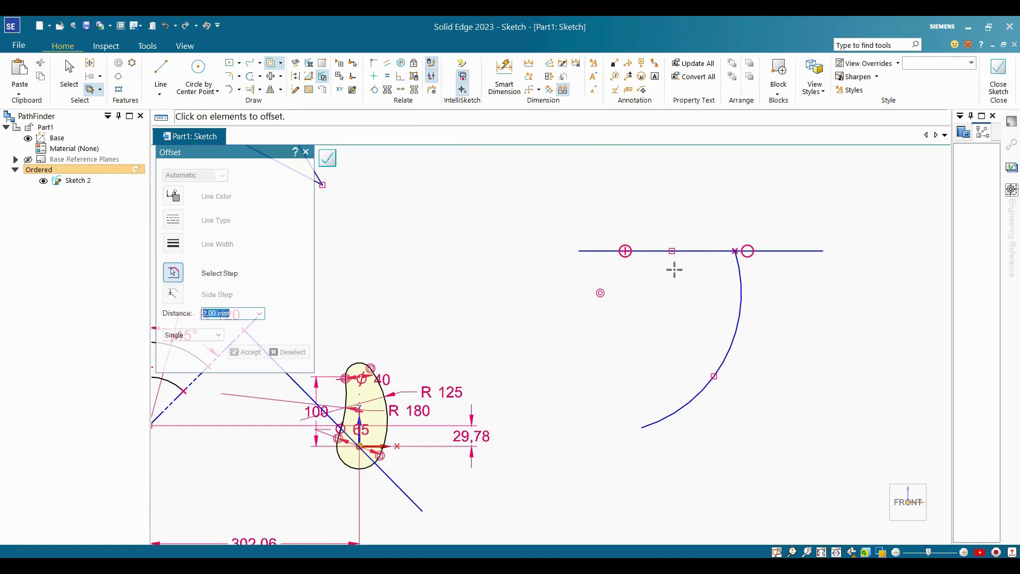
left_click(658, 251)
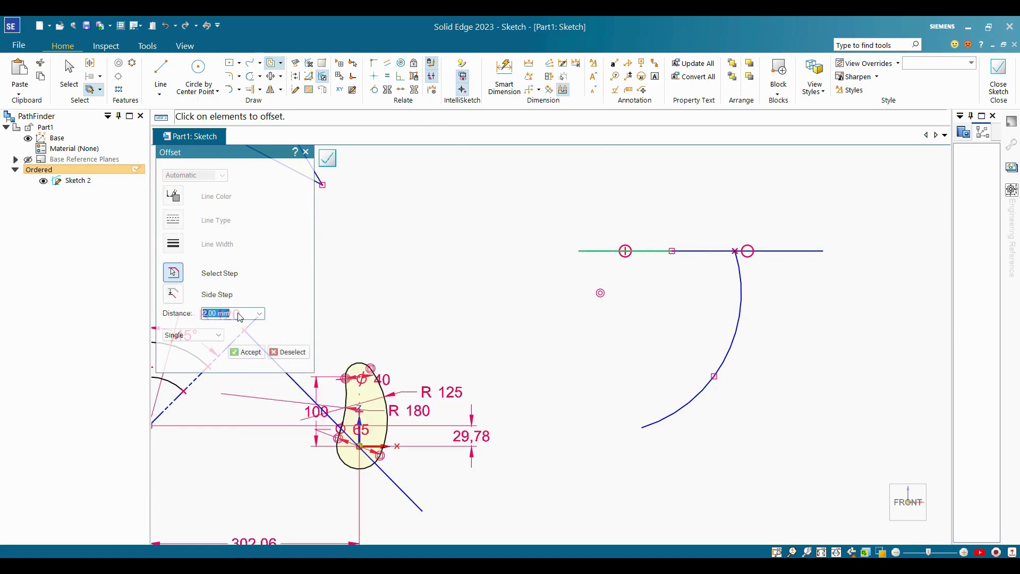
type("20")
left_click(255, 355)
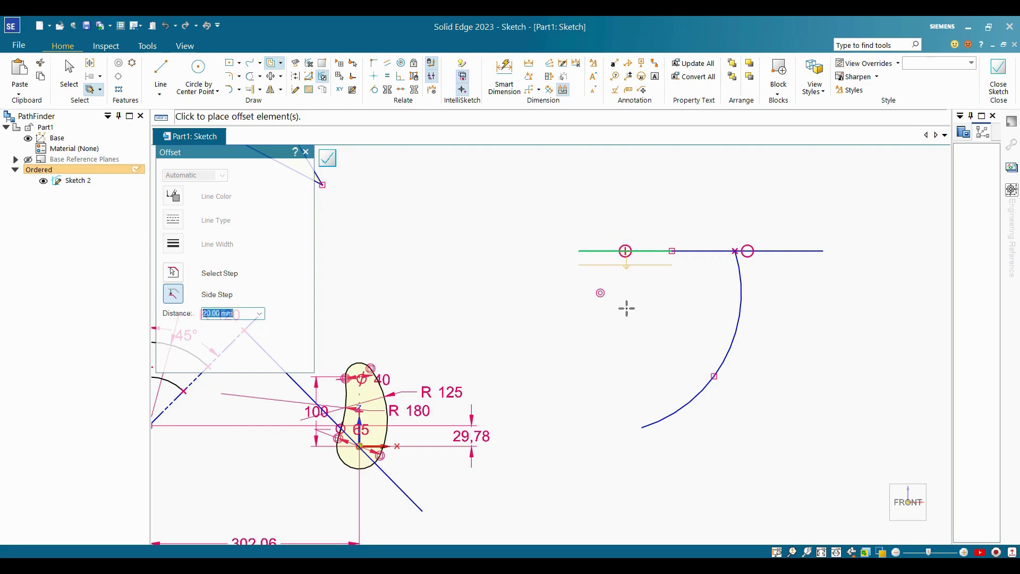
left_click(642, 210)
left_click(644, 189)
left_click(644, 181)
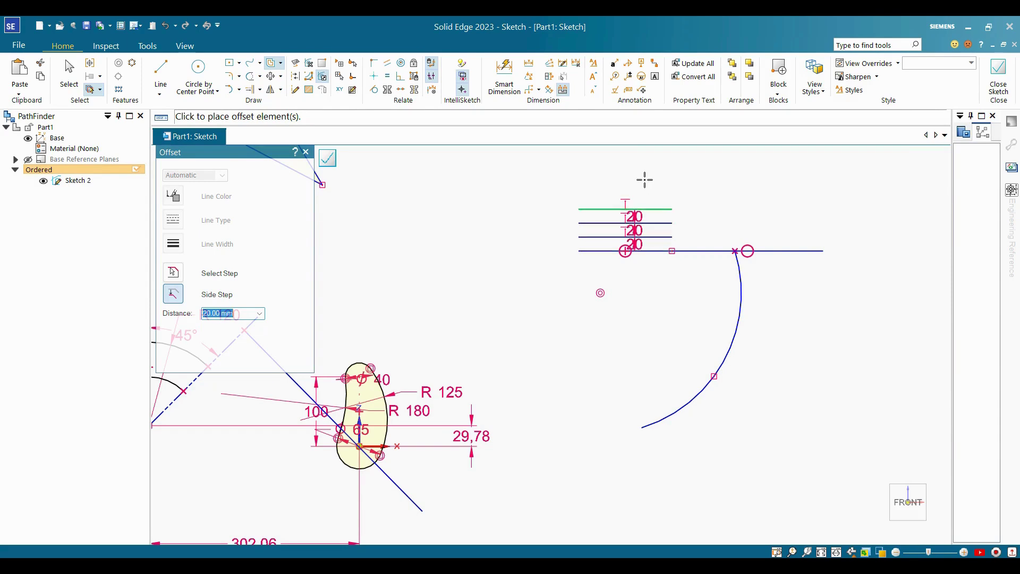
left_click(644, 175)
left_click(644, 168)
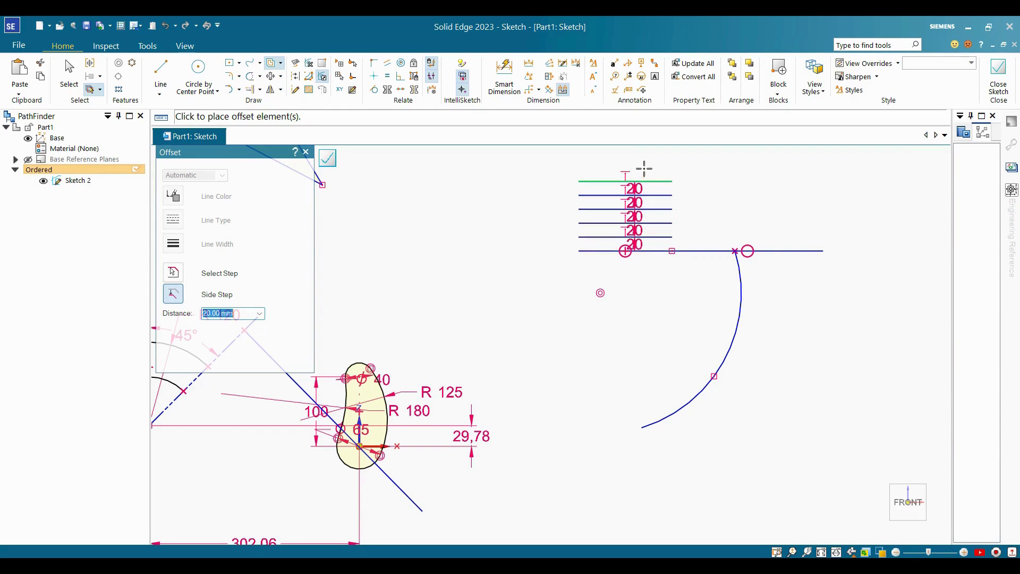
left_click(644, 157)
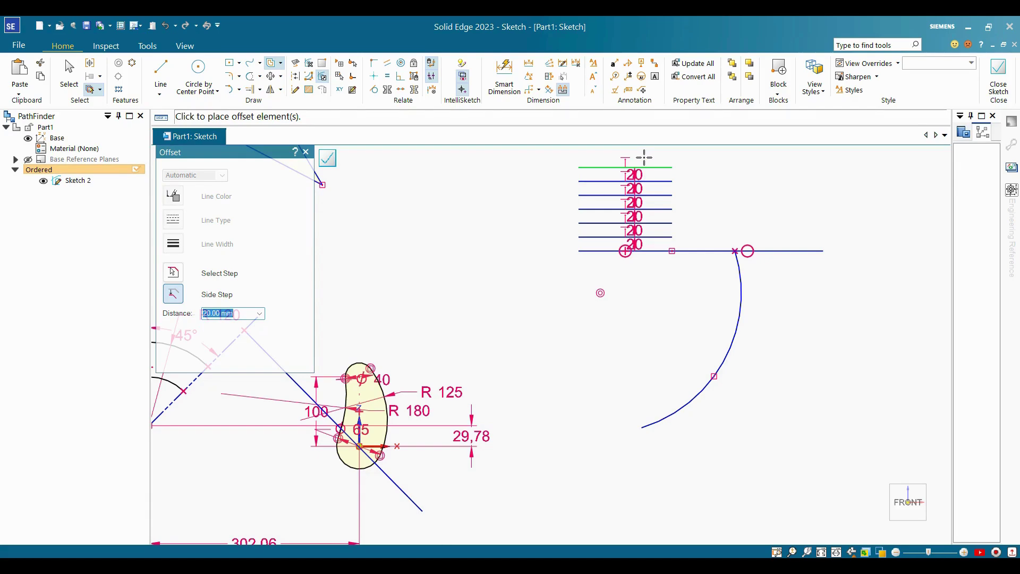
Step: Draw a small circle by center point in the empty area left of the existing sketch geometry
left_click(198, 74)
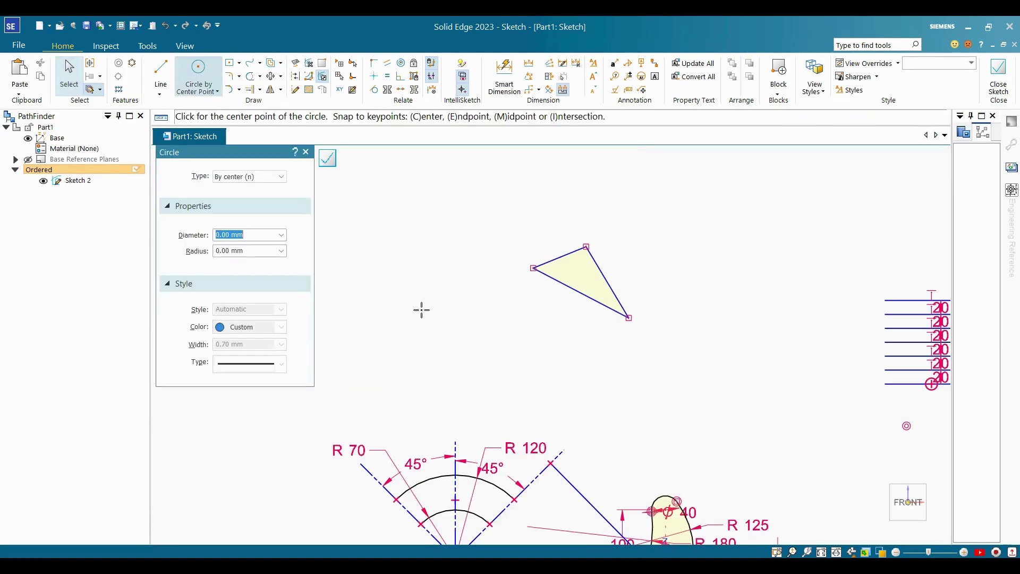
scroll(743, 314, "down", 4)
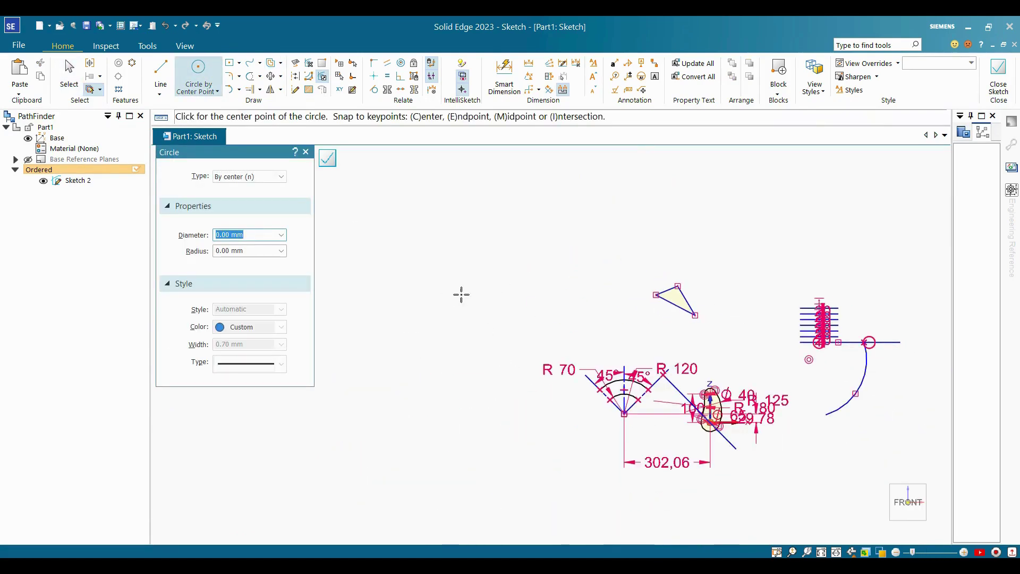
scroll(461, 294, "up", 2)
scroll(606, 285, "down", 5)
scroll(526, 307, "up", 5)
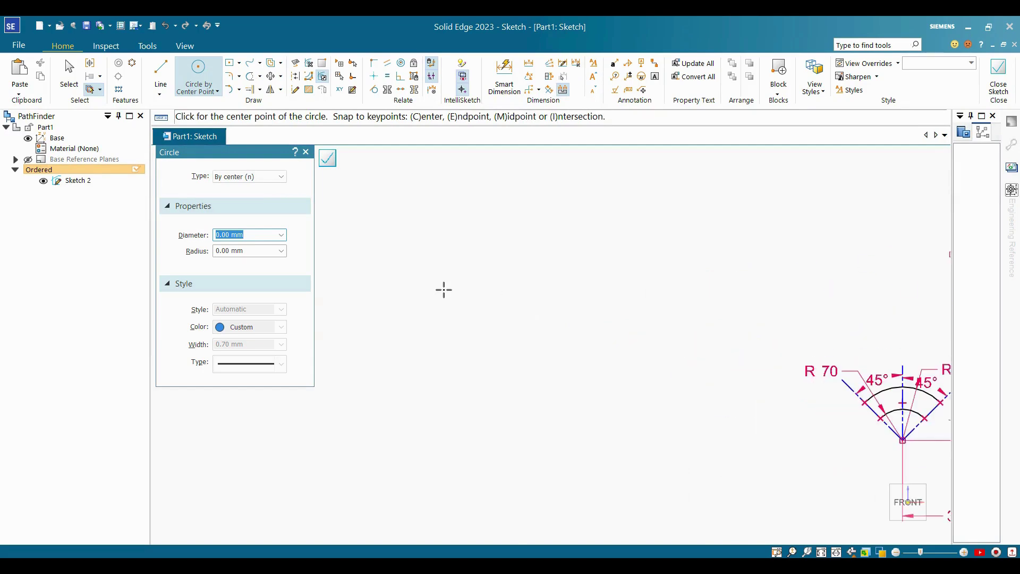
scroll(462, 298, "up", 2)
left_click(477, 305)
left_click(495, 270)
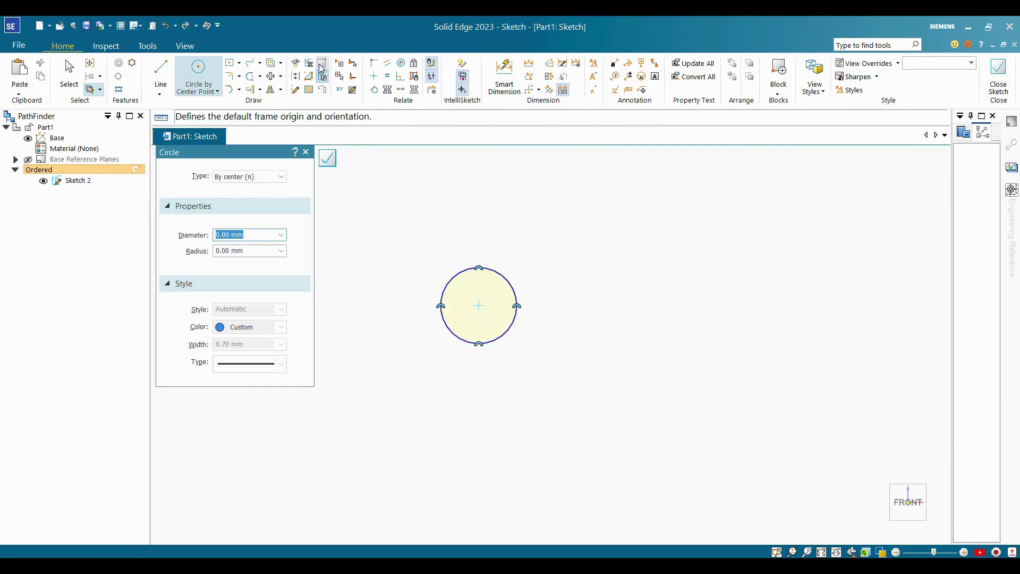
key("Escape")
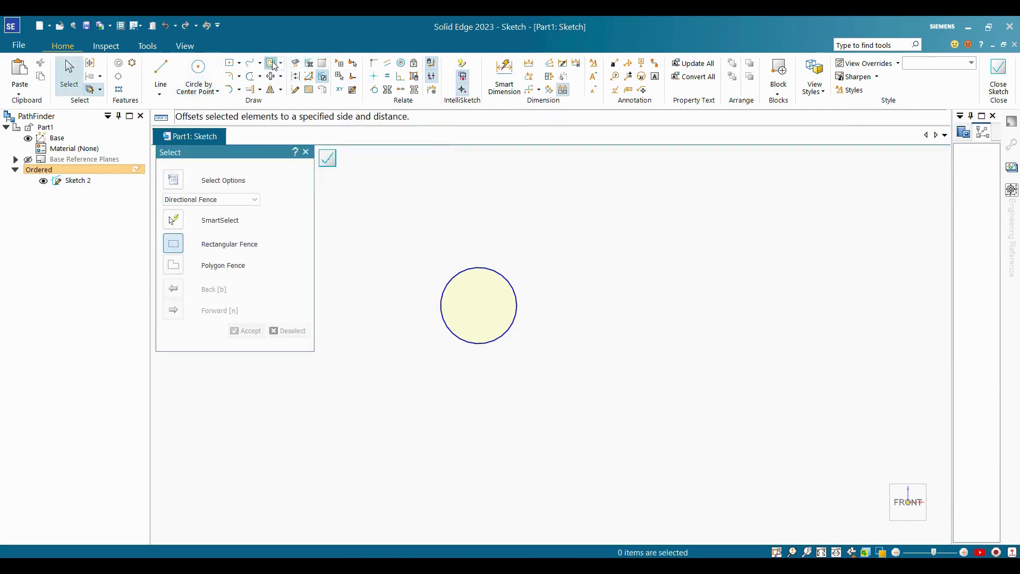
Step: Offset the circle outward eight times in succession at a distance of 30 mm to form concentric circles
left_click(273, 65)
left_click(502, 274)
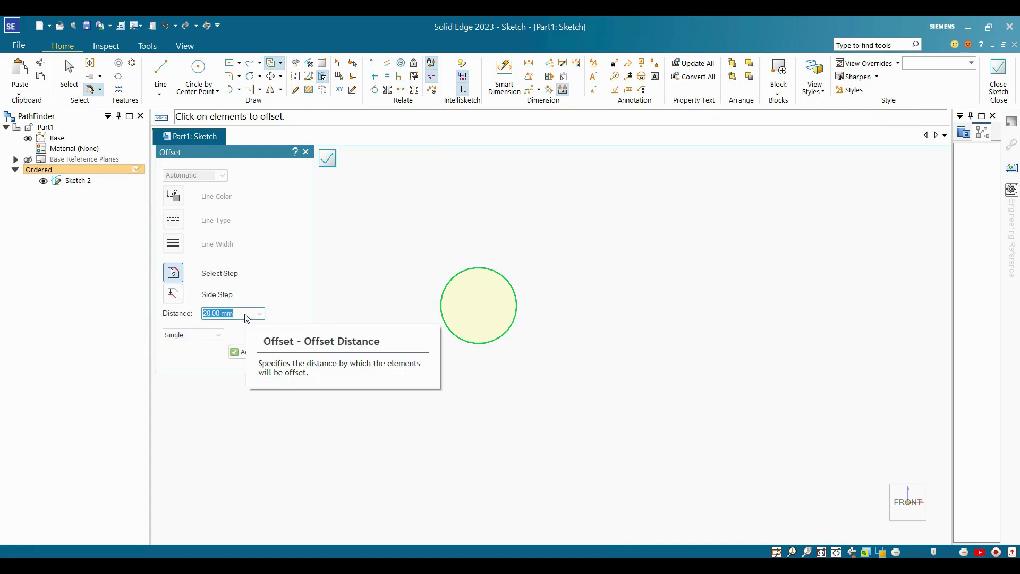
type("30")
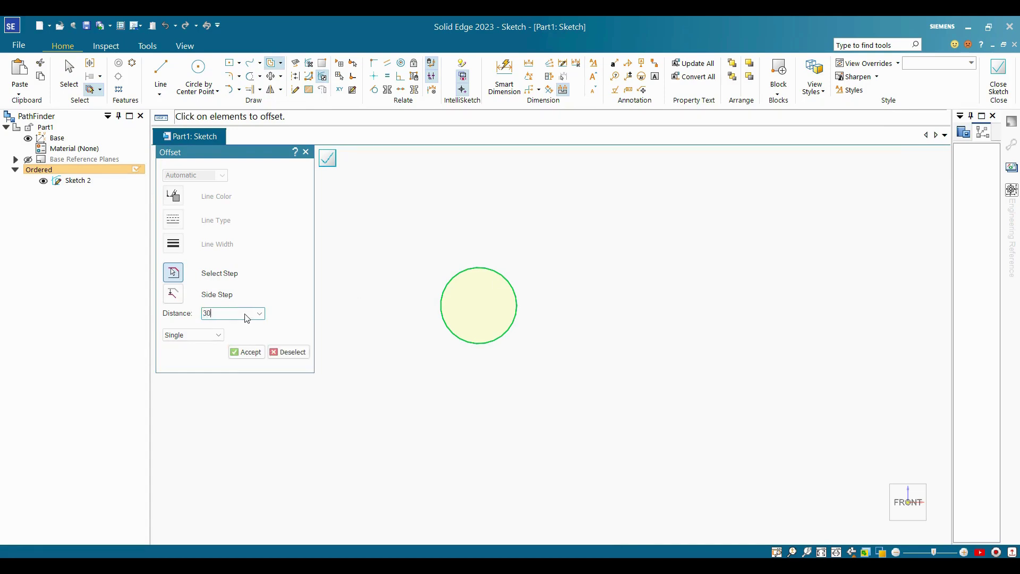
key("Return")
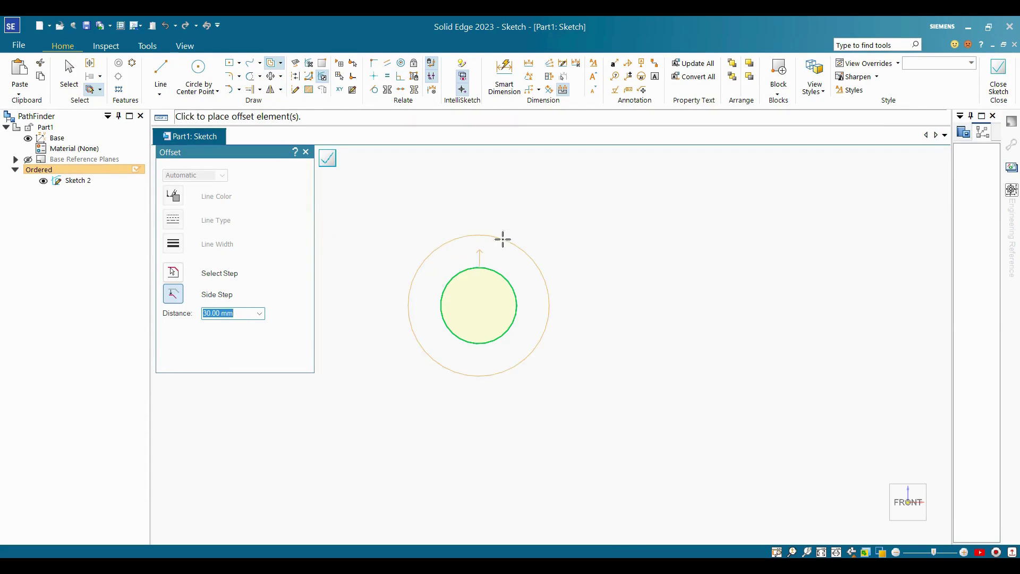
left_click(524, 228)
left_click(585, 220)
left_click(621, 221)
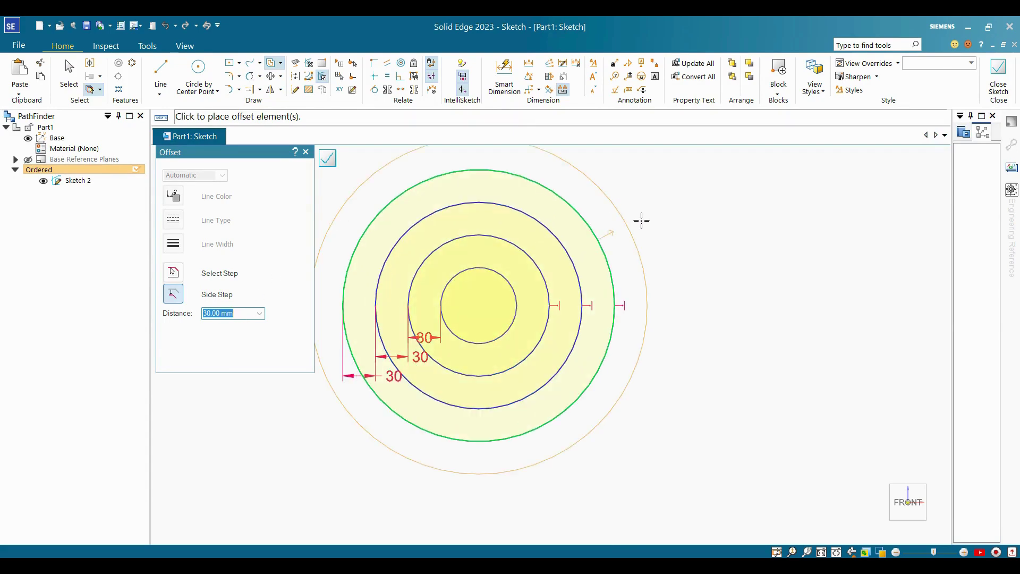
left_click(669, 231)
left_click(718, 248)
left_click(742, 303)
scroll(746, 325, "down", 3)
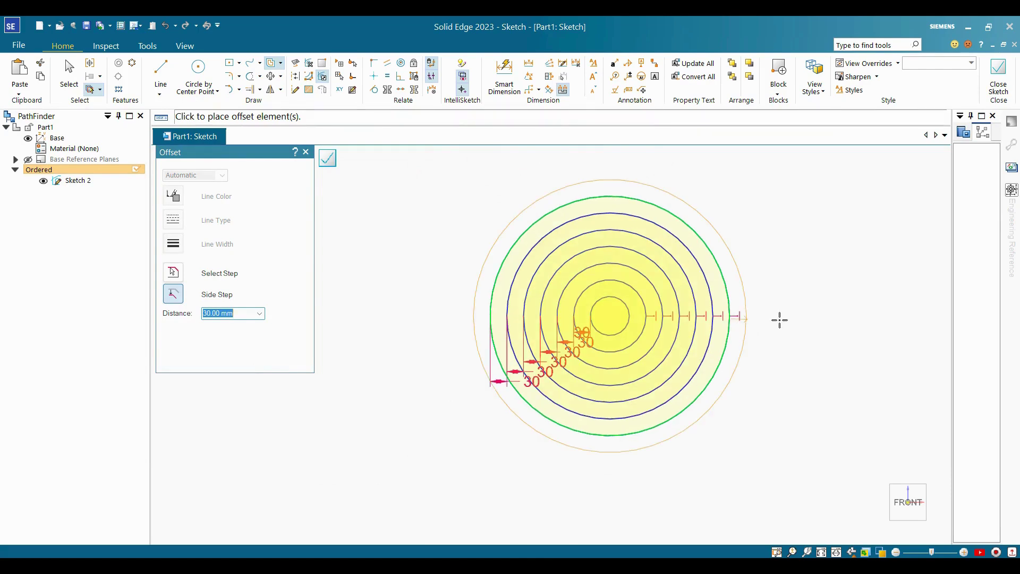
left_click(785, 318)
left_click(810, 304)
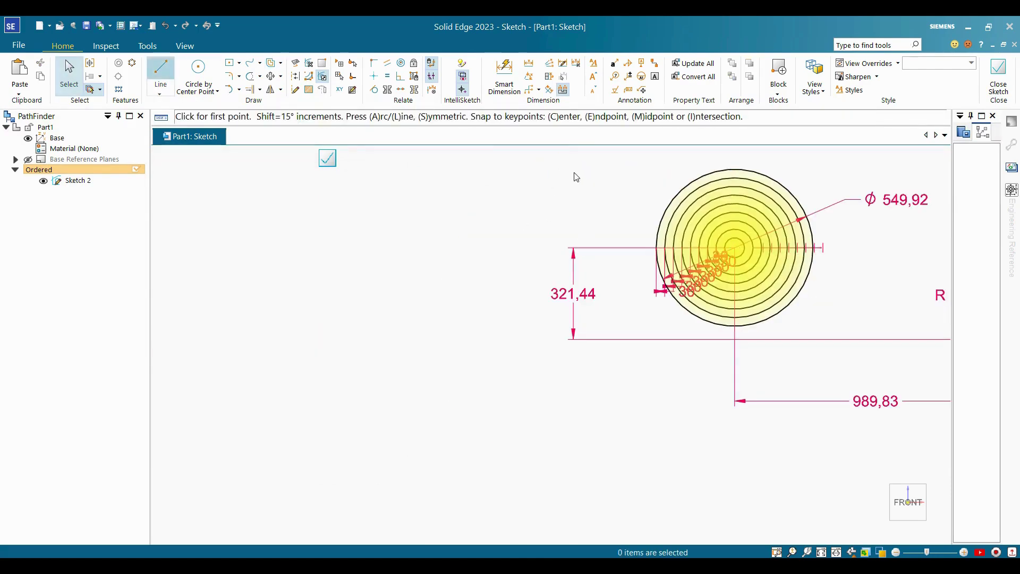
Step: Draw a short vertical line left of the concentric circles and offset it leftward three times at 30 mm
left_click(574, 171)
left_click(574, 233)
left_click(271, 64)
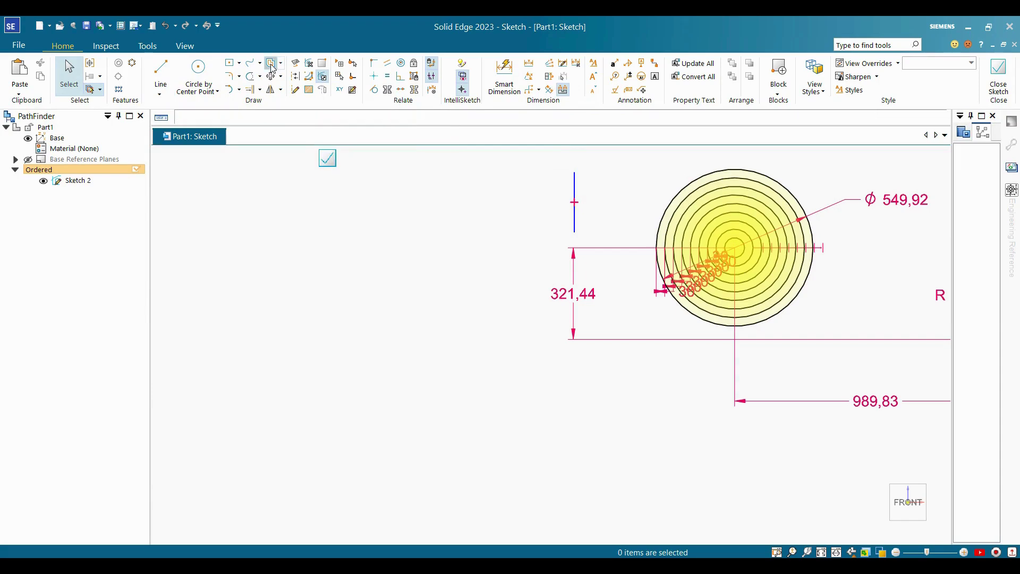
left_click(574, 184)
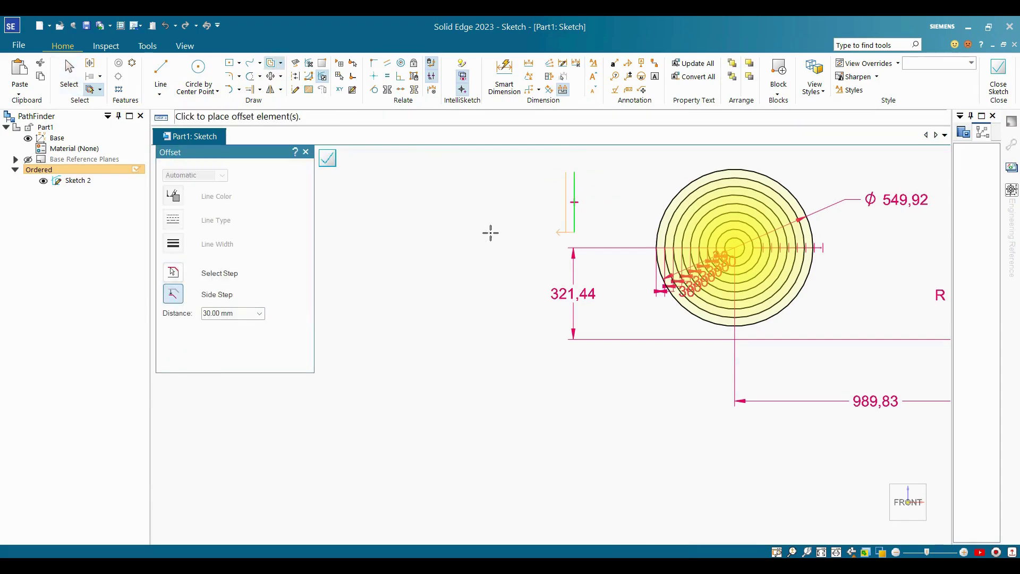
left_click(518, 222)
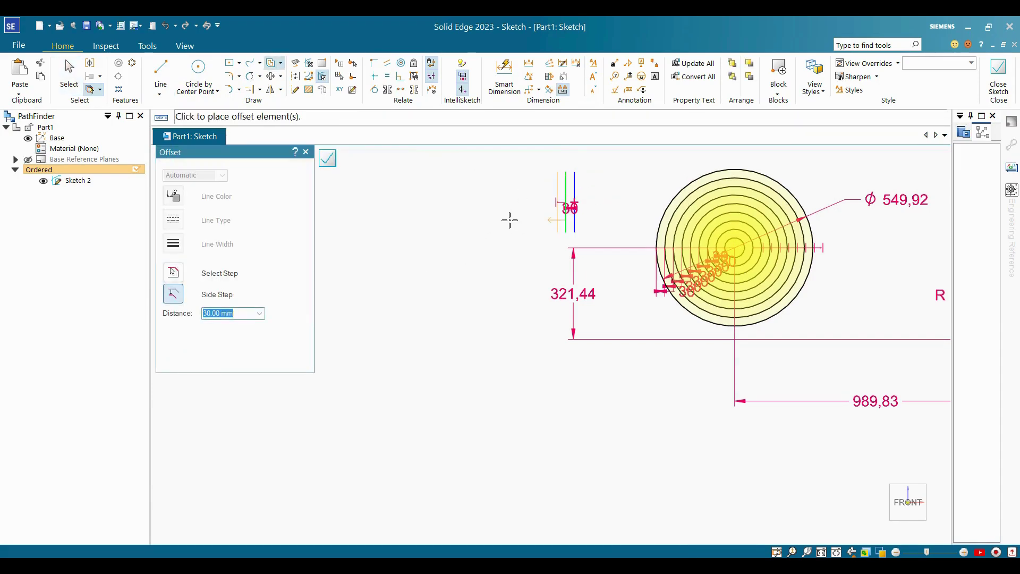
left_click(508, 219)
left_click(493, 220)
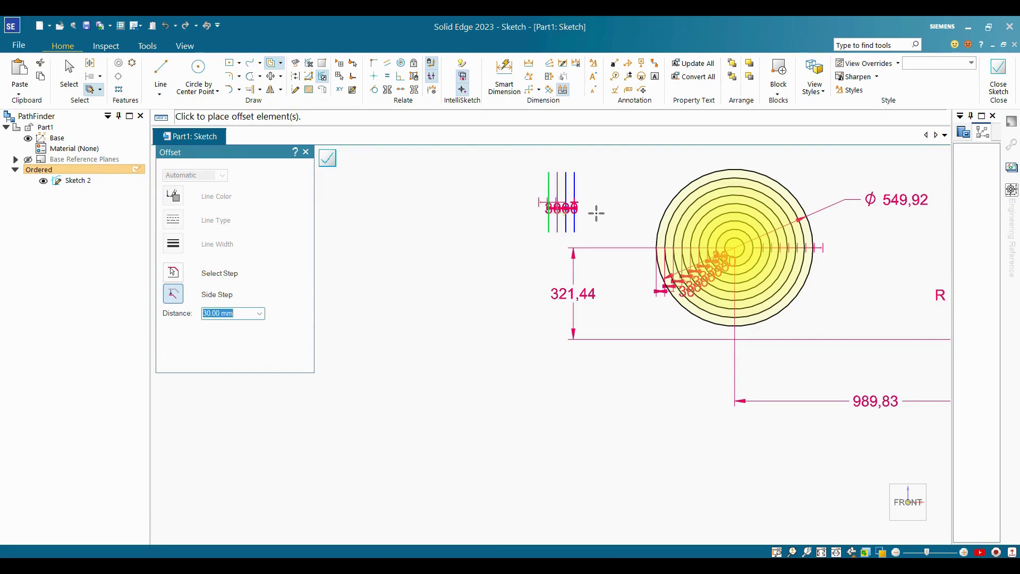
Step: Continue offsetting the leftmost vertical line to the left four more times at 30 mm
scroll(596, 213, "up", 3)
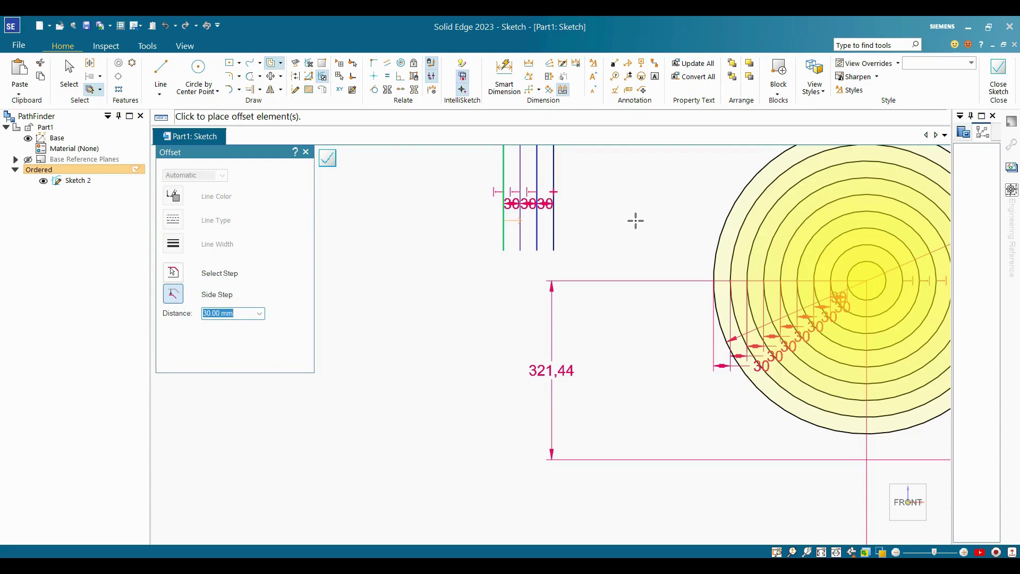
scroll(619, 244, "down", 2)
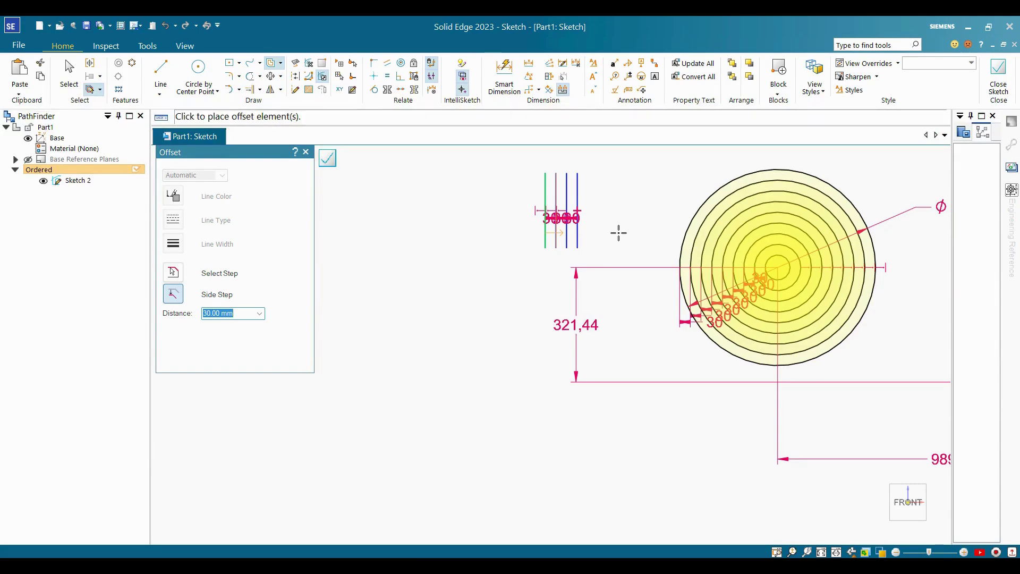
left_click(619, 233)
left_click(500, 215)
left_click(485, 219)
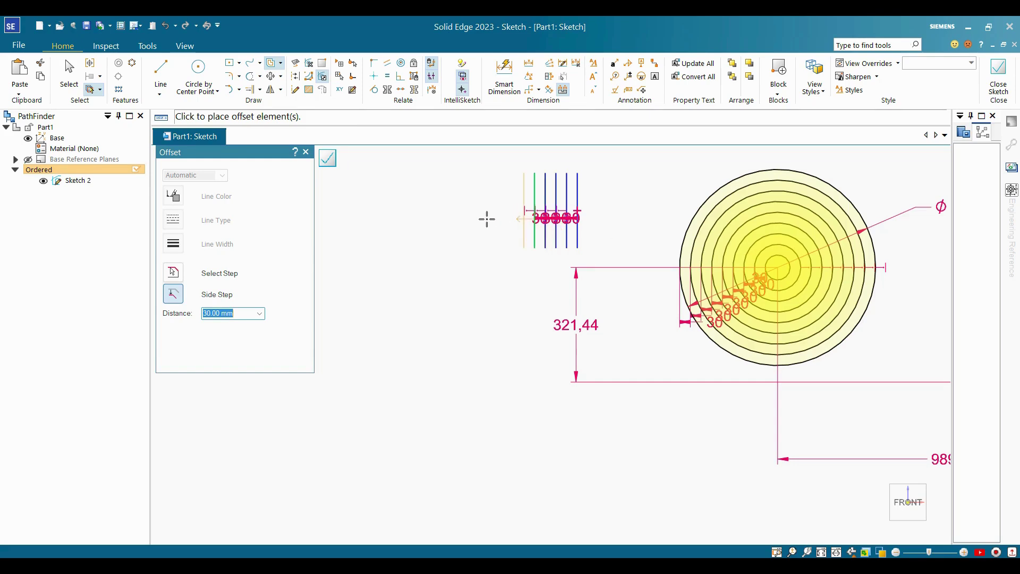
left_click(487, 213)
left_click(487, 212)
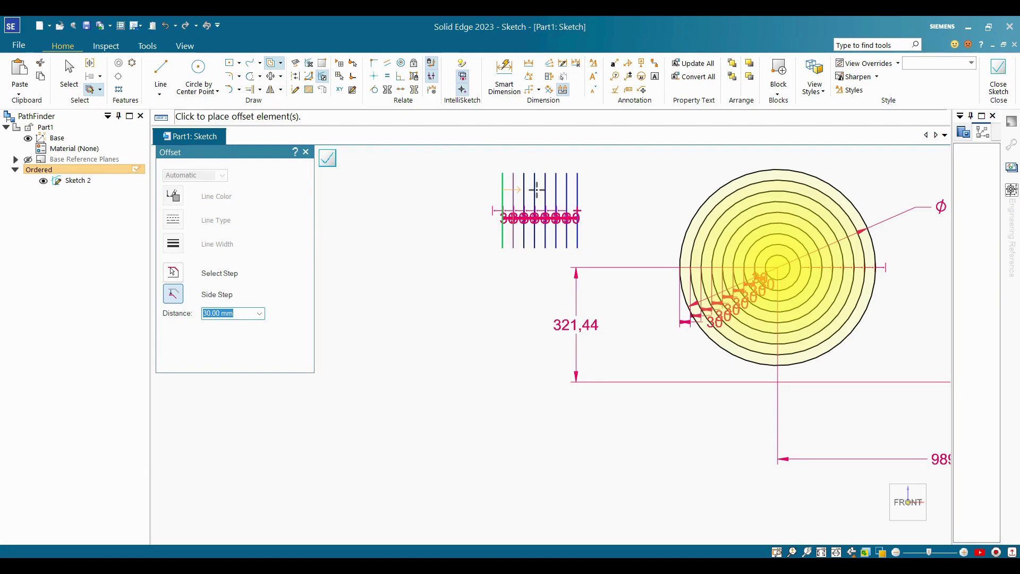
key("Escape")
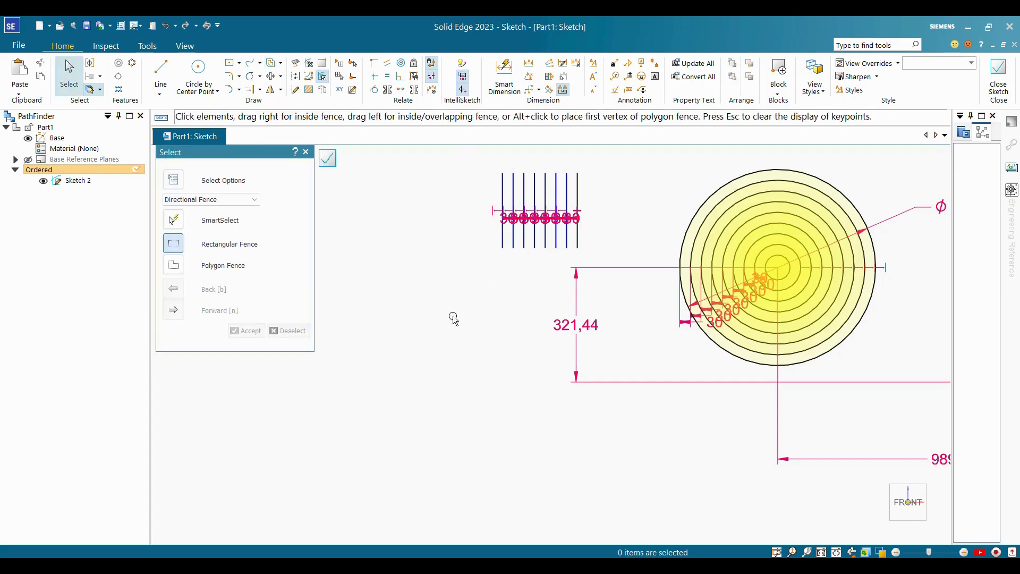
Step: Sketch a stepped line chain left of the parallel lines: vertical down, horizontal right about 258 mm, then vertical down
left_click(278, 63)
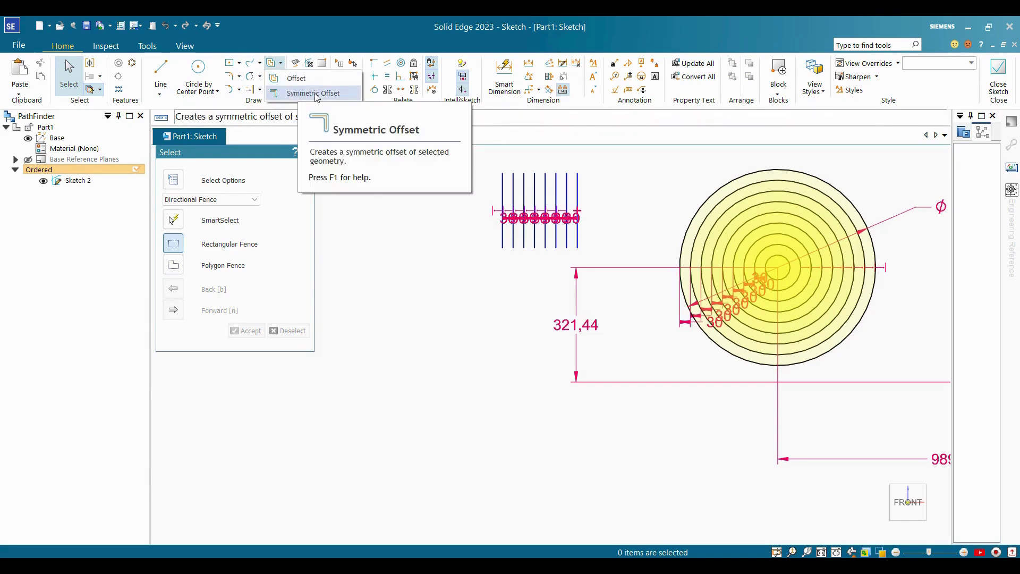
left_click(172, 84)
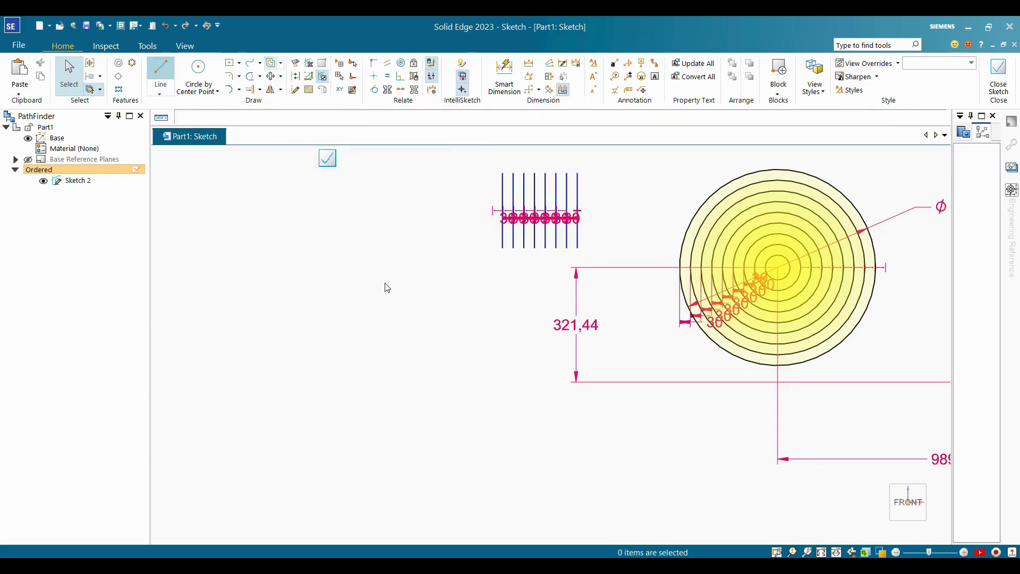
left_click(392, 188)
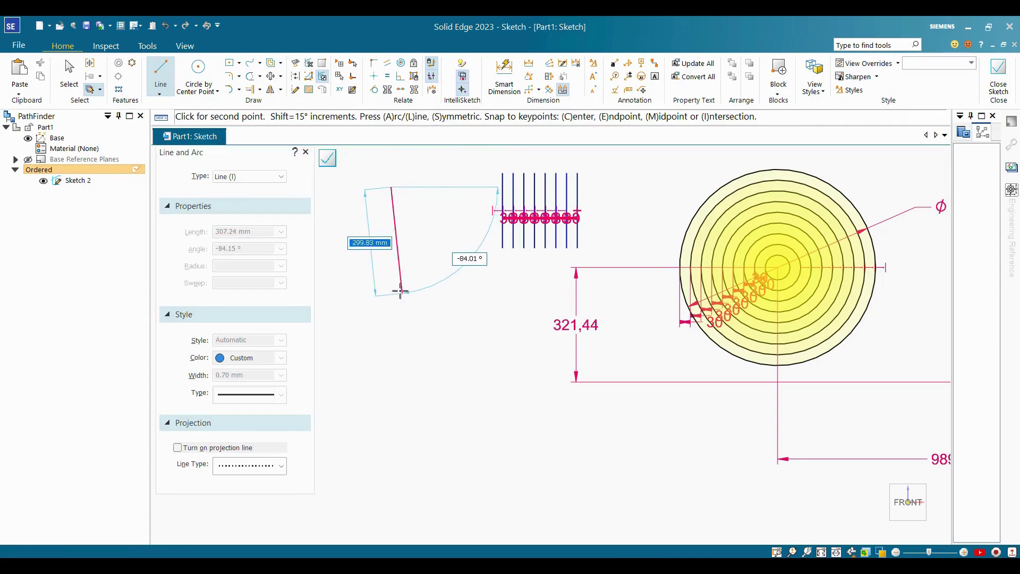
left_click(391, 292)
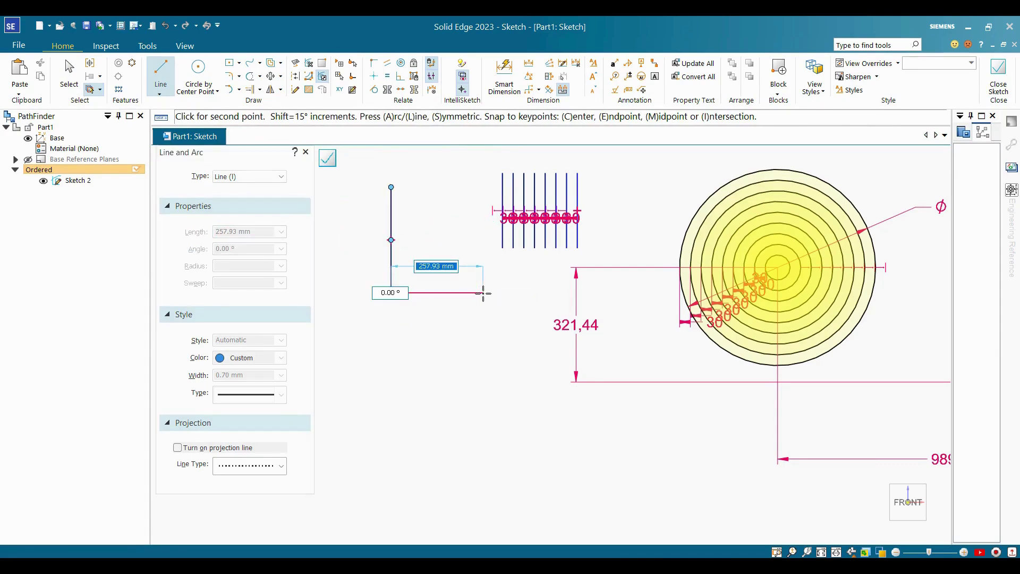
left_click(483, 292)
left_click(483, 388)
key("Escape")
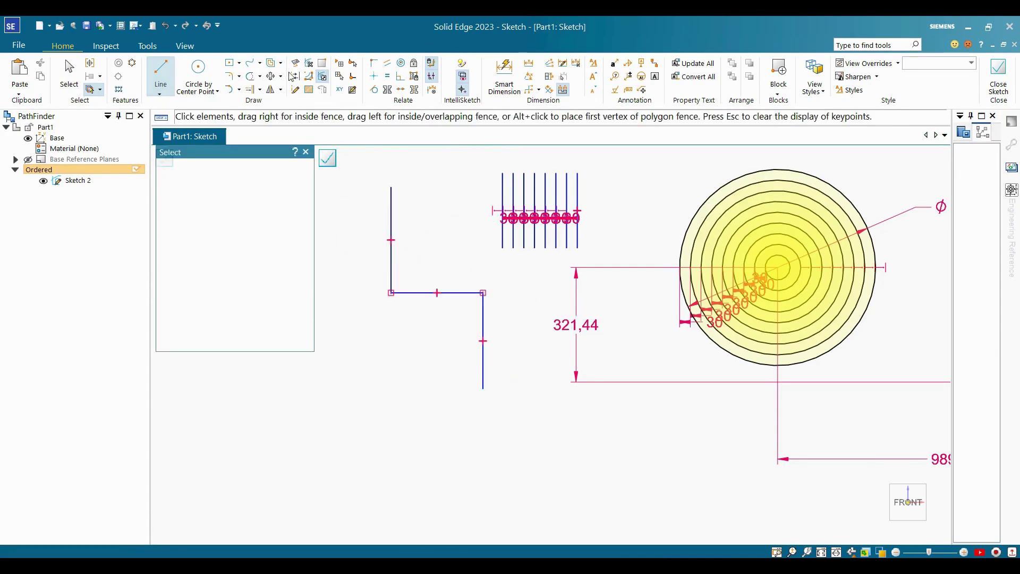
Step: Create a Symmetric Offset around the stepped line chain with a width of 50 mm and a radius of 5 mm
left_click(280, 63)
left_click(308, 91)
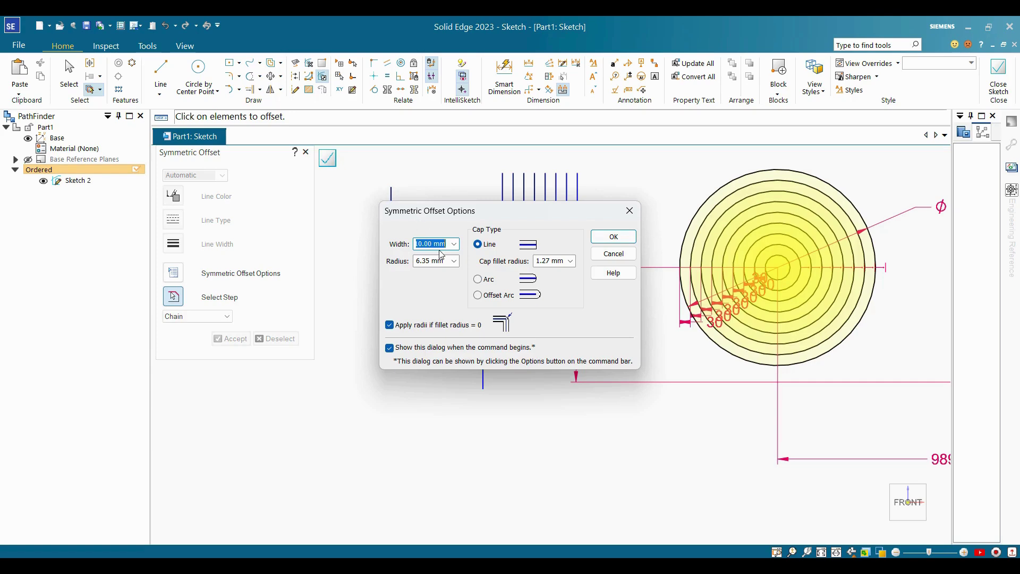
type("20")
left_click(446, 260)
type("5")
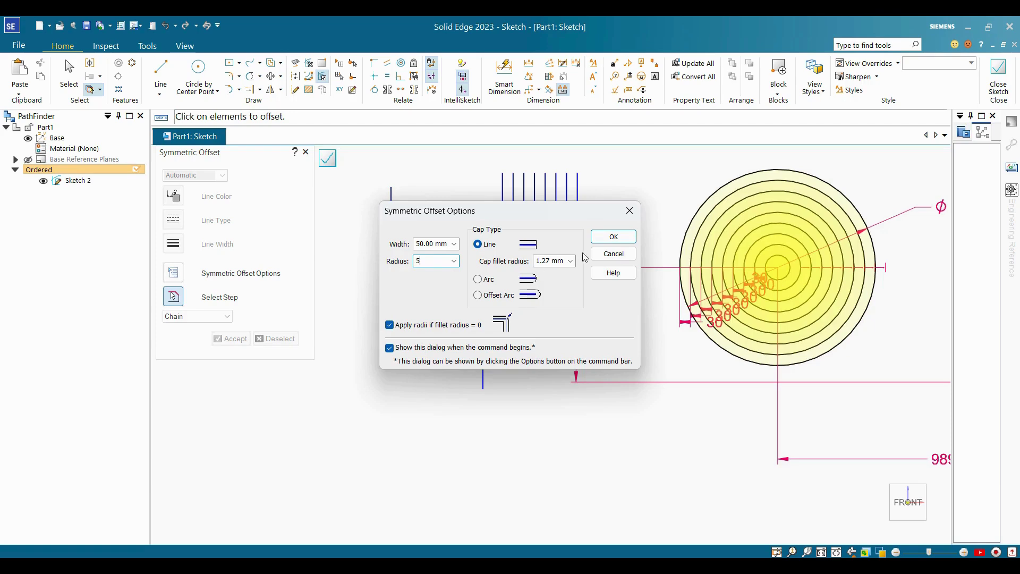
left_click(613, 237)
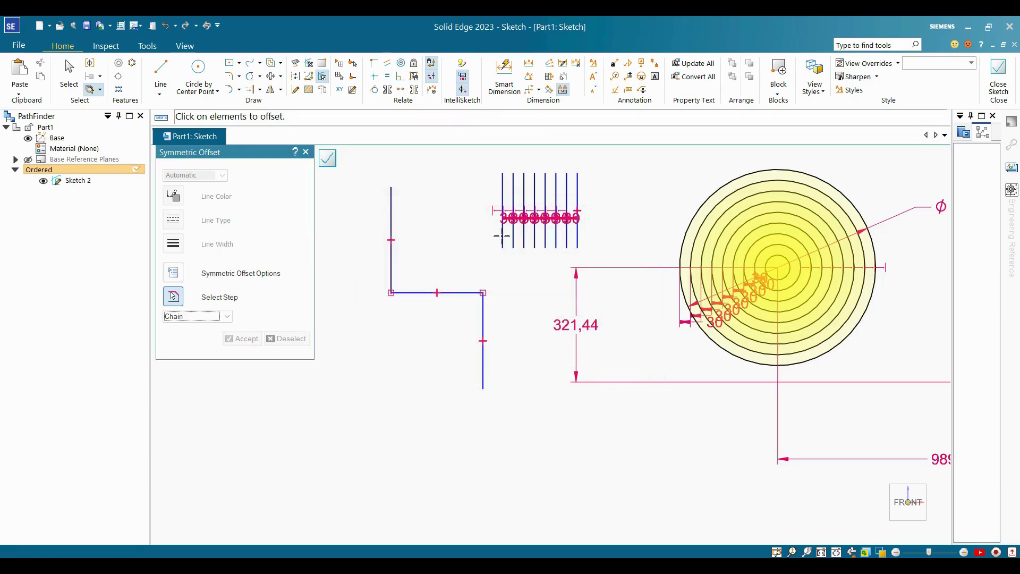
left_click(393, 208)
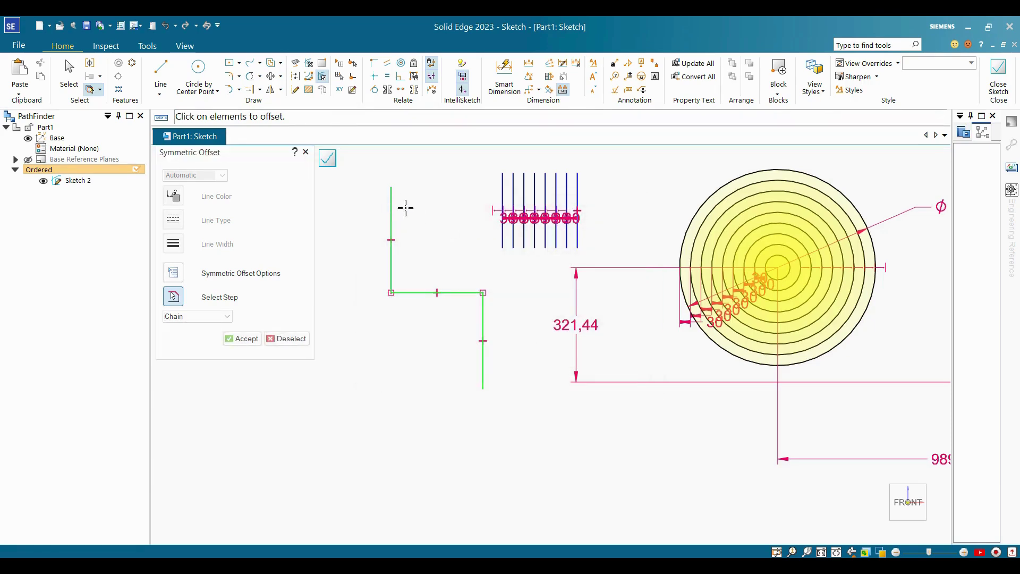
left_click(256, 337)
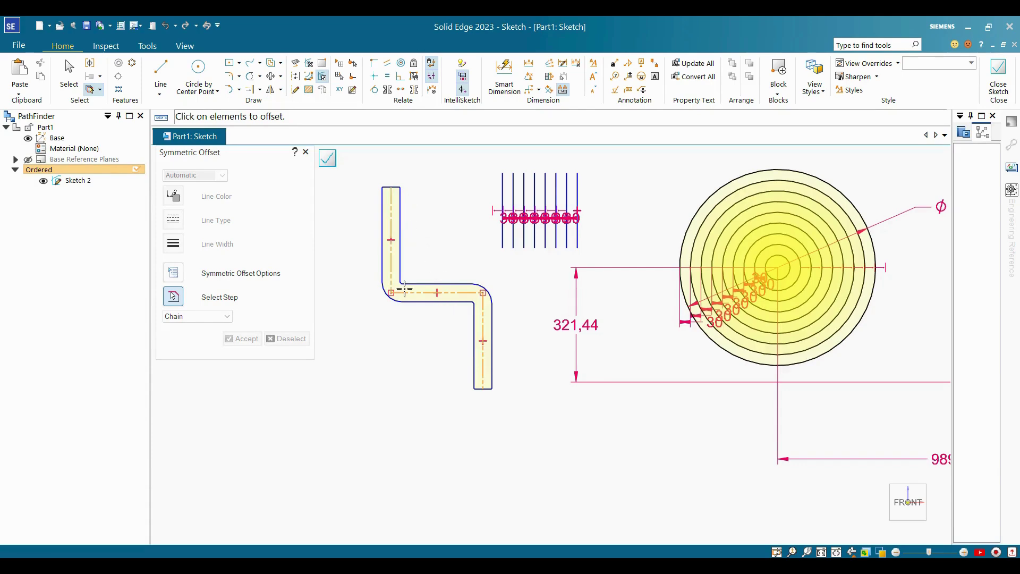
Step: Check the inner and outer corner radii at the upper bend of the symmetric offset with Smart Dimension, without placing dimensions
scroll(404, 289, "up", 3)
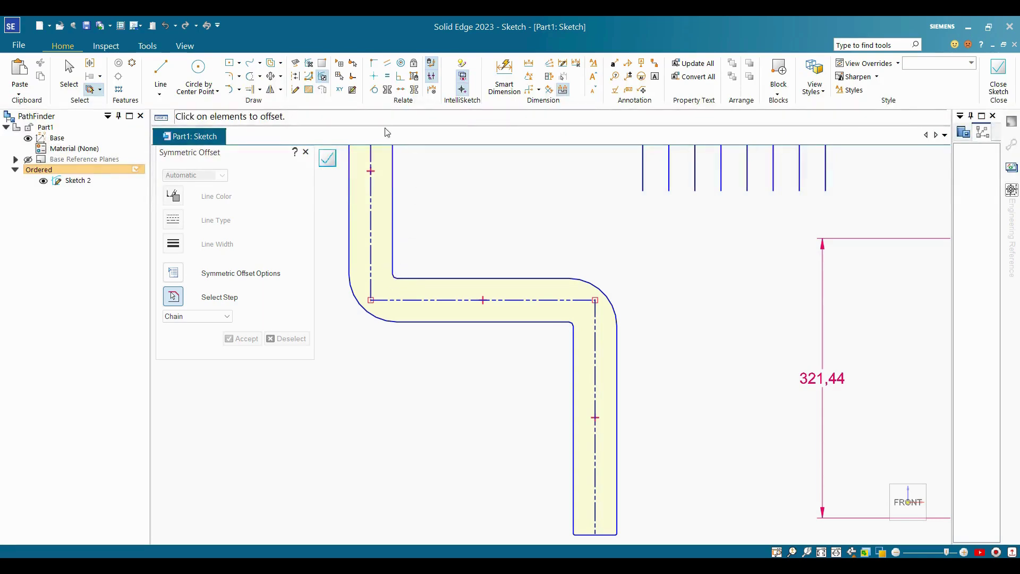
left_click(505, 74)
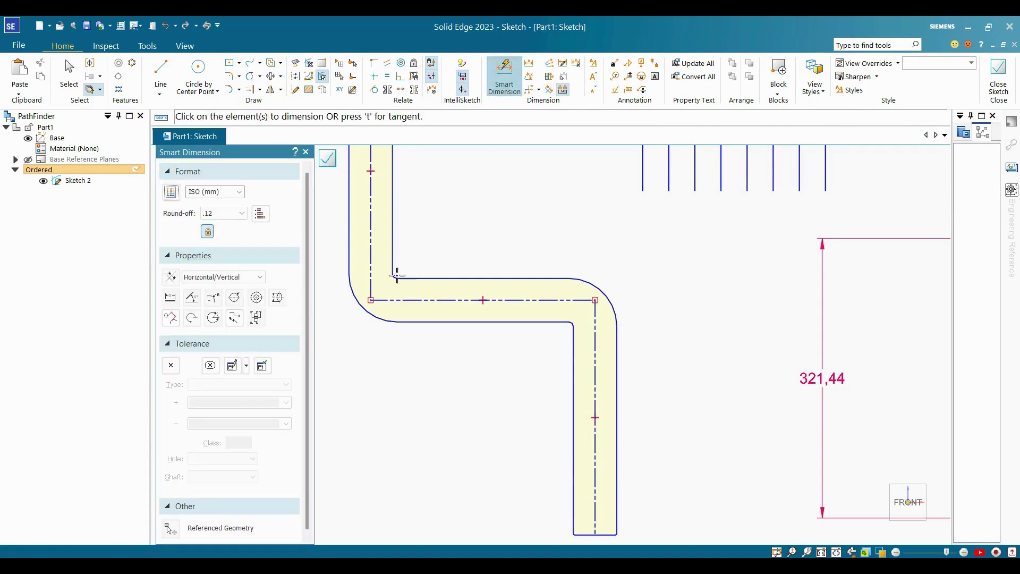
left_click(396, 275)
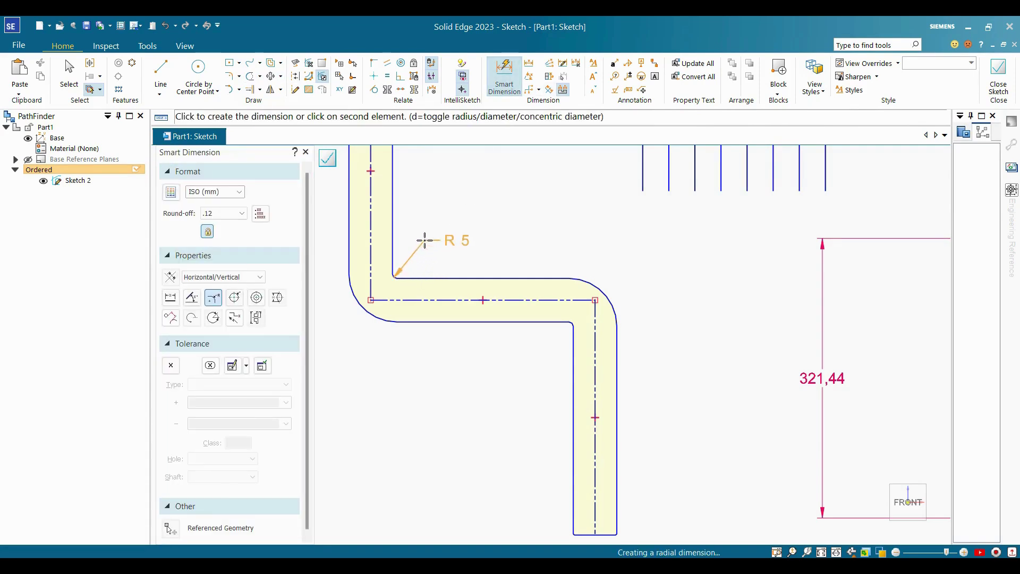
key("Escape")
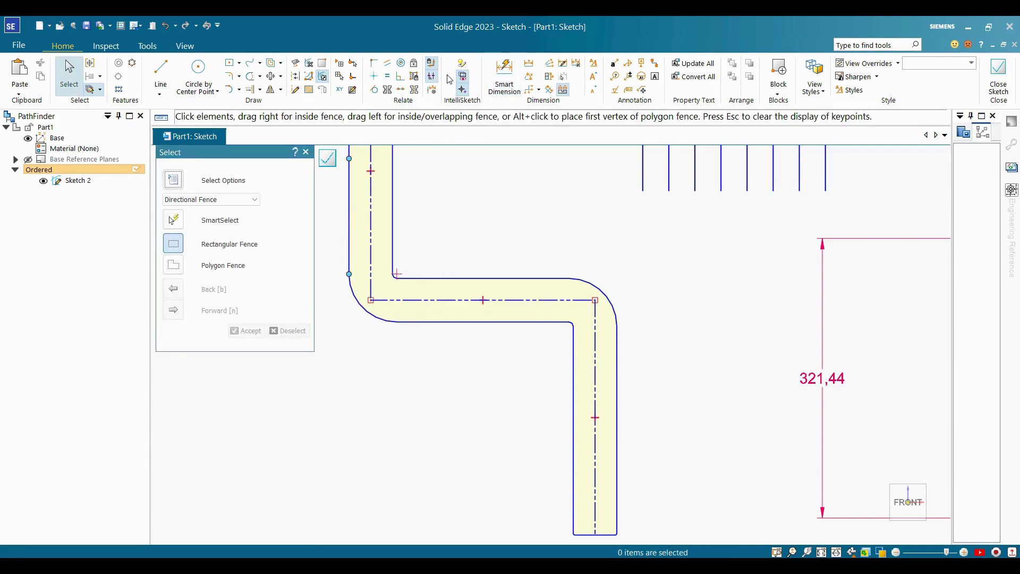
left_click(502, 81)
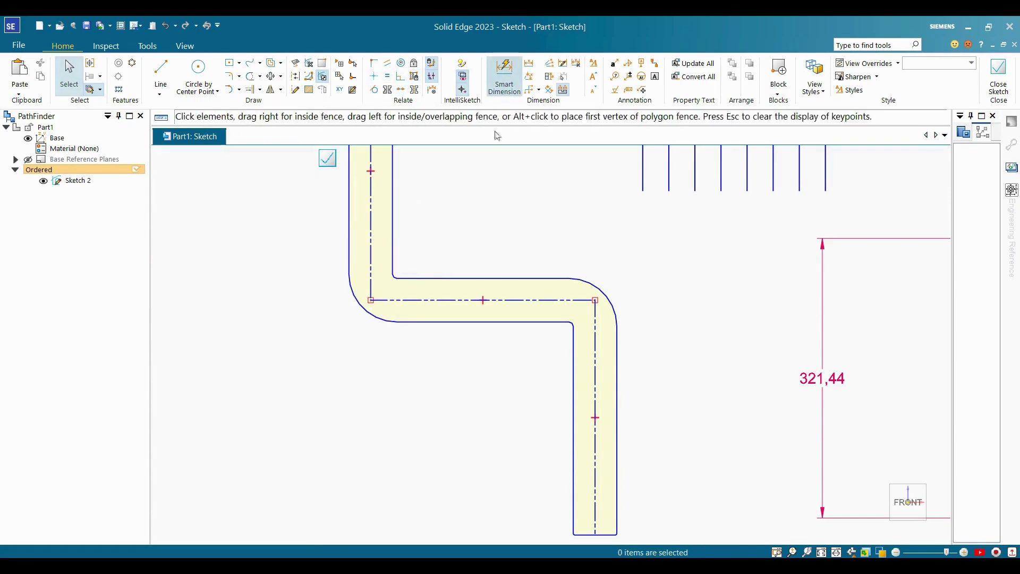
left_click(363, 311)
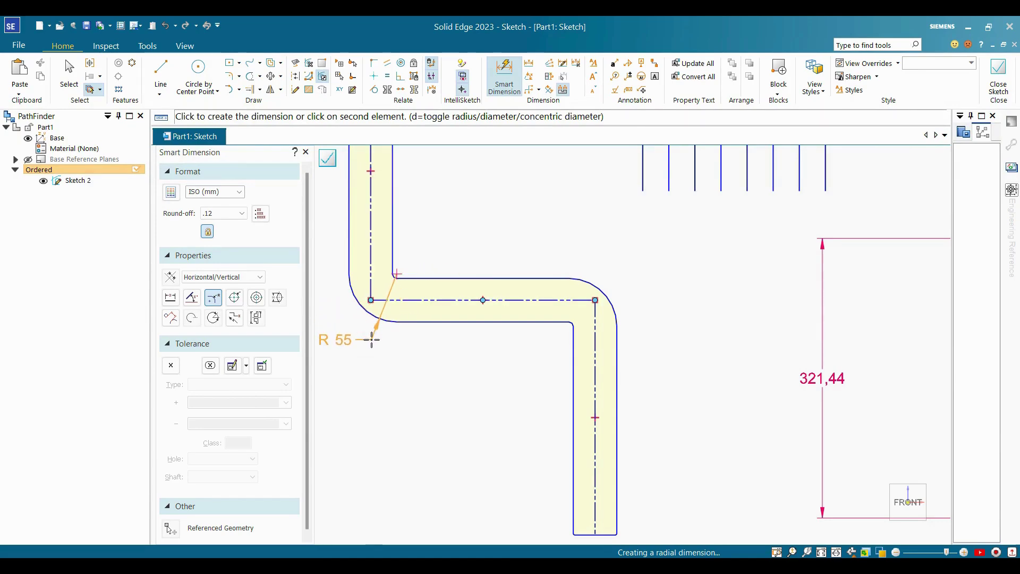
right_click(488, 213)
scroll(488, 214, "down", 3)
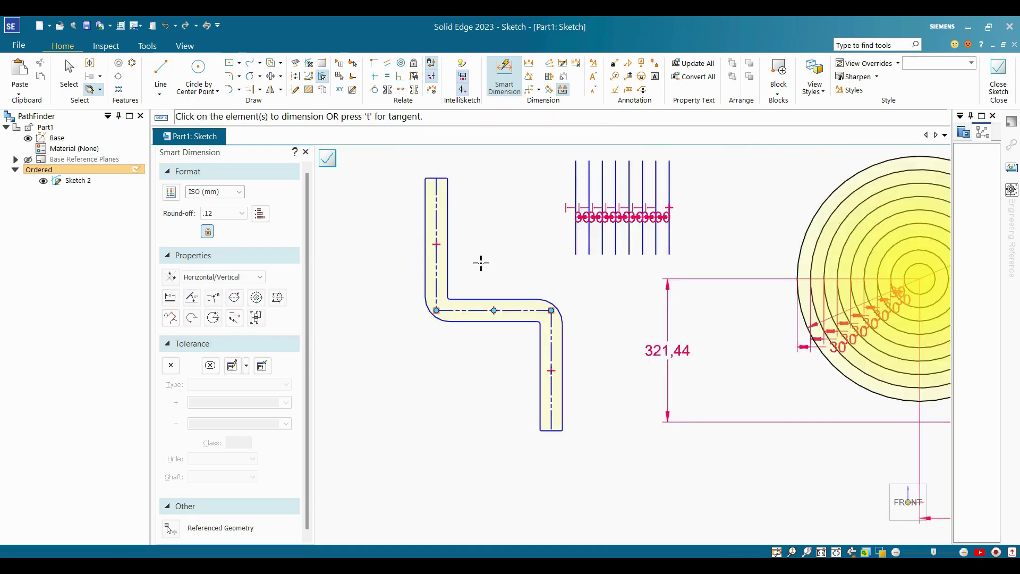
Step: Undo the line-capped offset and create a Symmetric Offset of the stepped chain with Arc caps, width 50 mm and radius 5 mm
key("Escape")
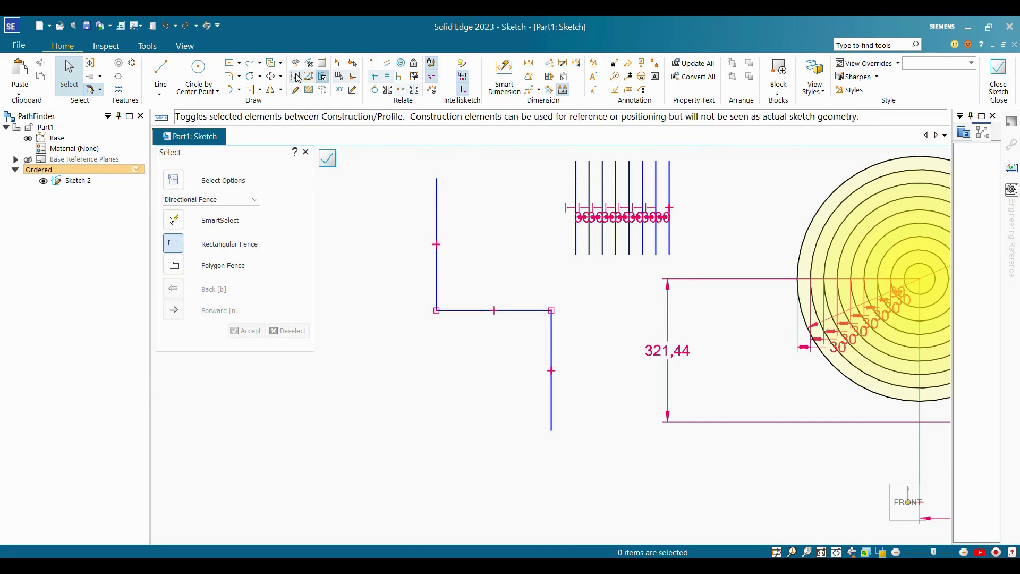
left_click(281, 63)
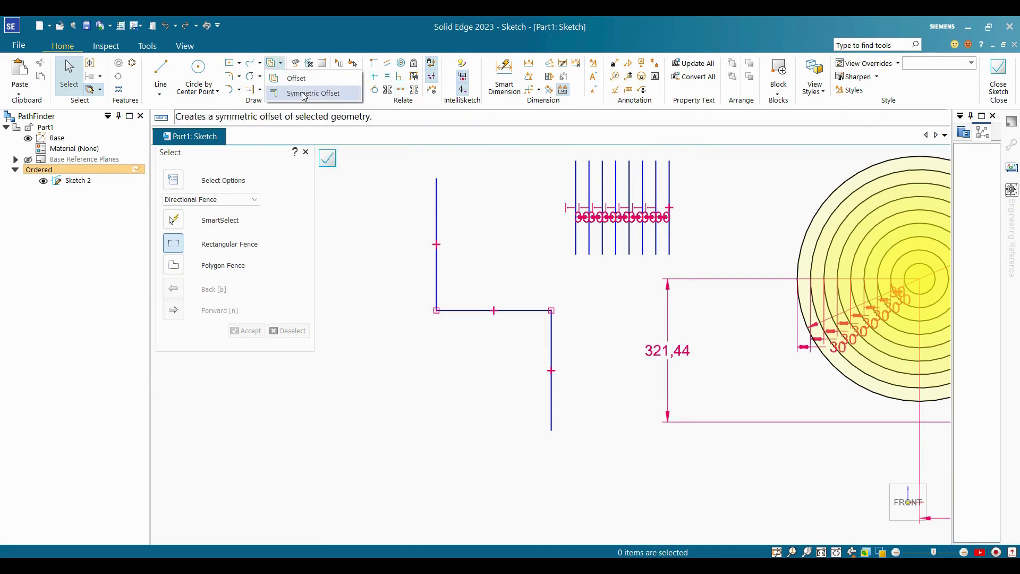
left_click(304, 94)
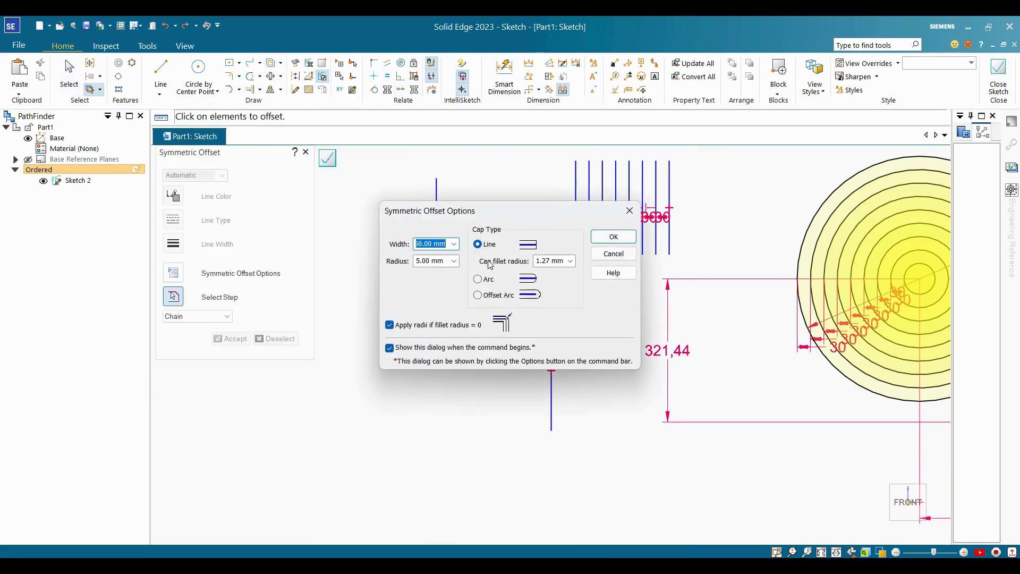
left_click(482, 279)
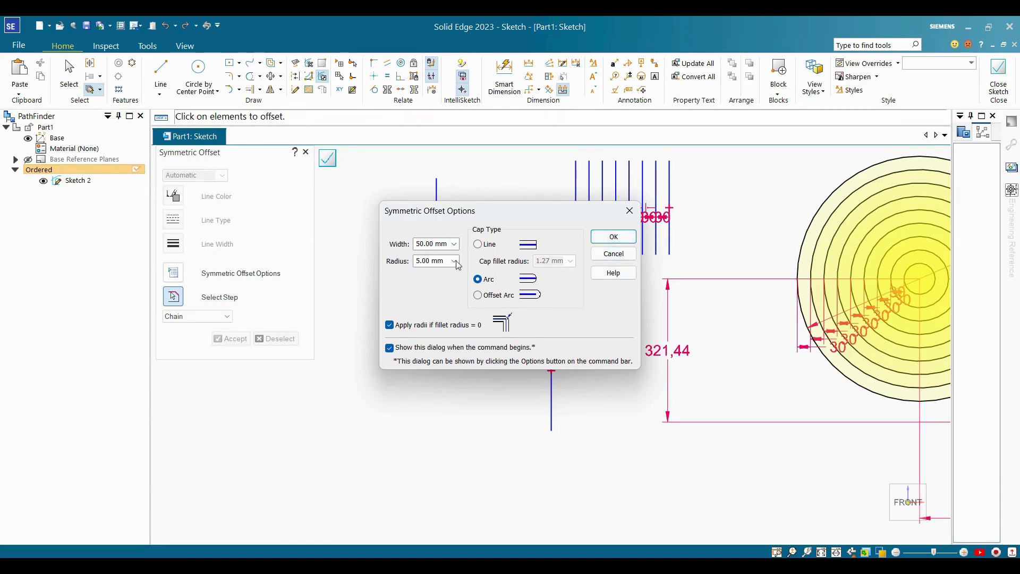
left_click(612, 237)
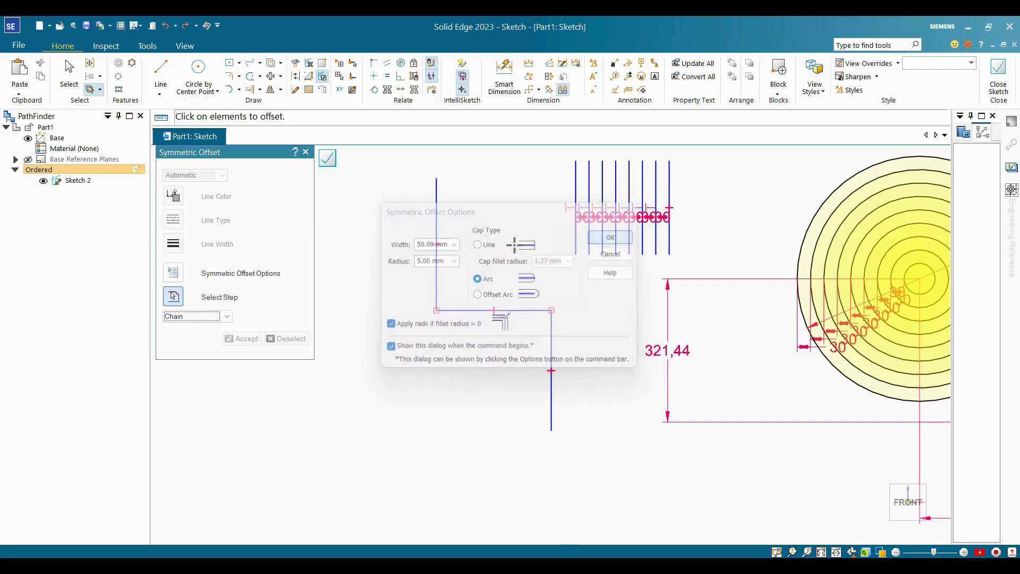
left_click(435, 207)
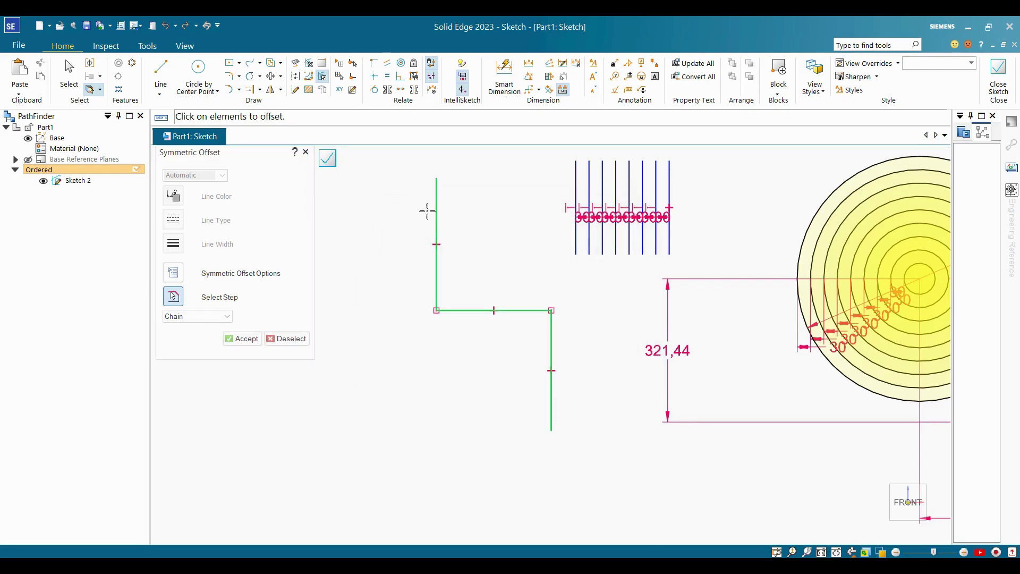
left_click(244, 339)
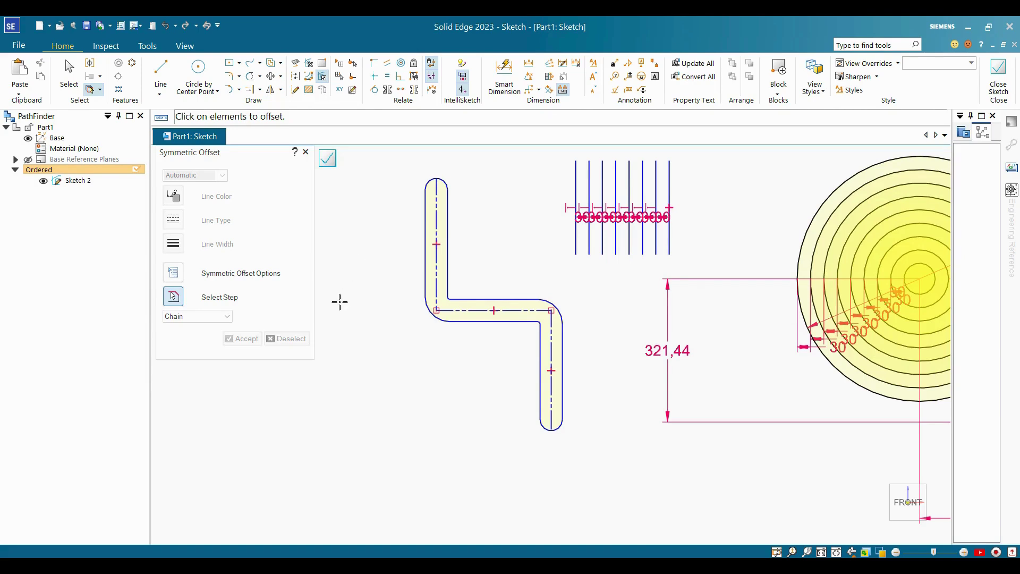
Step: Undo the arc-capped offset and create a Symmetric Offset of the stepped chain with Offset Arc caps, width 50 mm and radius 5 mm
key("Escape")
left_click(281, 63)
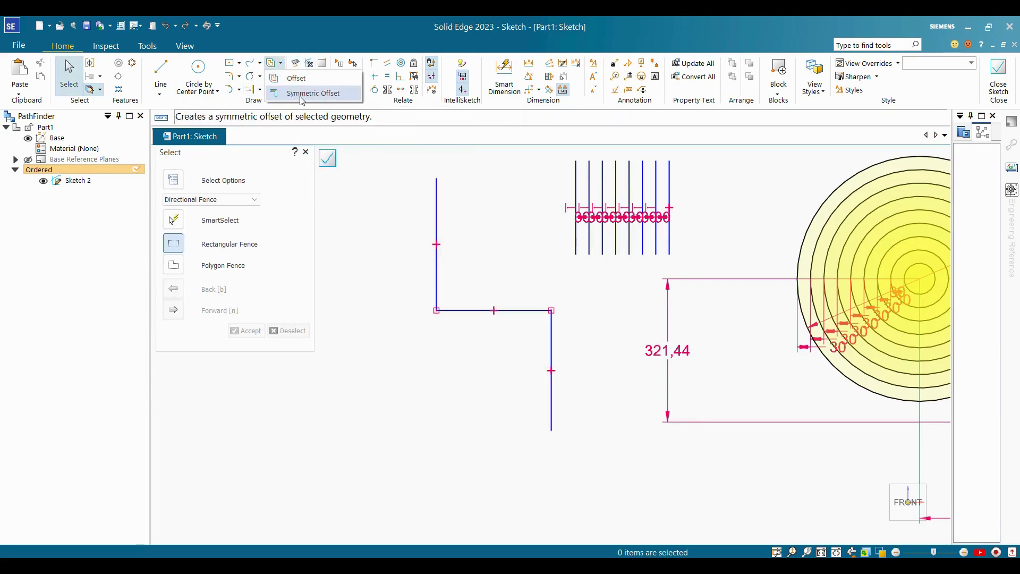
left_click(308, 93)
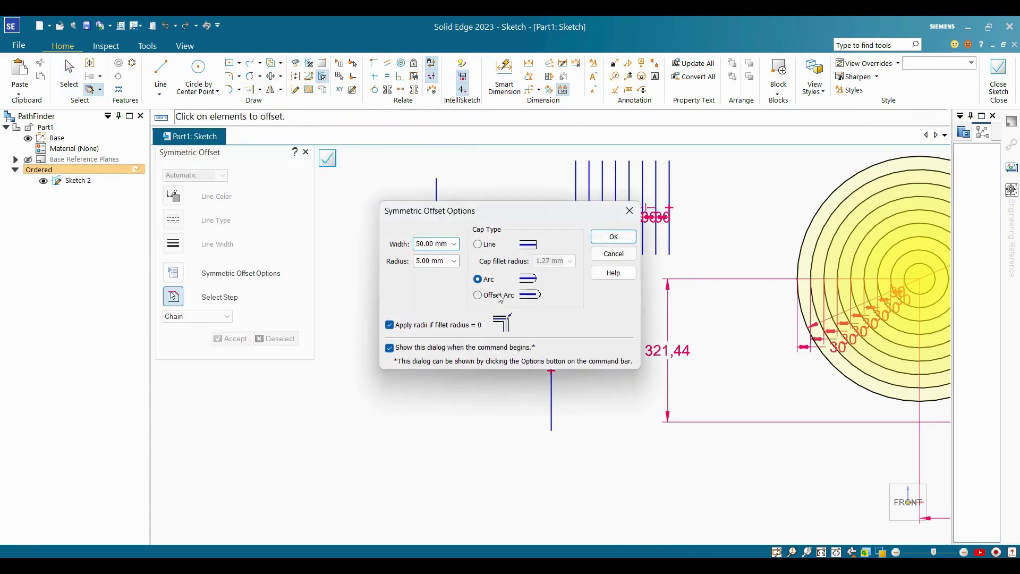
left_click(500, 296)
left_click(613, 236)
left_click(435, 200)
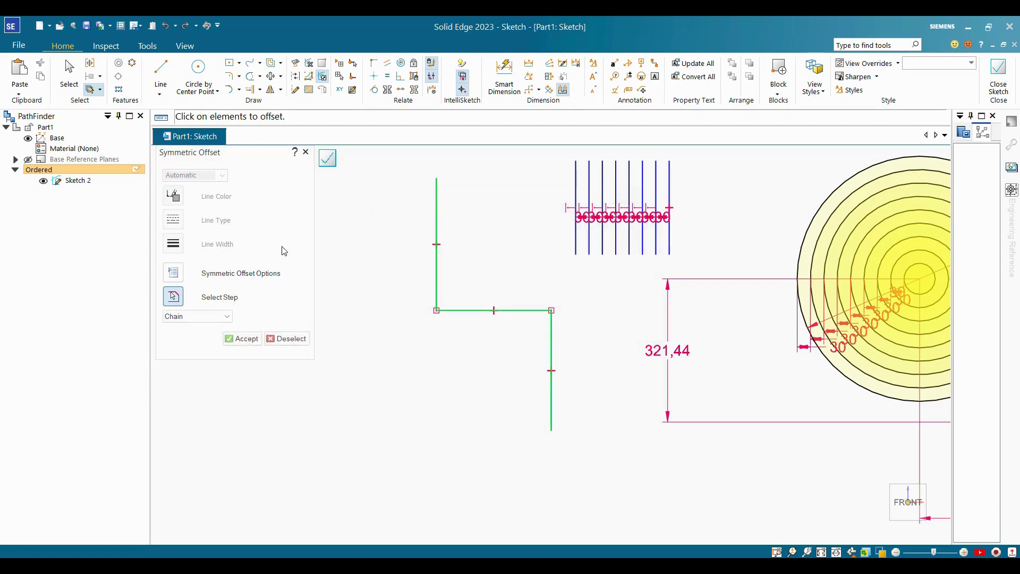
left_click(242, 338)
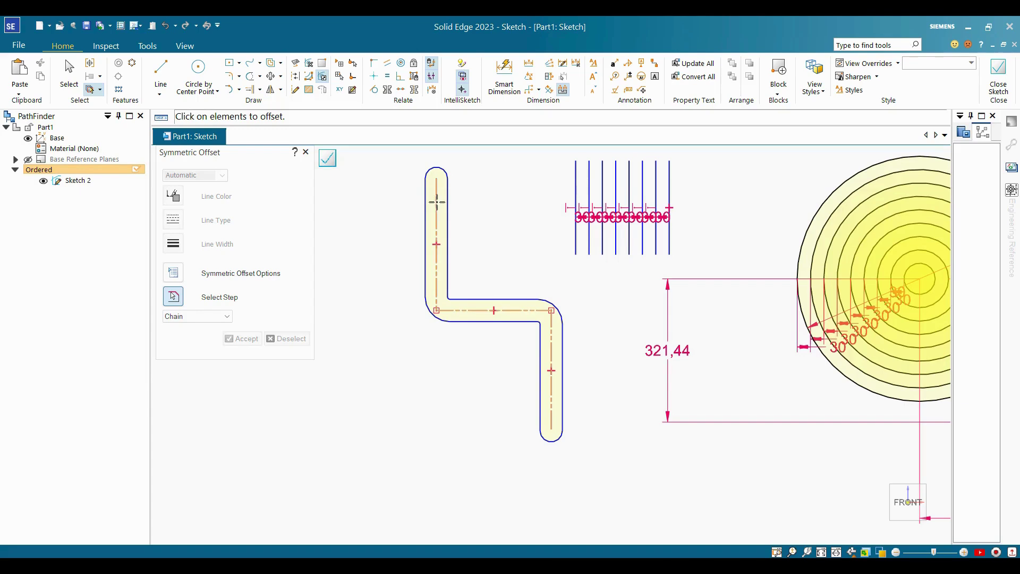
key("Escape")
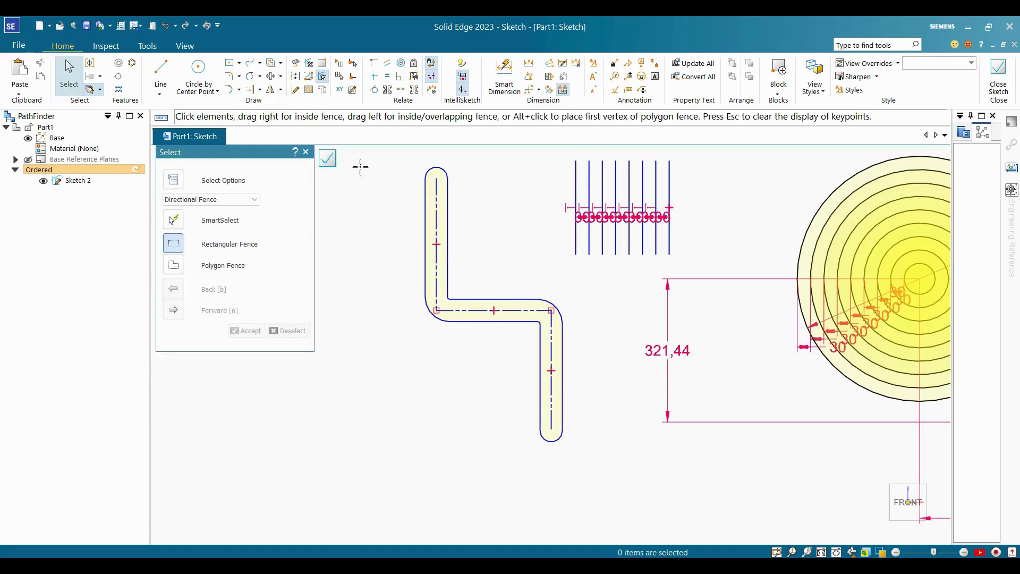
Step: Trim away the centerlines, the two upper vertical edges and the two horizontal edges of the stepped offset profile
left_click(250, 76)
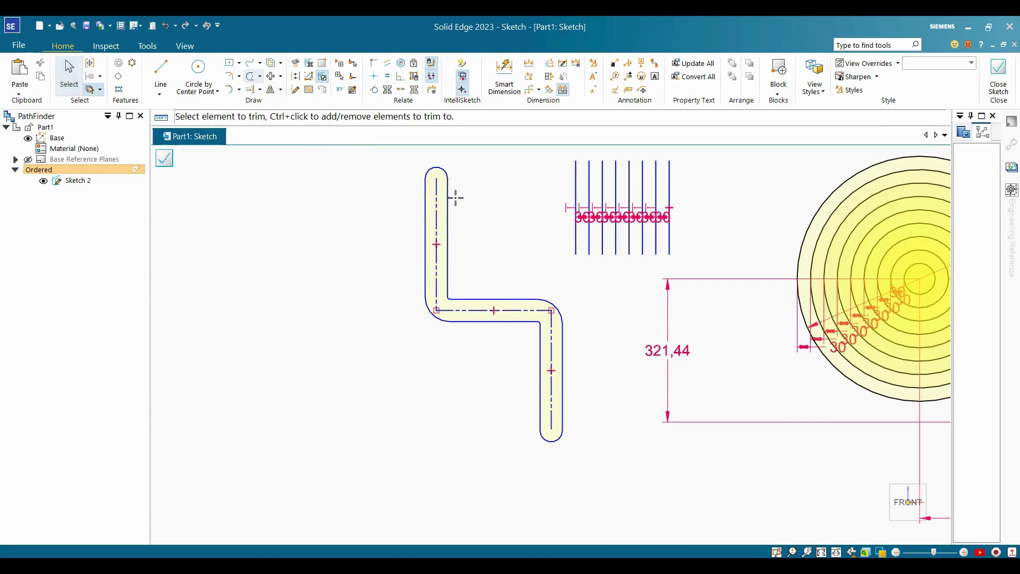
left_click_drag(455, 198, 447, 222)
scroll(448, 222, "up", 3)
scroll(519, 298, "down", 2)
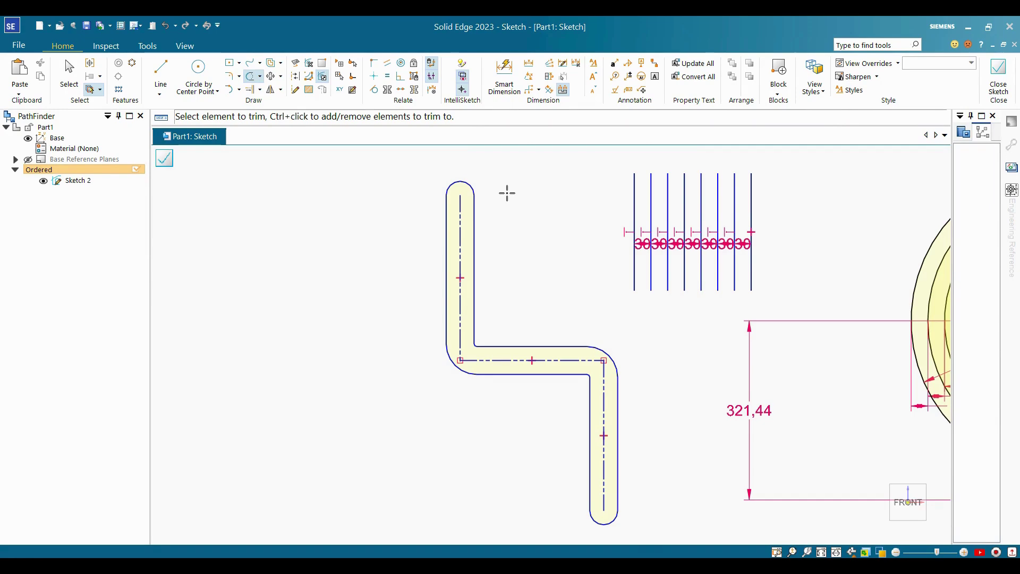
mouse_move(507, 193)
left_mouse_down()
mouse_move(473, 193)
mouse_move(469, 243)
left_mouse_up()
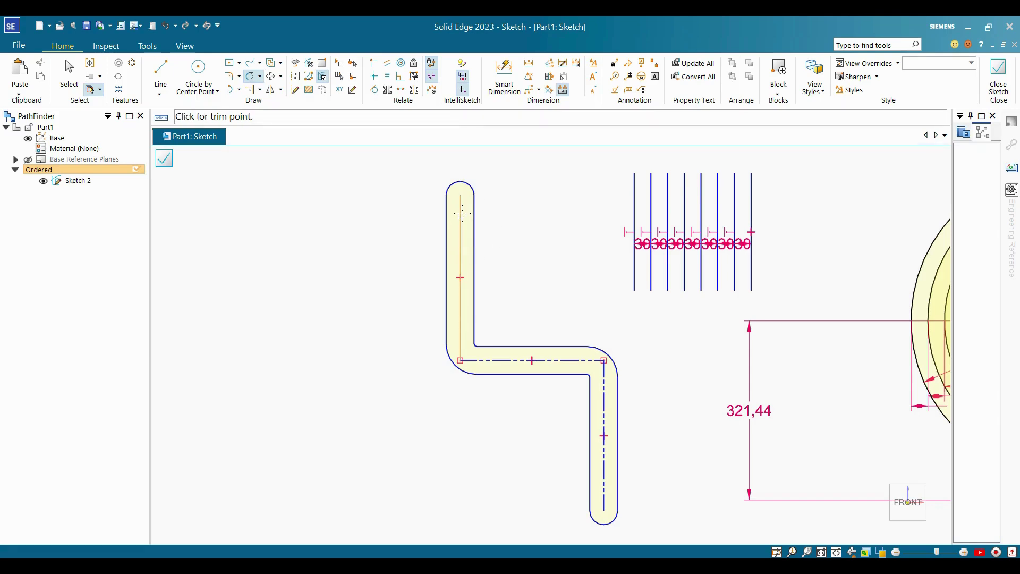
mouse_move(465, 211)
left_mouse_down()
mouse_move(454, 224)
mouse_move(471, 276)
mouse_move(462, 337)
mouse_move(472, 367)
mouse_move(611, 383)
left_mouse_up()
mouse_move(505, 257)
left_mouse_down()
mouse_move(485, 230)
mouse_move(465, 240)
mouse_move(433, 228)
mouse_move(476, 251)
left_mouse_up()
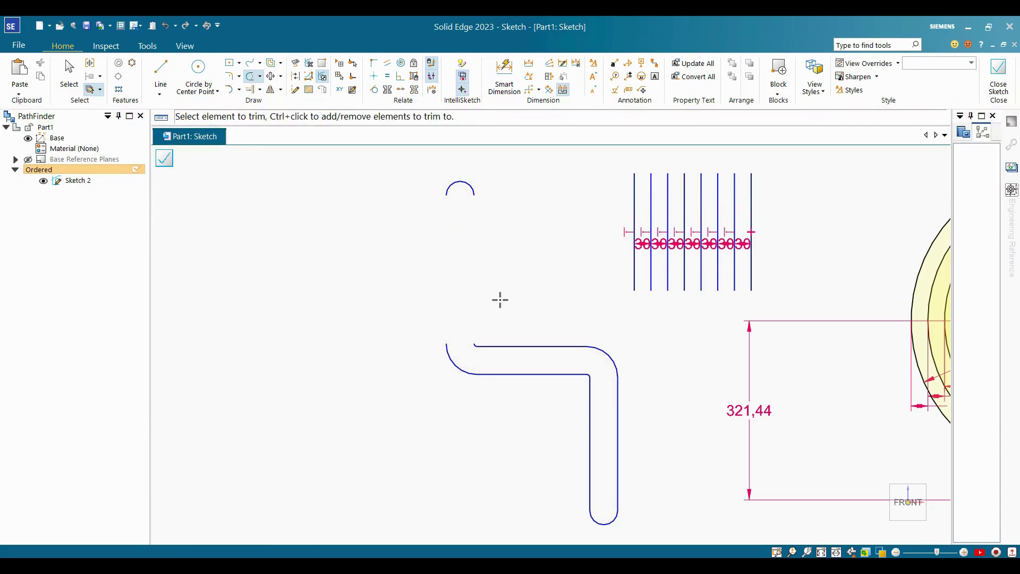
left_click_drag(498, 298, 510, 405)
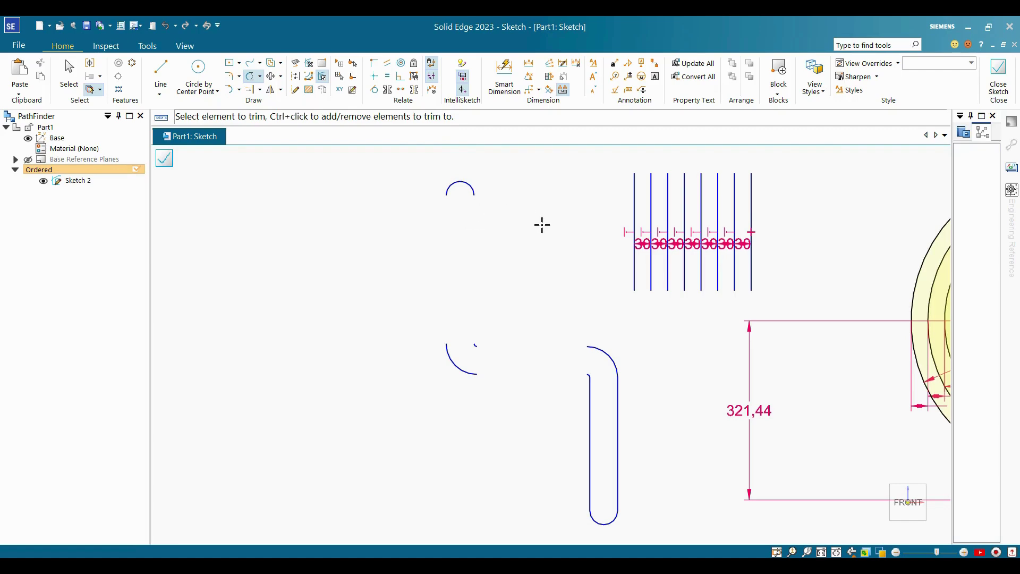
Step: Undo all the trims on the stepped offset profile and its centerlines
key("ctrl")
key("Escape")
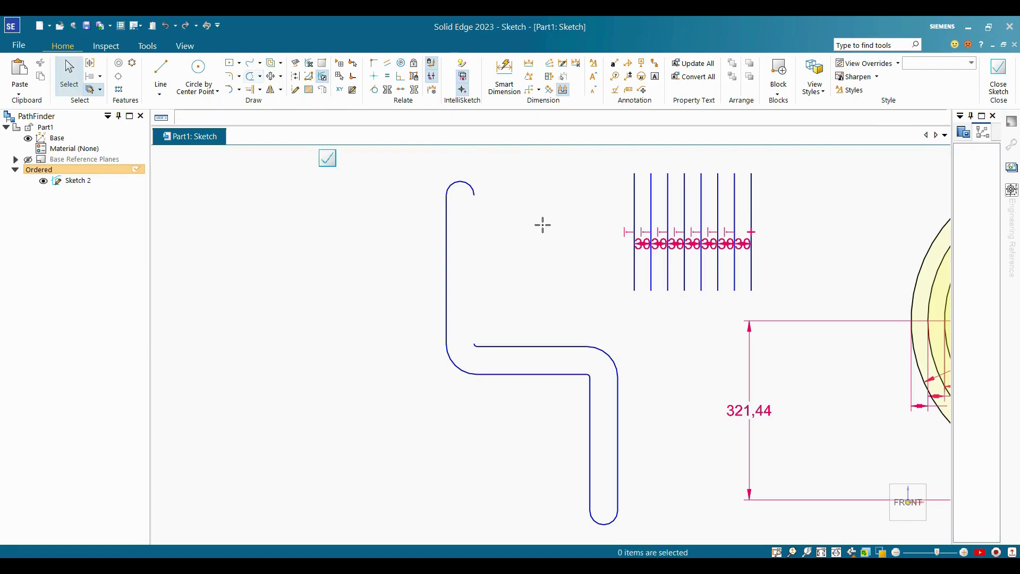
key("ctrl+z")
key("ctrl+z")
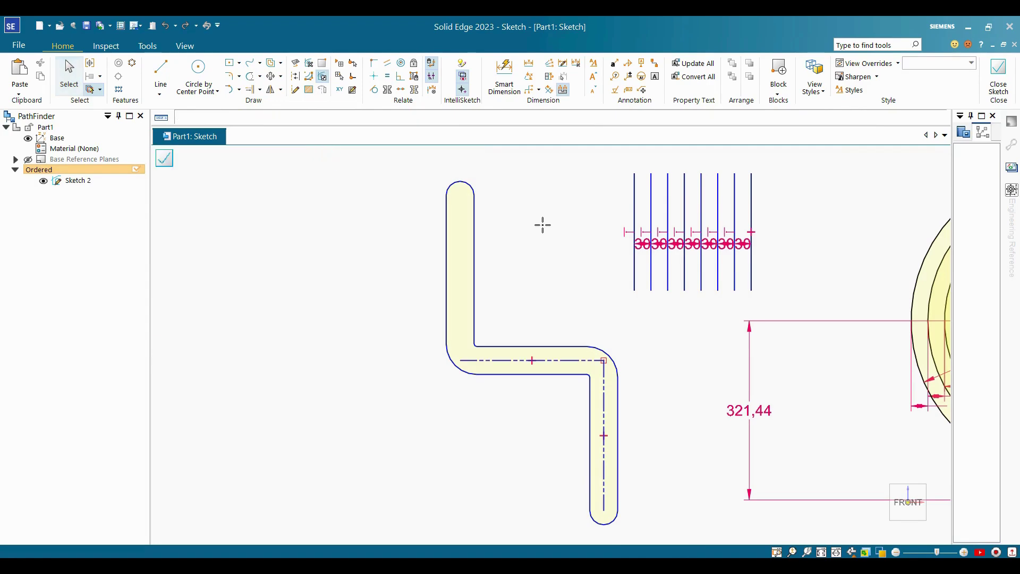
scroll(543, 225, "down", 5)
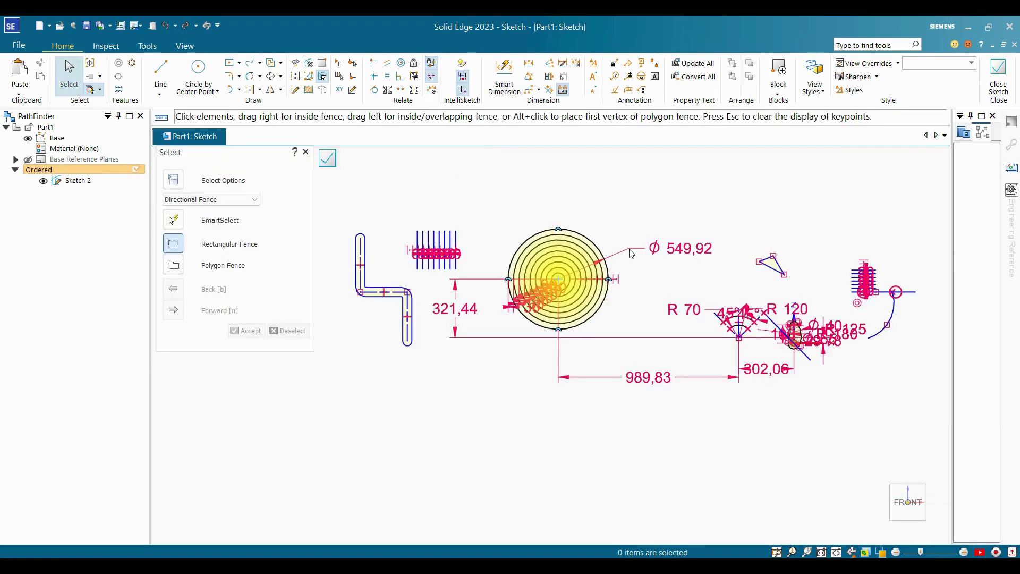